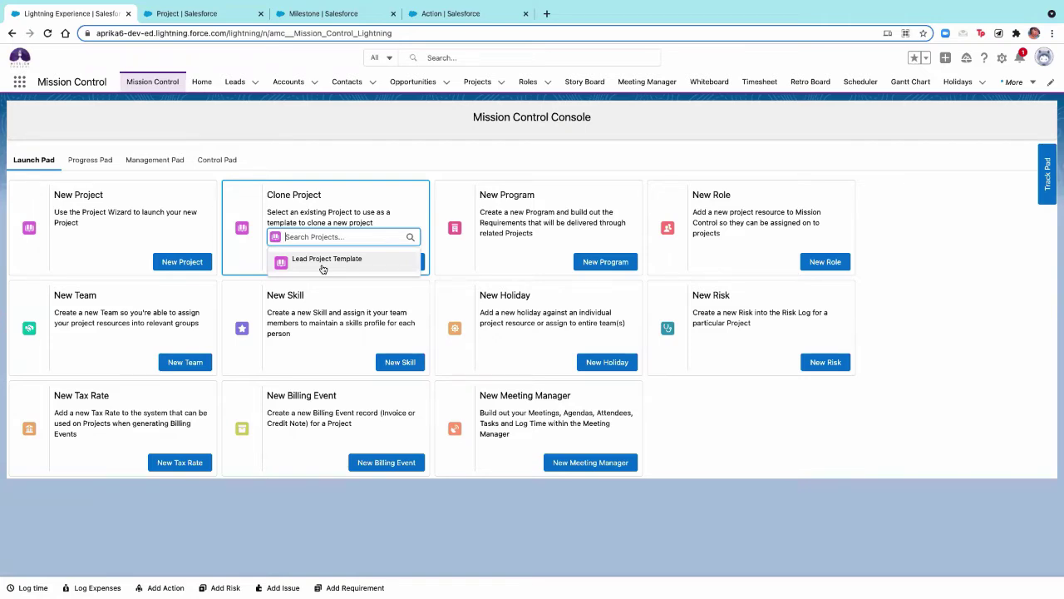
# Step: Start cloning the Lead Project Template and name the new project "MIssion Control Website Build"
pyautogui.click(323, 264)
pyautogui.click(382, 262)
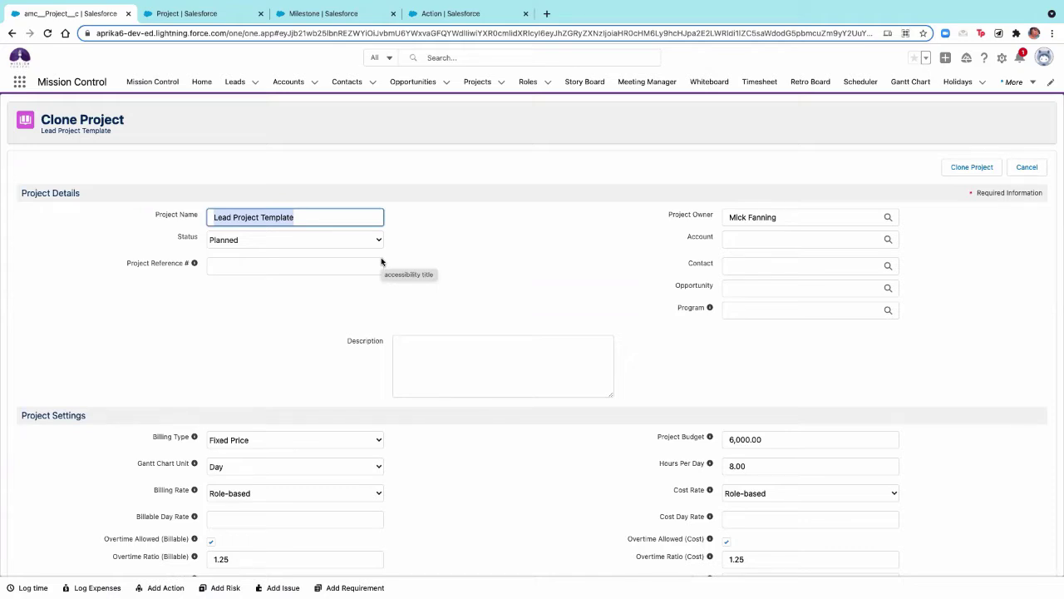
pyautogui.write('MIssion C')
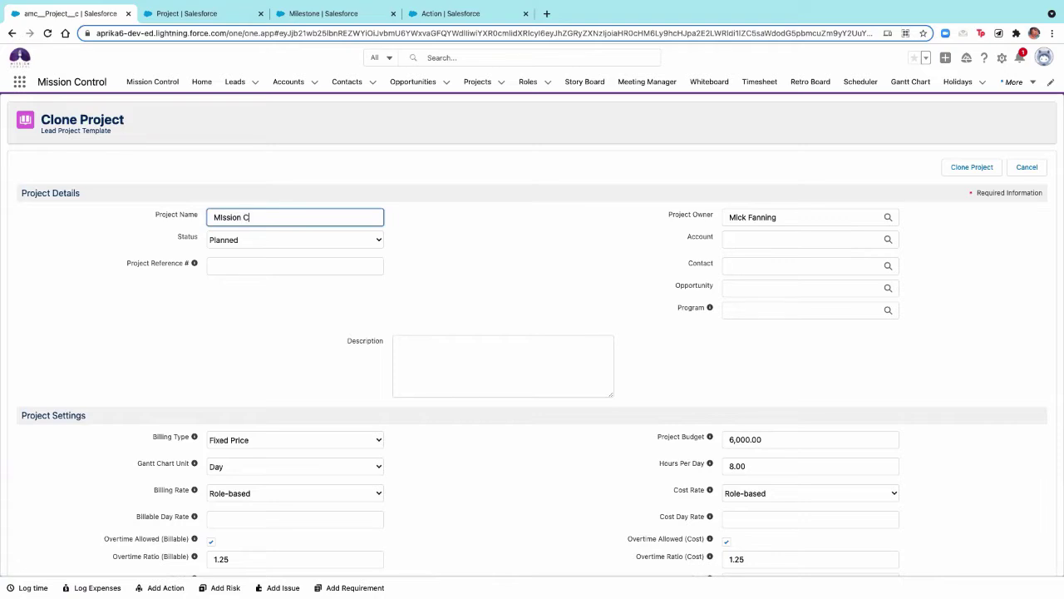
pyautogui.write('ontro')
pyautogui.write('l Wed')
pyautogui.press('BackSpace')
pyautogui.write('bsite Build')
pyautogui.scroll(-1, 789, 310)
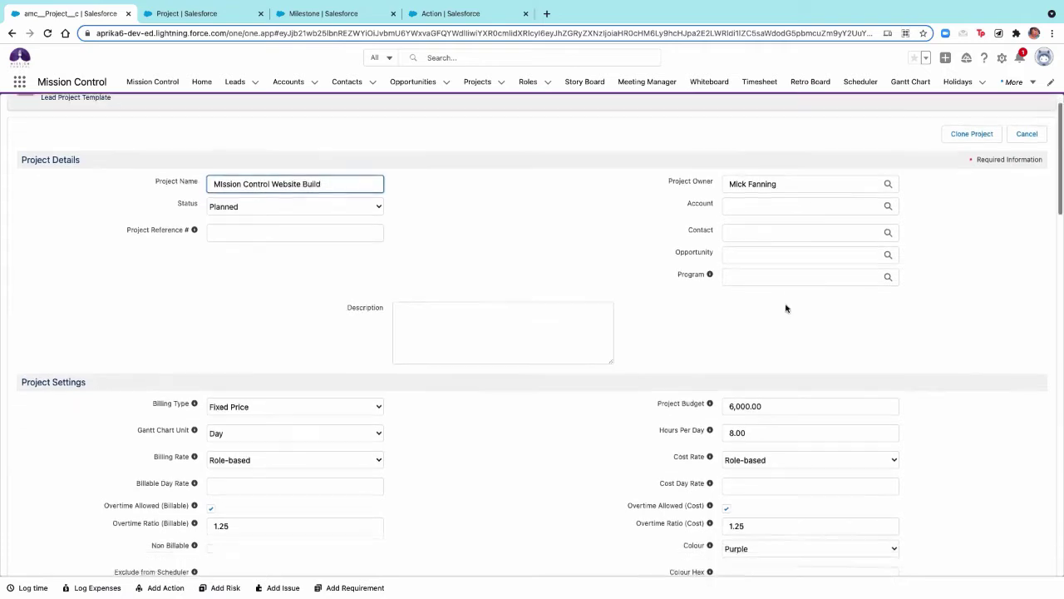
pyautogui.doubleClick(689, 189)
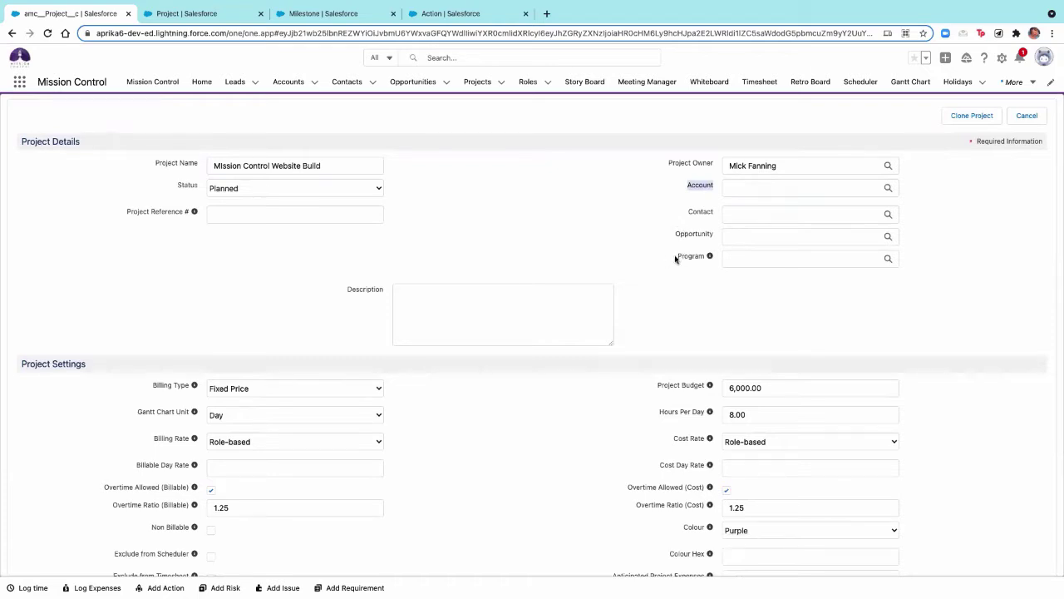
pyautogui.click(680, 259)
pyautogui.moveTo(679, 259); pyautogui.dragTo(702, 262)
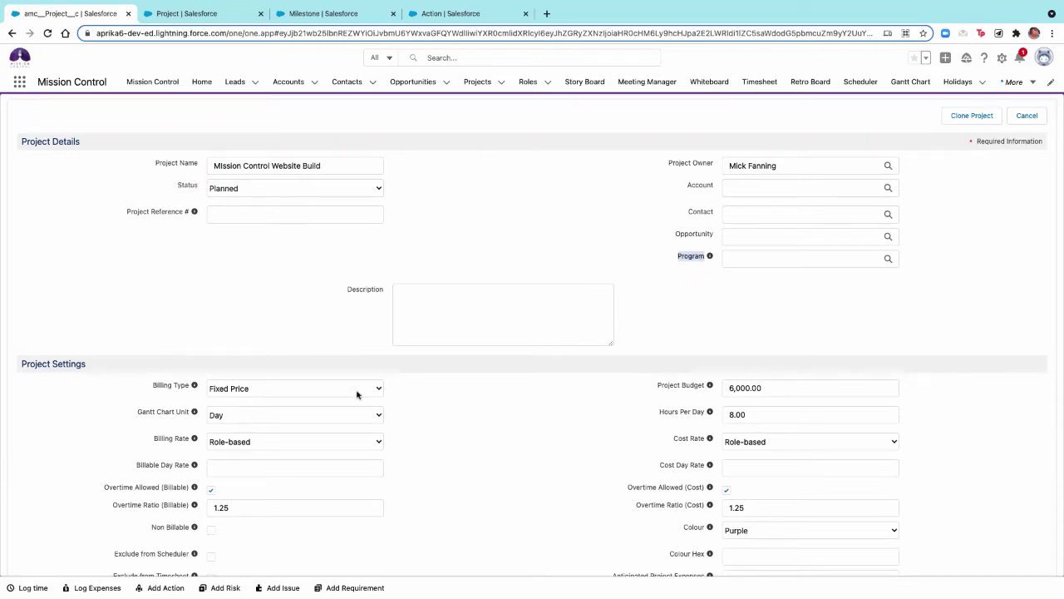
# Step: Disallow overtime for both billable and cost in the Project Settings
pyautogui.scroll(-3, 356, 393)
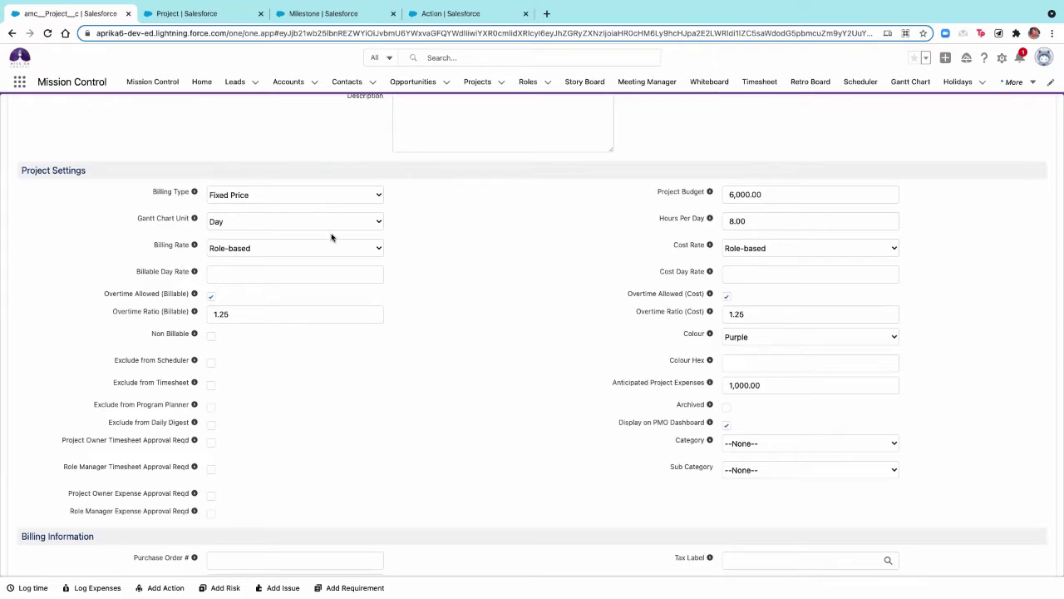
pyautogui.scroll(-1, 496, 256)
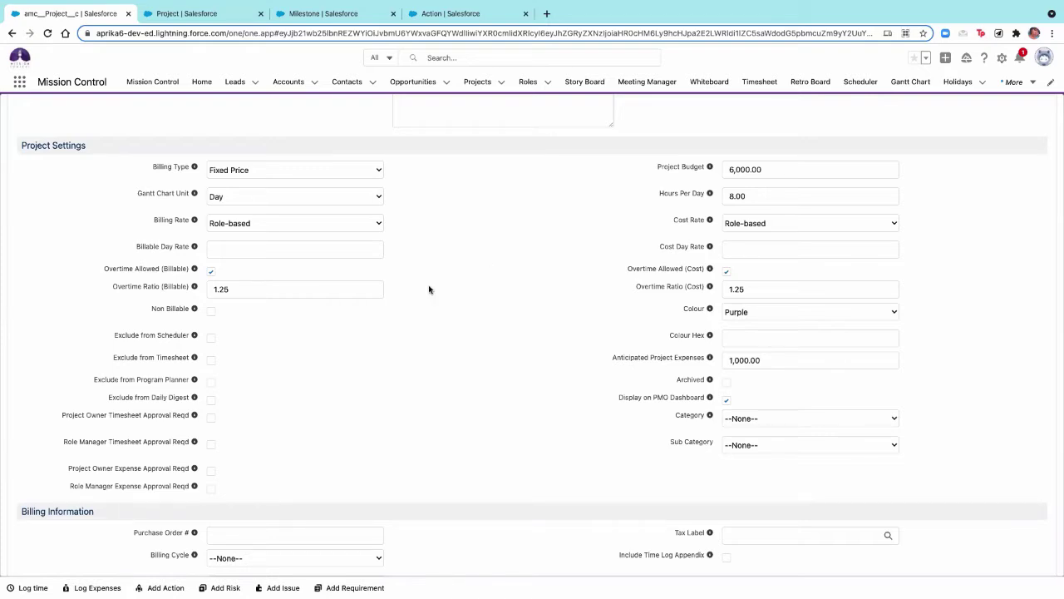
pyautogui.click(211, 271)
pyautogui.scroll(-1, 427, 425)
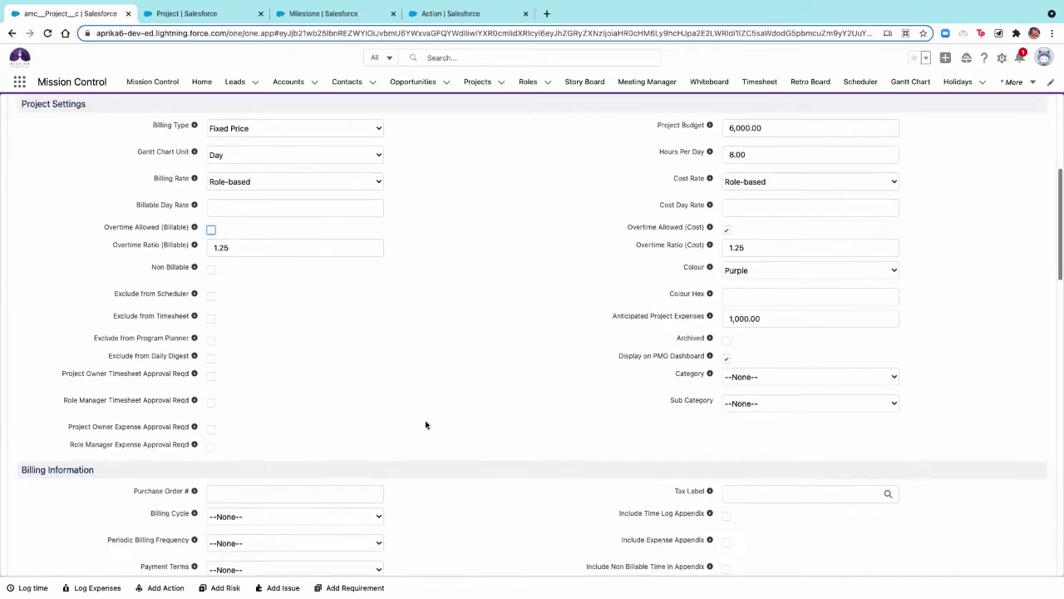
pyautogui.click(726, 228)
pyautogui.scroll(-1, 468, 333)
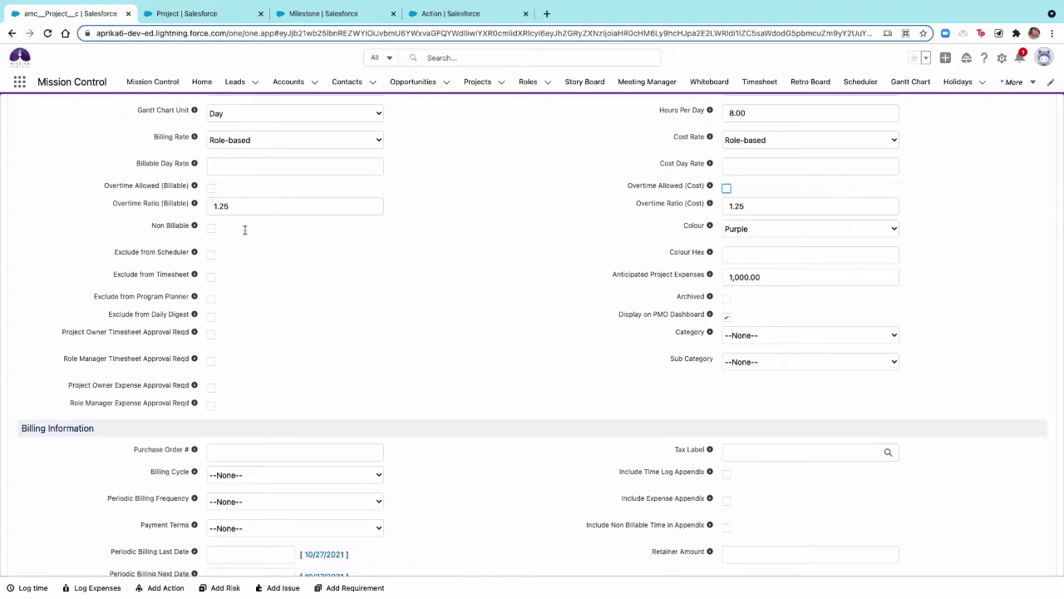
# Step: Set the Billing Cycle in the Billing Information section to Manual
pyautogui.scroll(-1, 193, 291)
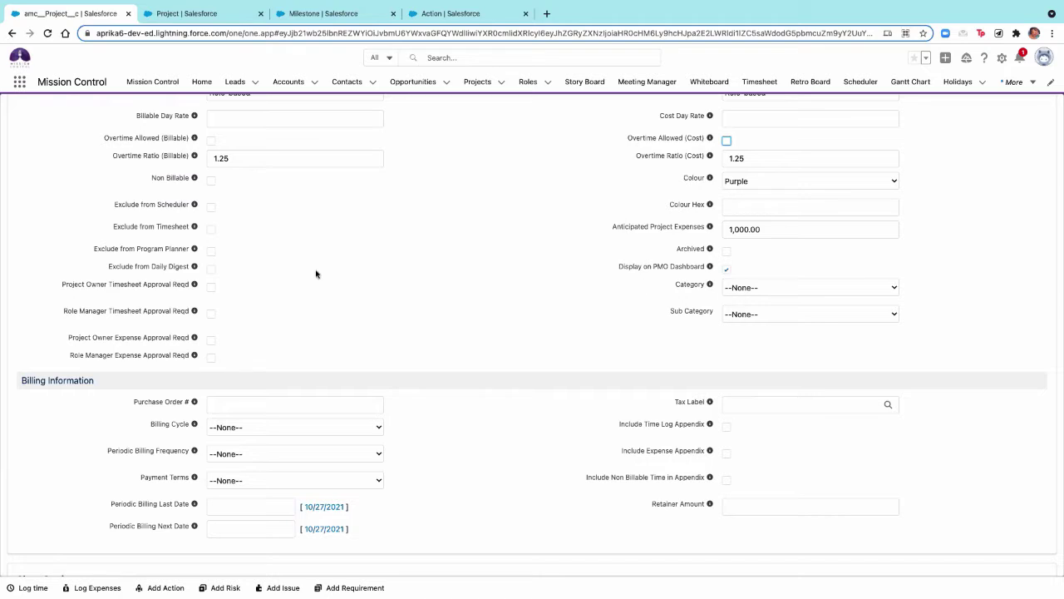
pyautogui.scroll(-2, 266, 304)
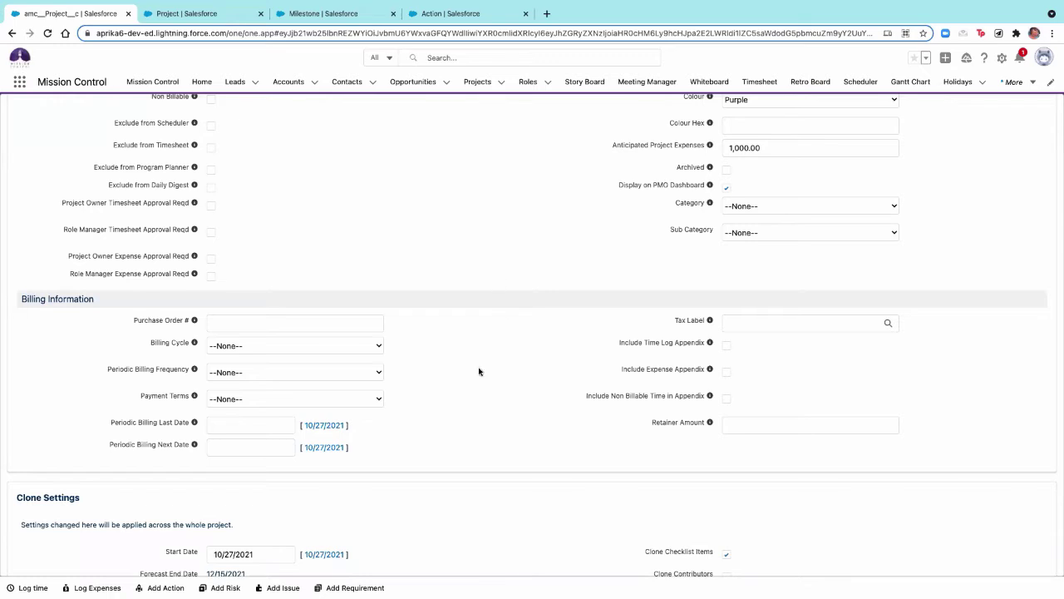
pyautogui.scroll(-3, 478, 371)
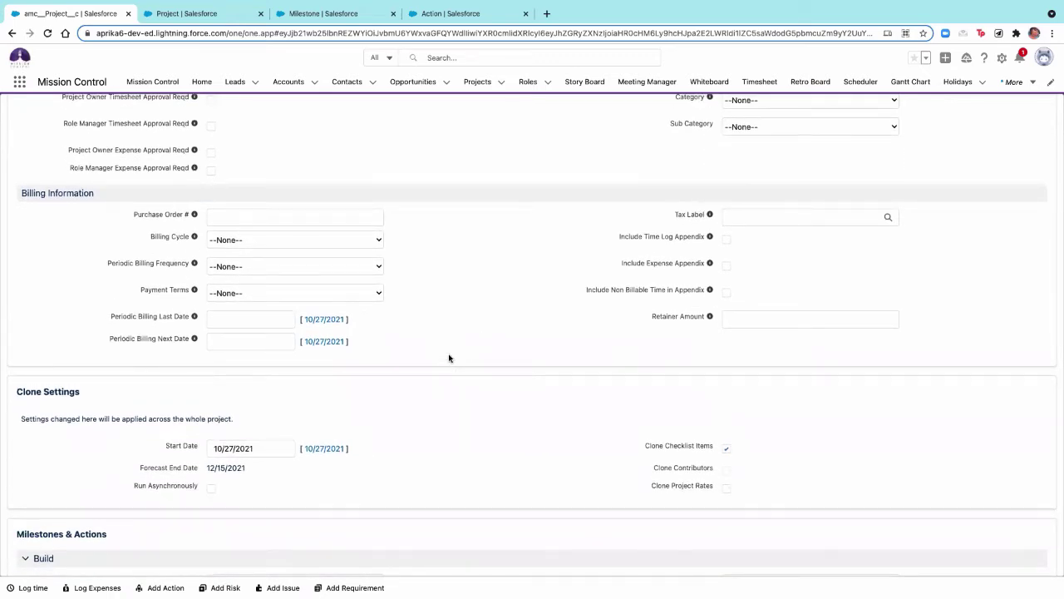
pyautogui.scroll(-1, 442, 316)
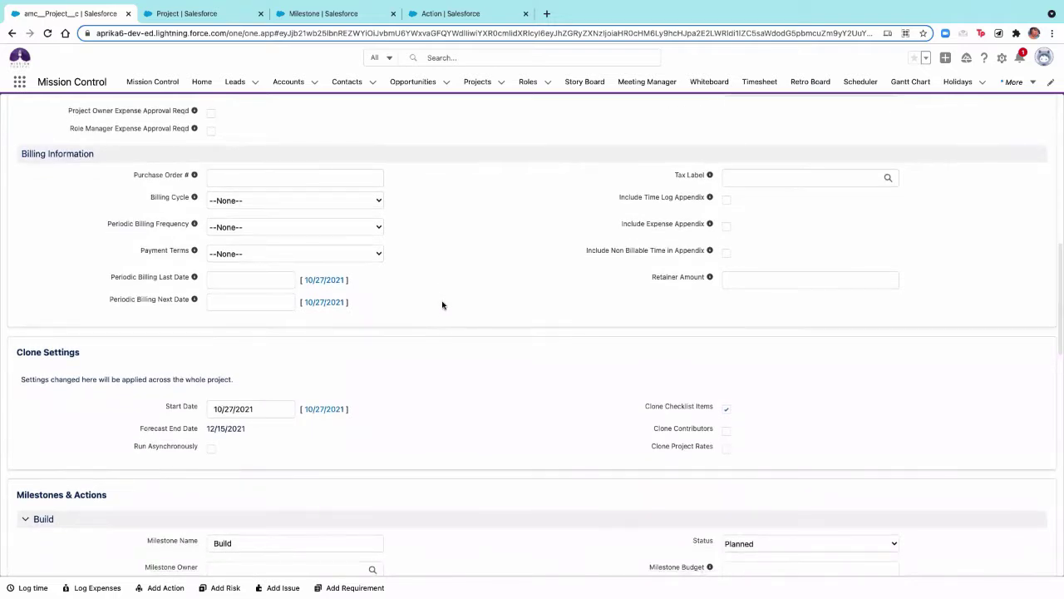
pyautogui.scroll(-1, 442, 307)
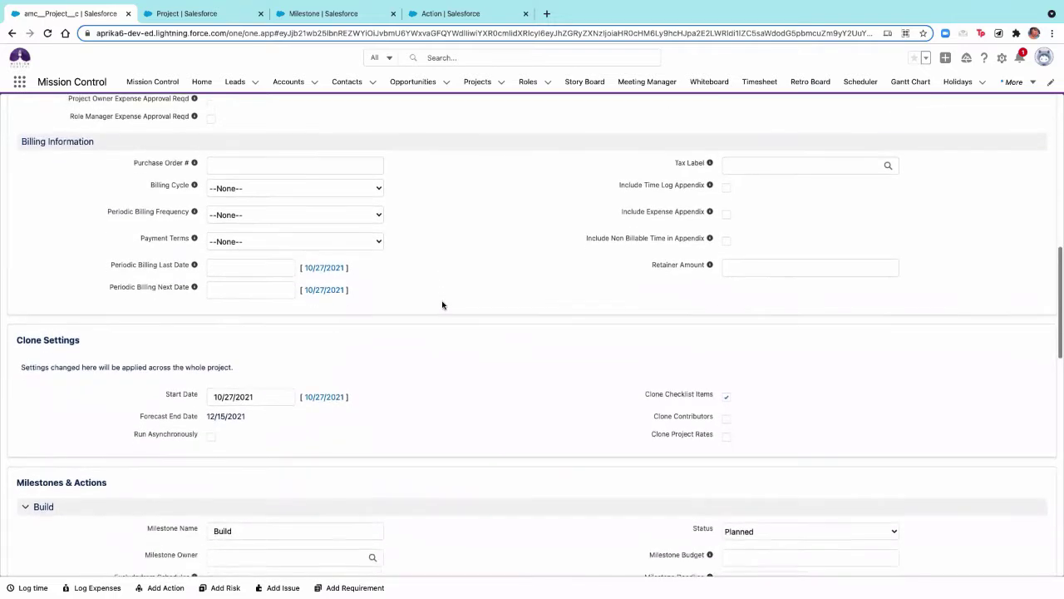
pyautogui.click(369, 191)
pyautogui.click(367, 200)
pyautogui.scroll(-1, 449, 316)
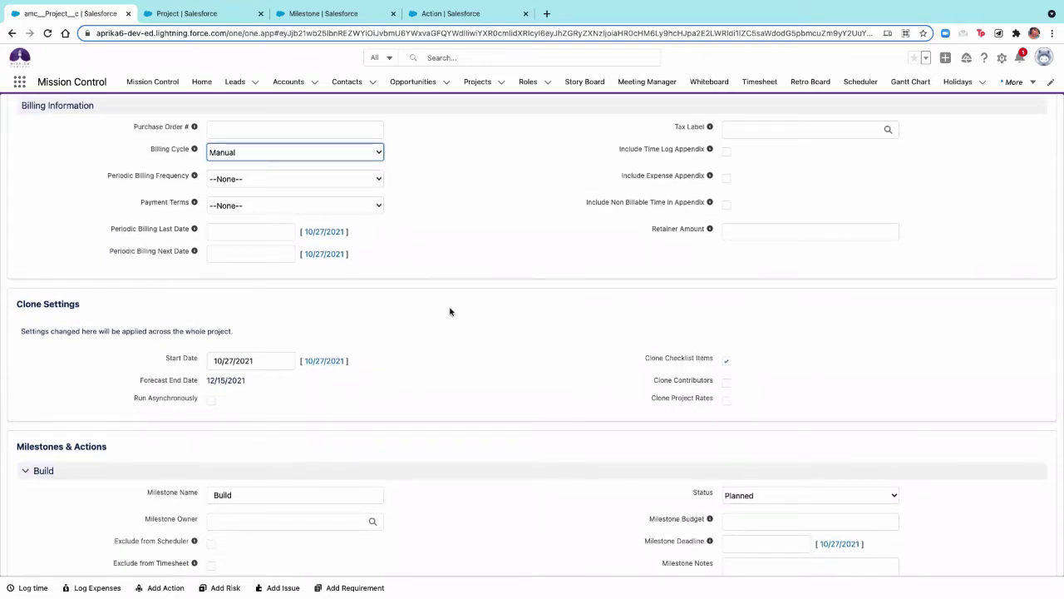
# Step: Set the clone's start date to 11/1/2021 and enable cloning of contributors
pyautogui.scroll(-3, 450, 311)
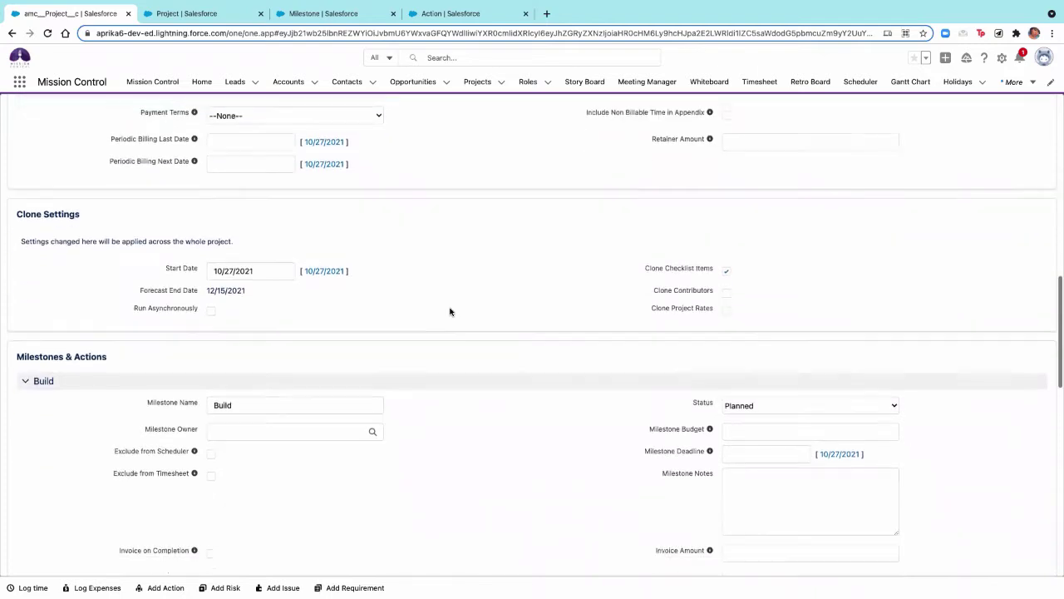
pyautogui.click(273, 229)
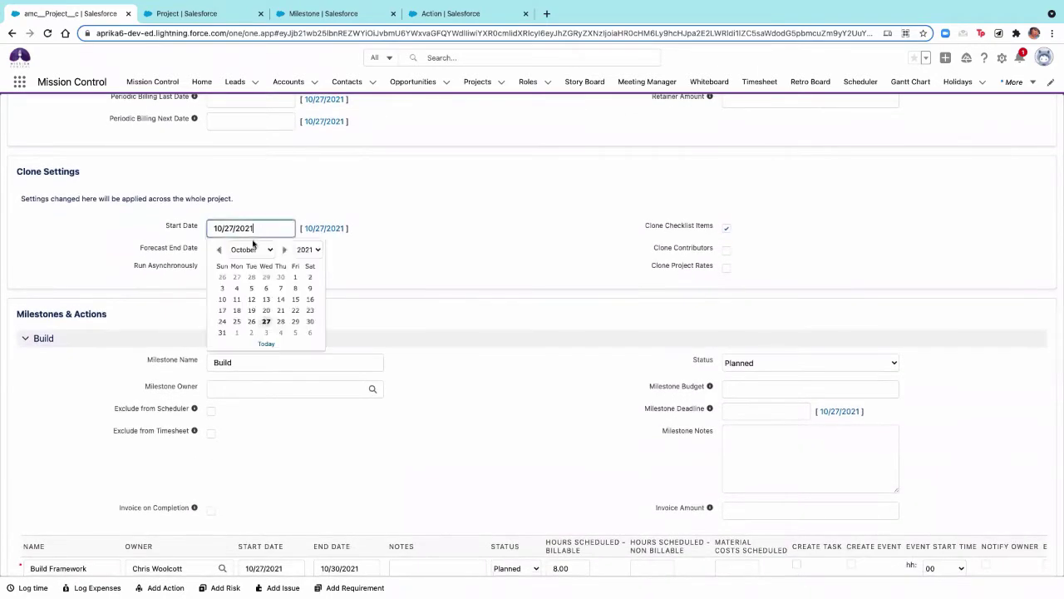
pyautogui.click(239, 333)
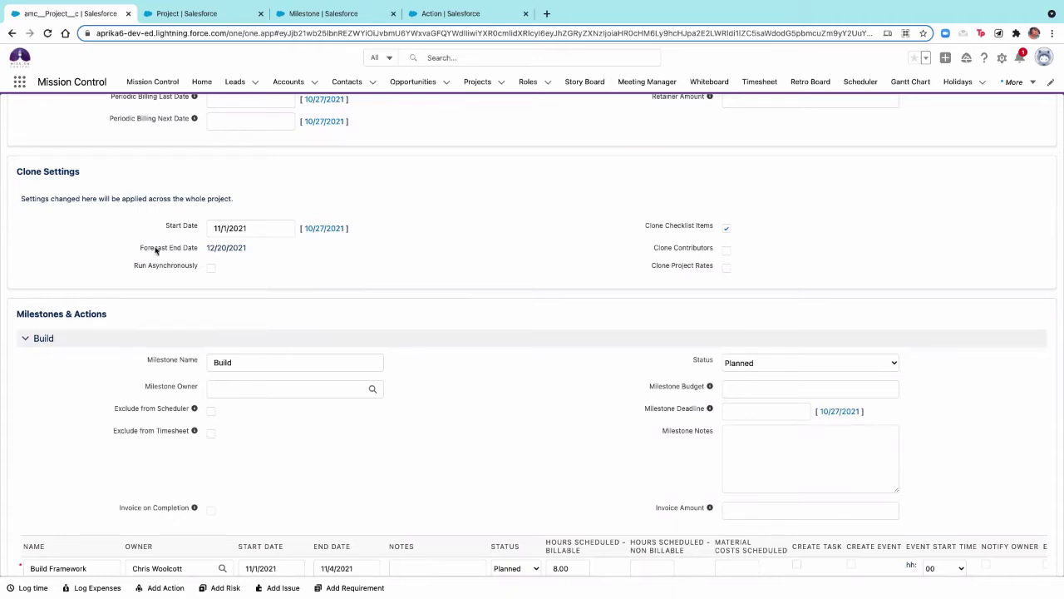
pyautogui.moveTo(138, 248); pyautogui.dragTo(251, 259)
pyautogui.click(251, 259)
pyautogui.scroll(-1, 620, 273)
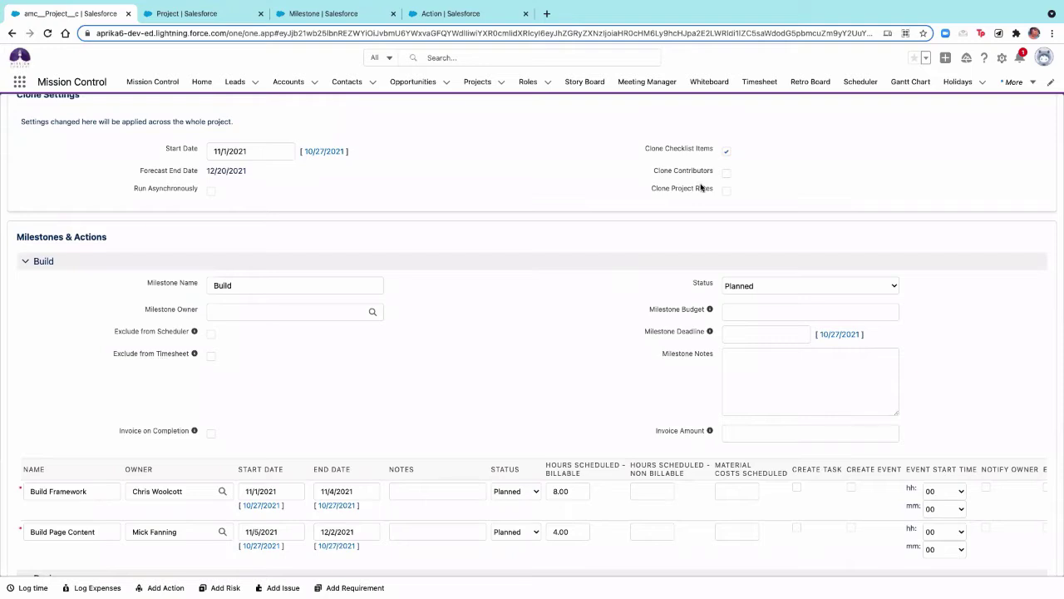
pyautogui.click(726, 173)
# Step: Look up the project manager's role and assign it as owner of the Build milestone
pyautogui.scroll(-1, 561, 425)
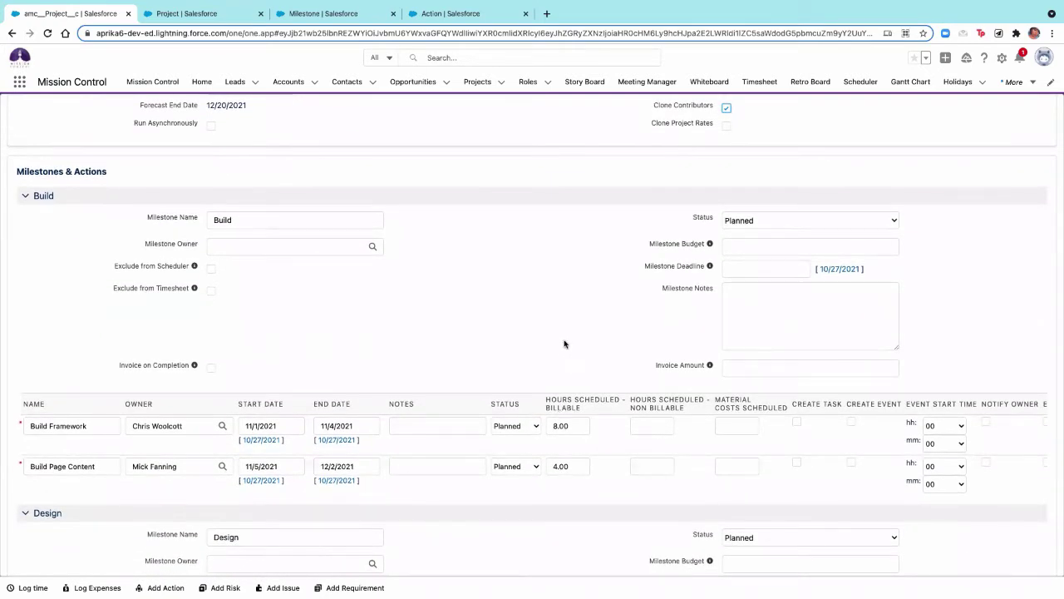
pyautogui.scroll(-1, 540, 404)
pyautogui.scroll(-1, 539, 404)
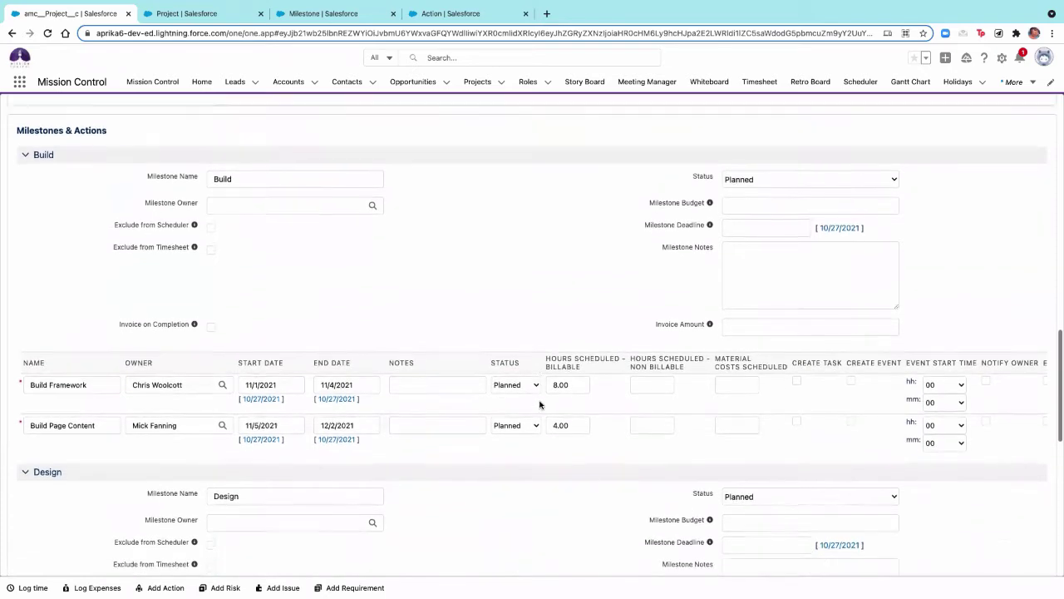
pyautogui.click(293, 176)
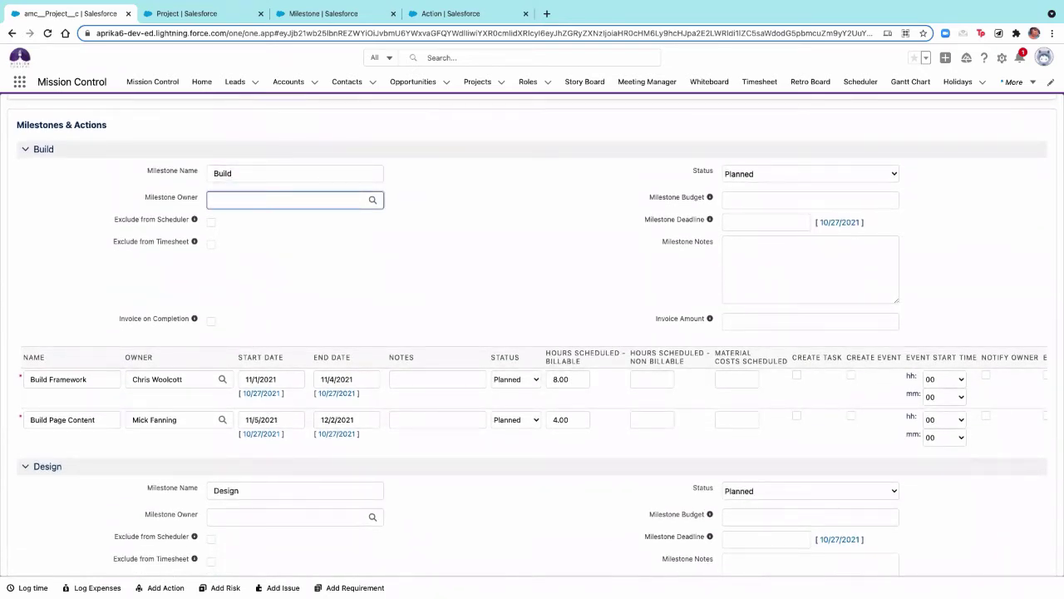
pyautogui.click(373, 200)
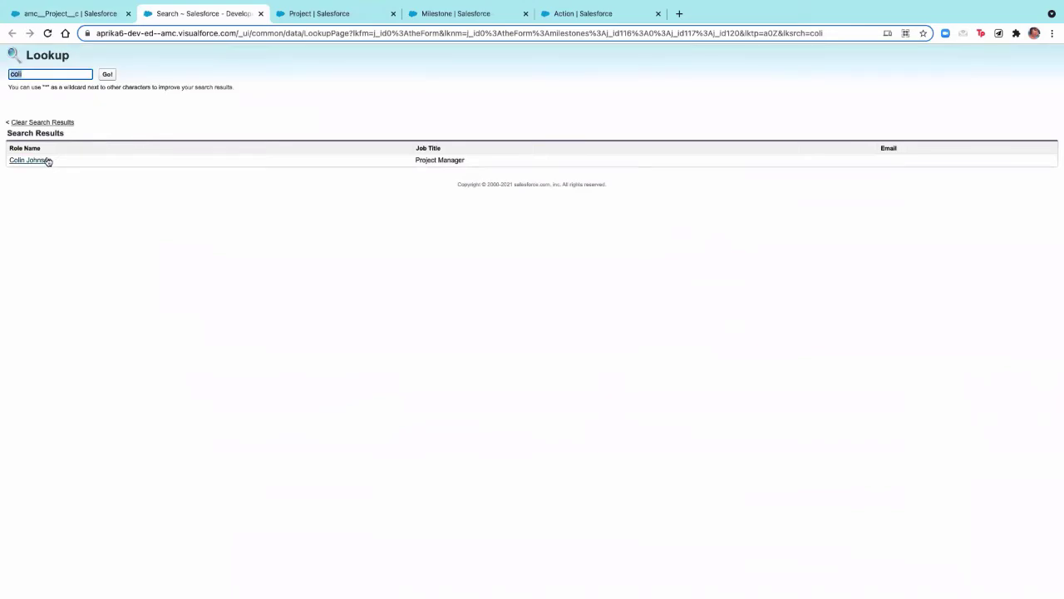
pyautogui.click(49, 161)
# Step: Give the Build milestone an invoice amount of 2000 and enable Invoice on Completion
pyautogui.scroll(-2, 573, 285)
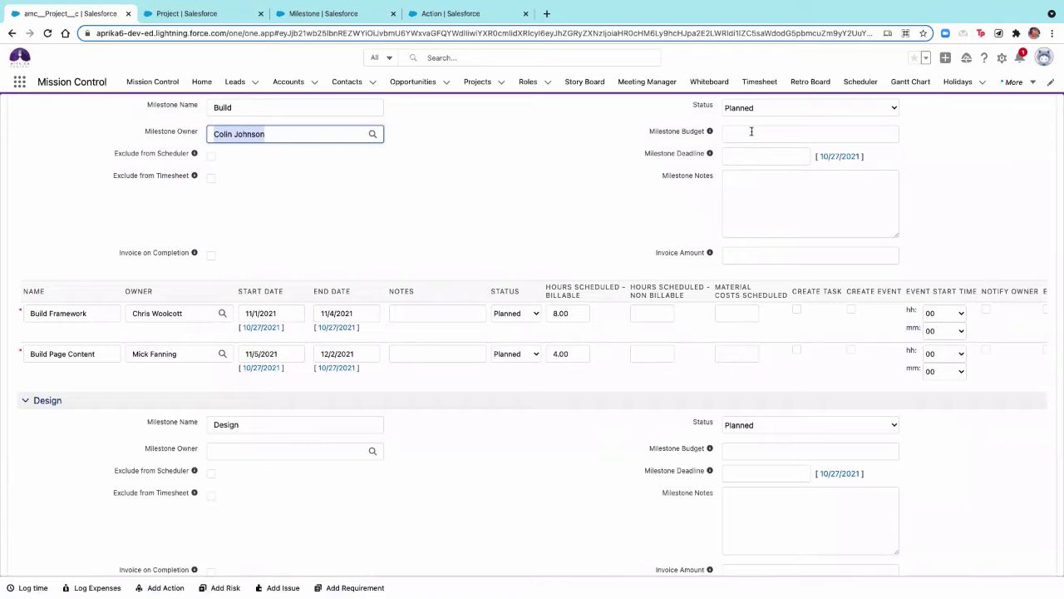
pyautogui.click(714, 141)
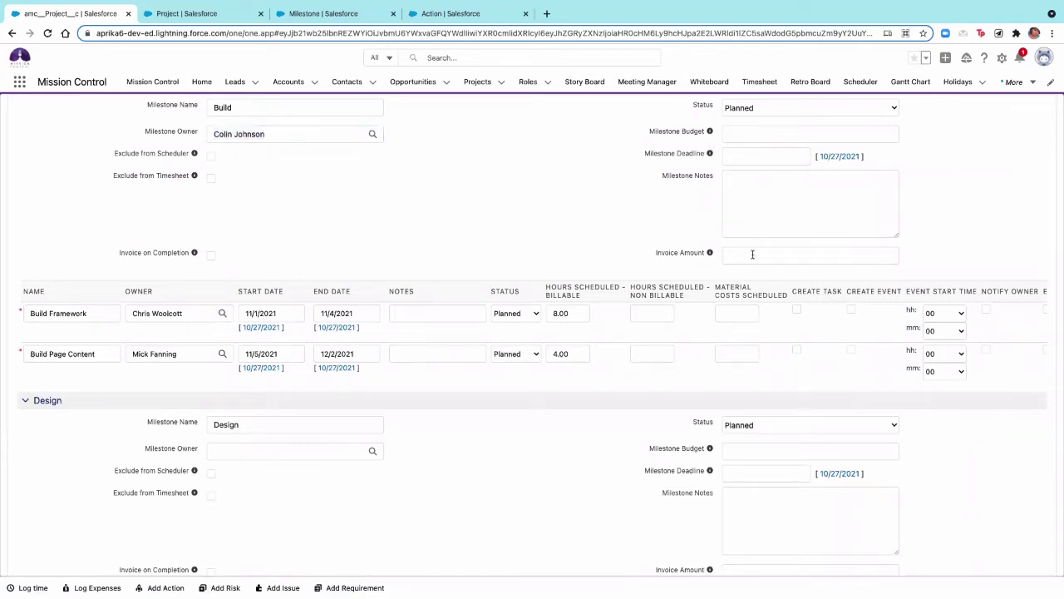
pyautogui.click(752, 255)
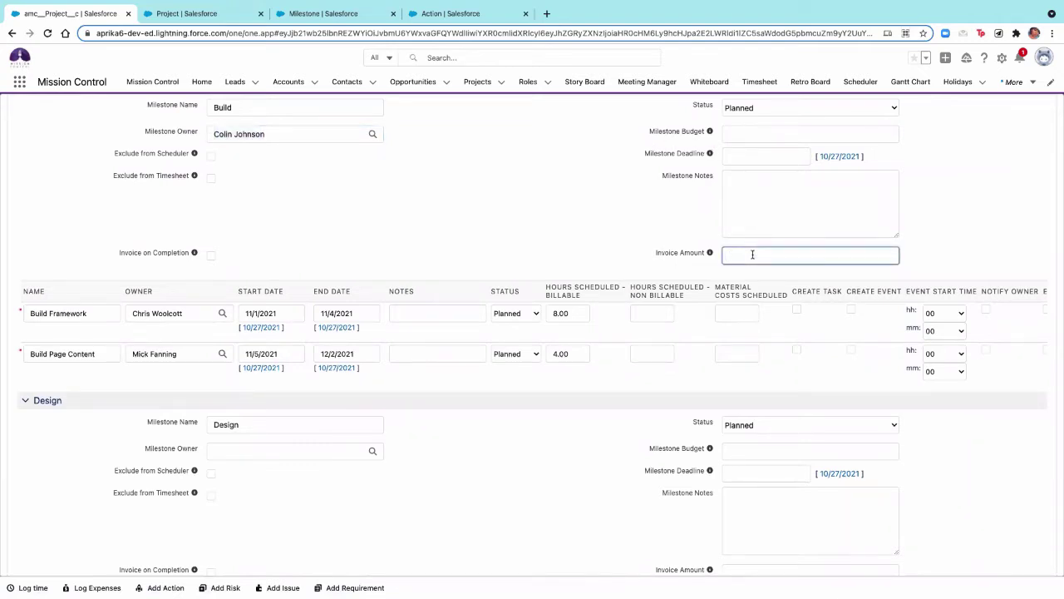
pyautogui.click(674, 226)
pyautogui.scroll(1, 628, 241)
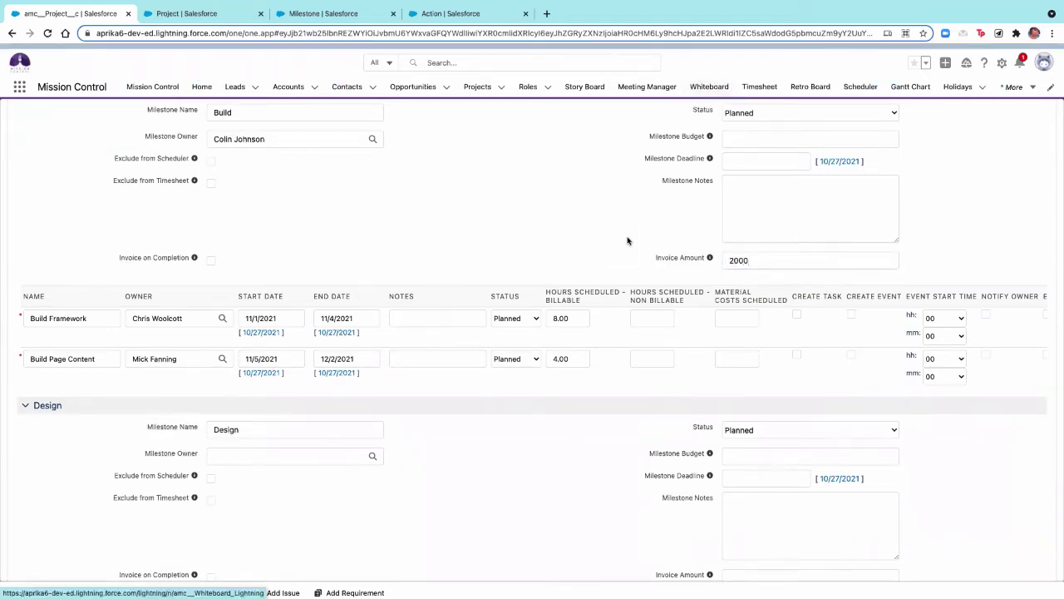
pyautogui.scroll(-2, 628, 242)
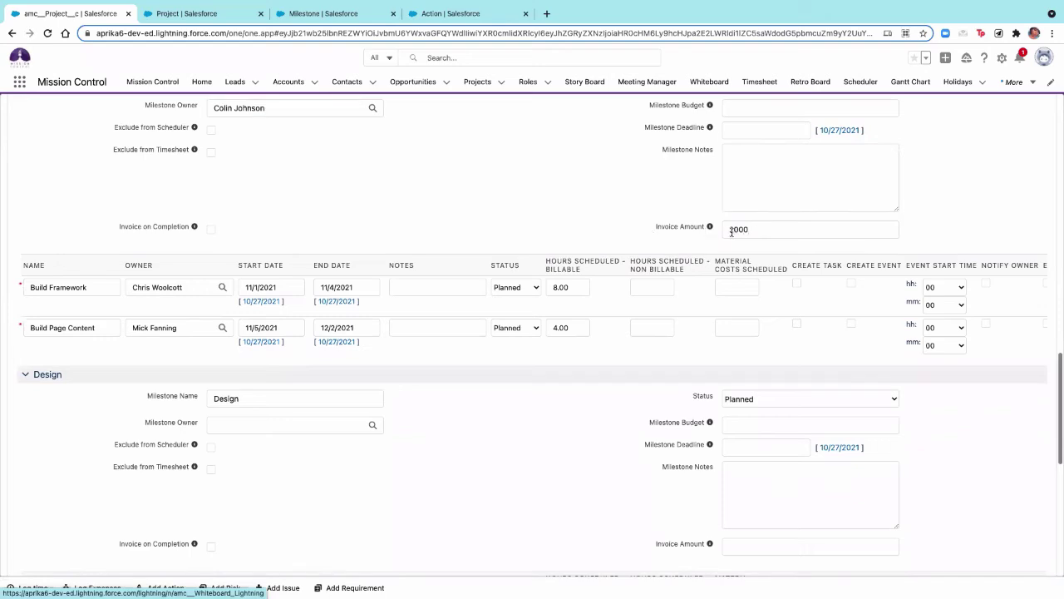
pyautogui.click(211, 228)
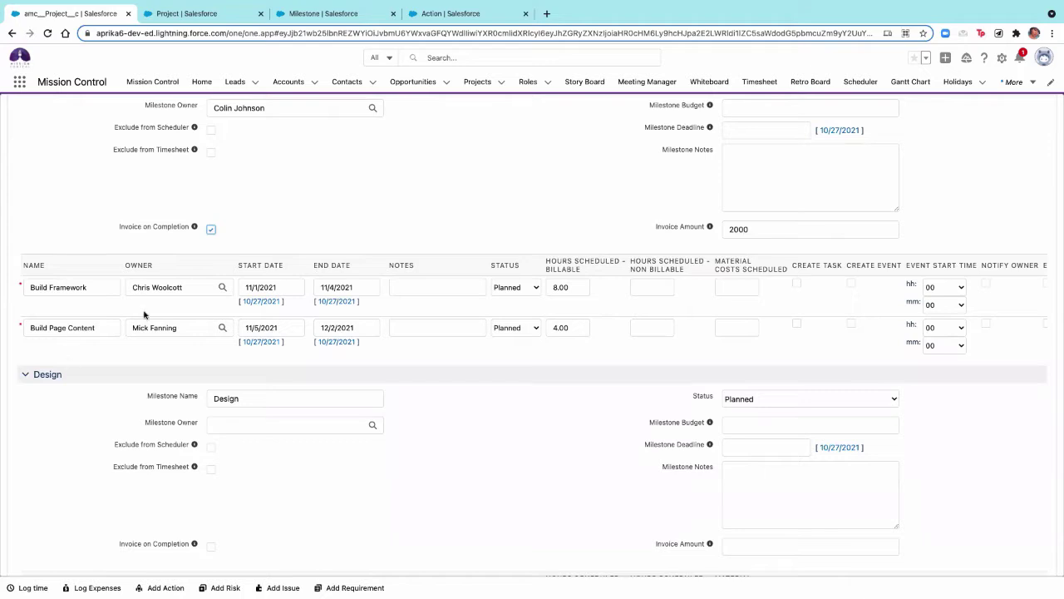
# Step: Set the Billing Cycle in the Billing Information section to Milestone
pyautogui.scroll(-1, 145, 314)
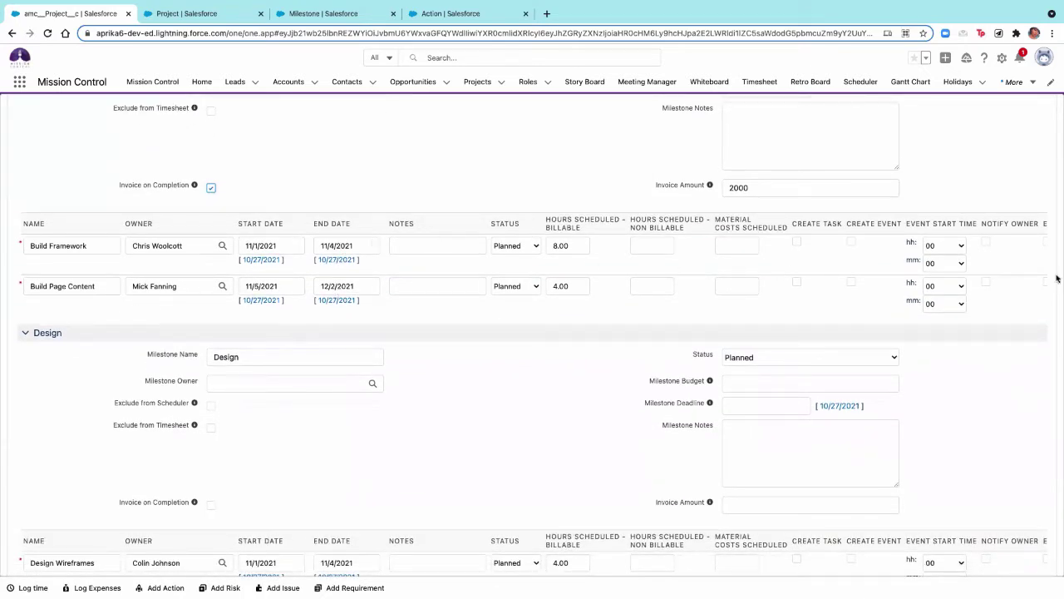
pyautogui.scroll(-3, 836, 539)
pyautogui.scroll(15, 837, 539)
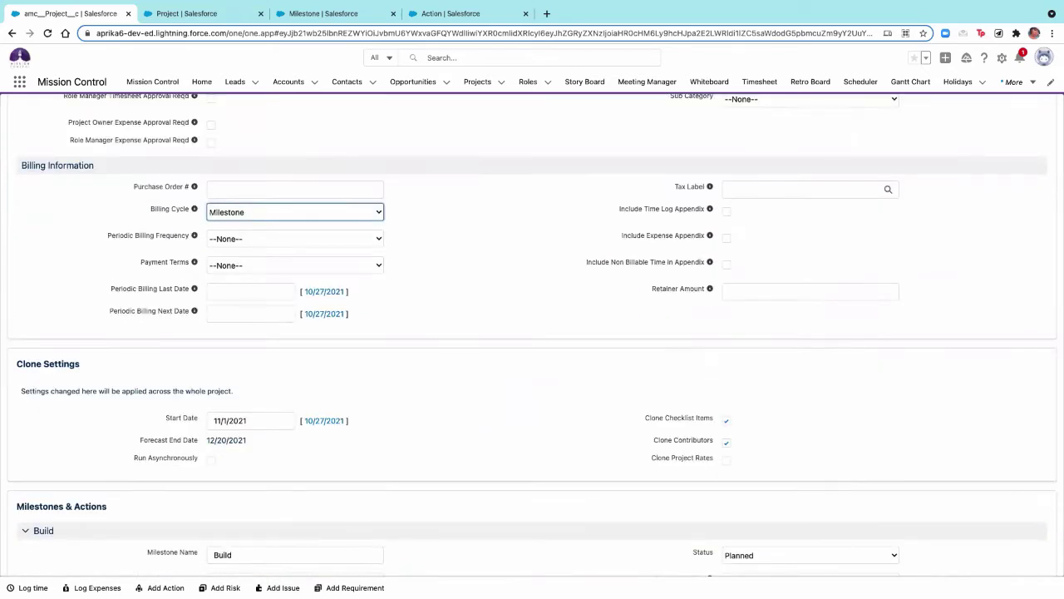
pyautogui.click(297, 216)
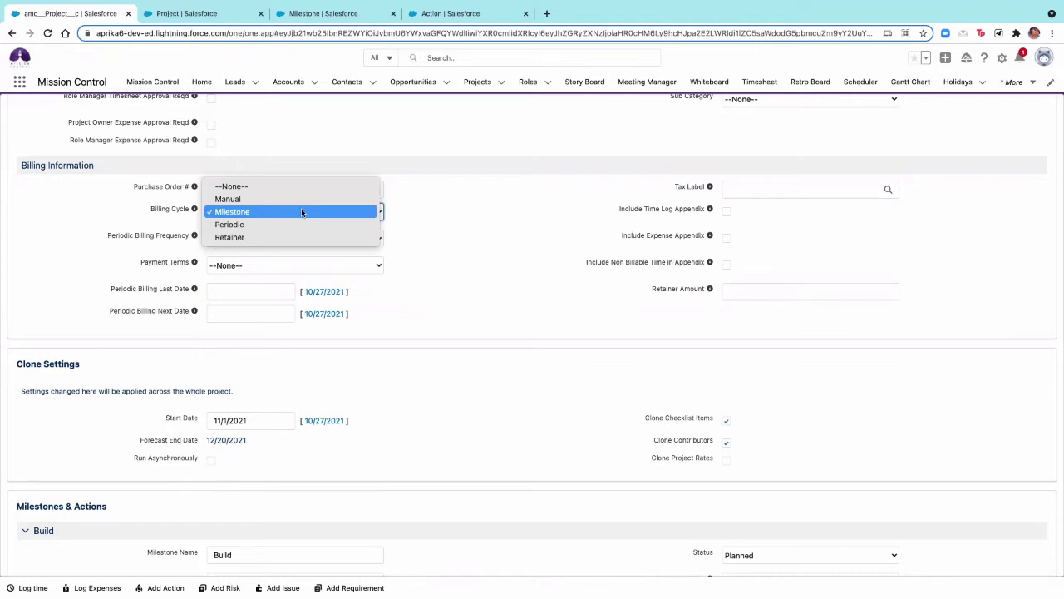
pyautogui.click(301, 210)
# Step: Give the Deliver milestone an invoice amount of 2000 and enable Invoice on Completion
pyautogui.scroll(-2, 519, 422)
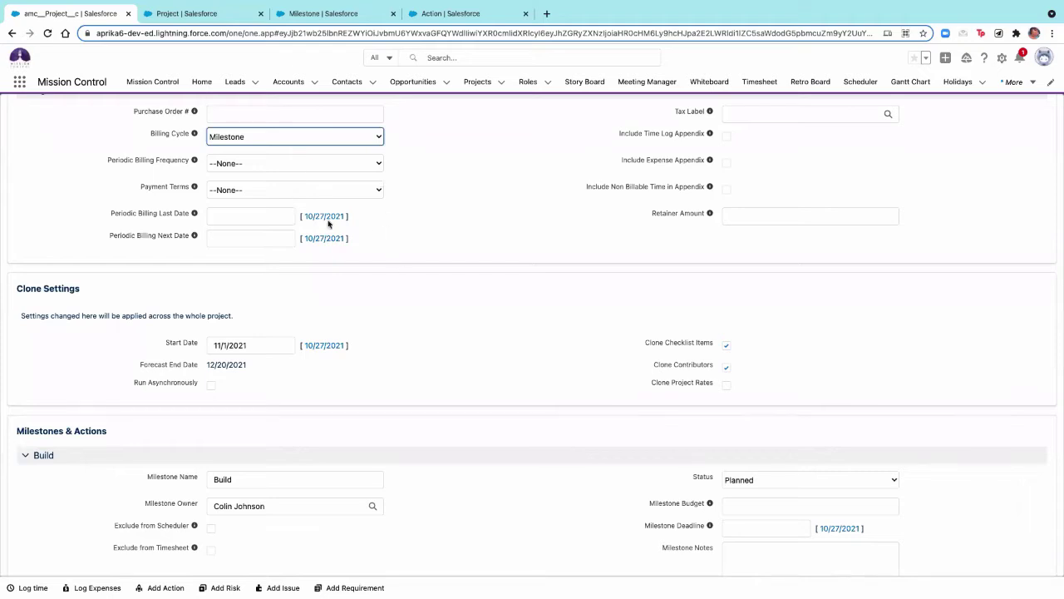
pyautogui.scroll(-6, 396, 405)
pyautogui.scroll(-2, 395, 405)
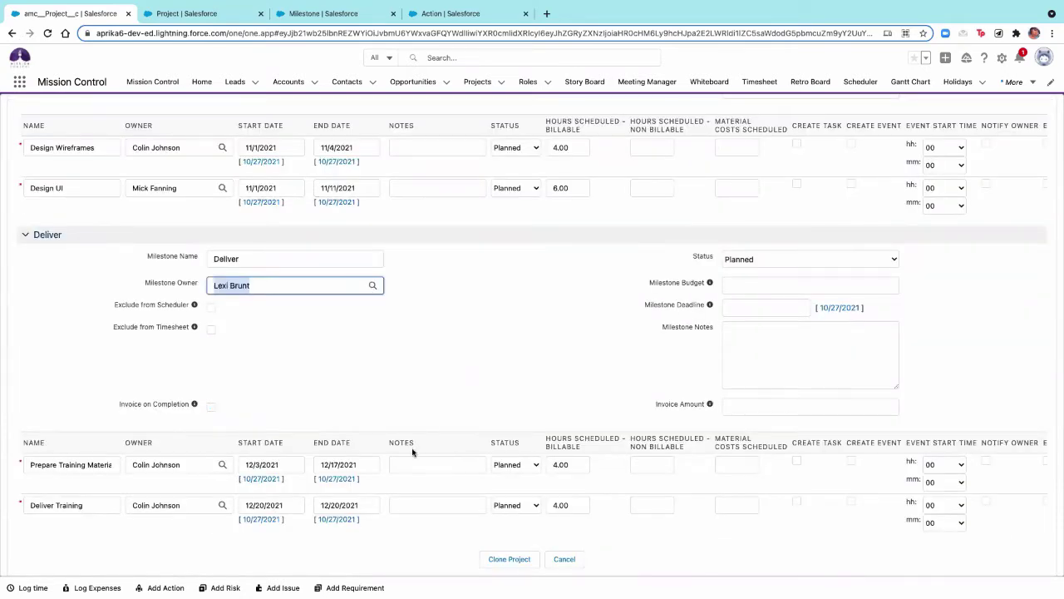
pyautogui.scroll(-1, 744, 398)
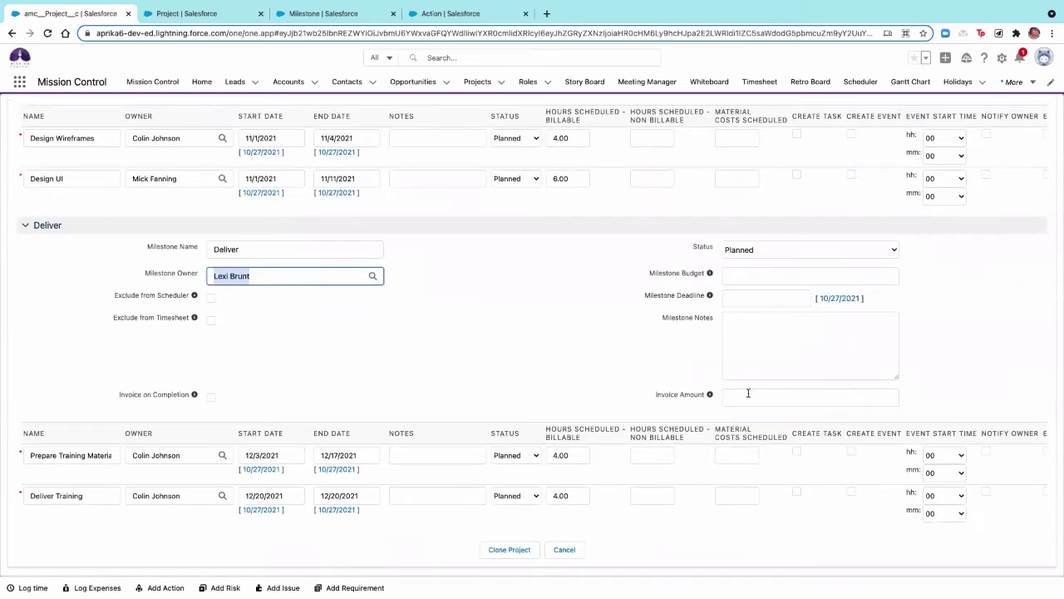
pyautogui.click(748, 396)
pyautogui.write('200')
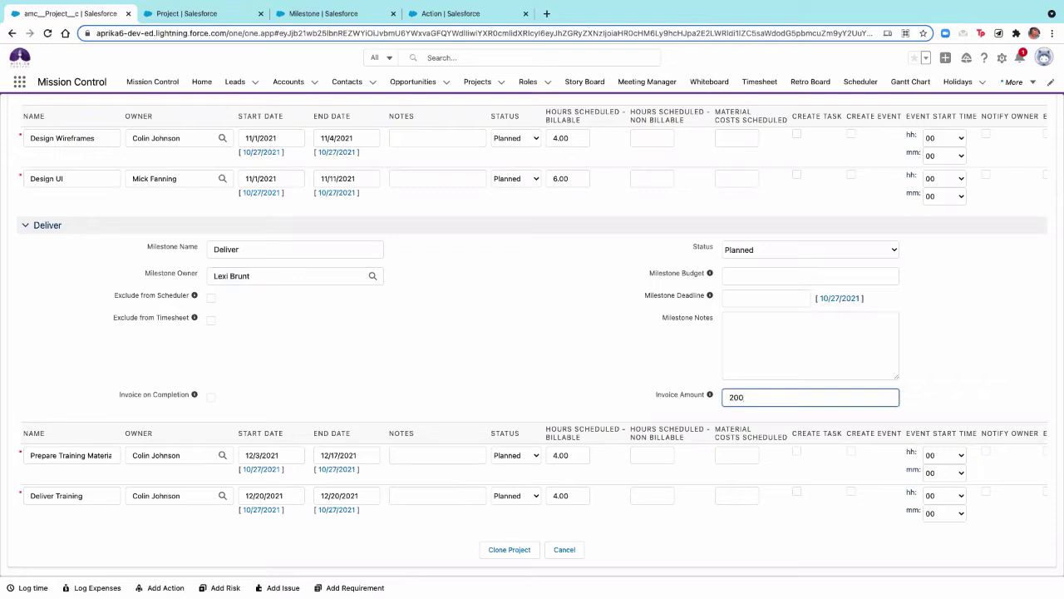
pyautogui.write('0')
pyautogui.click(211, 396)
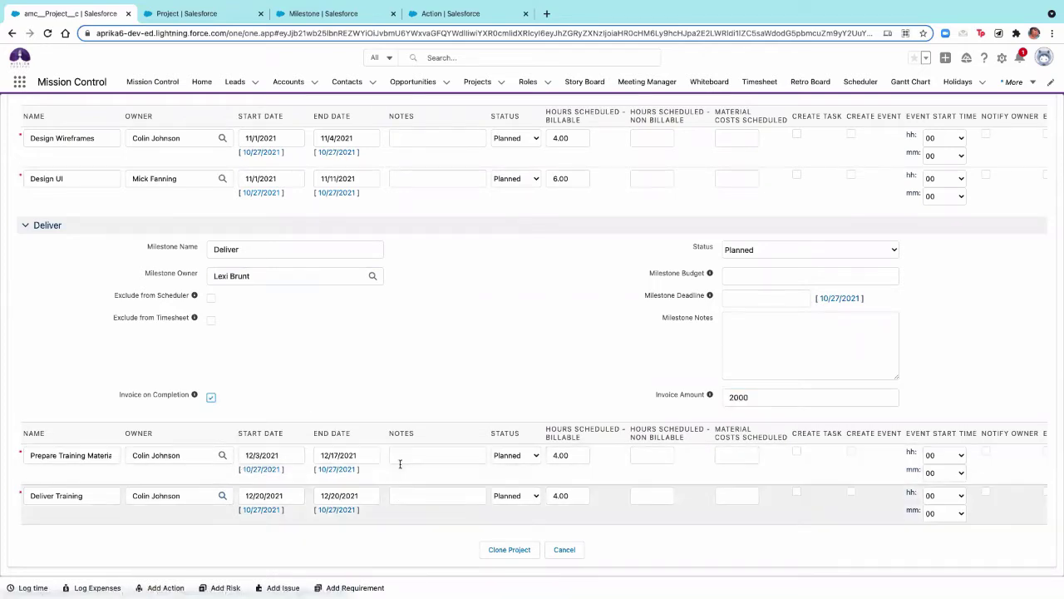
# Step: Check the remaining action columns, clone the project, and inspect the Milestone Budget column in the new project's overview
pyautogui.hscroll(4, 832, 506)
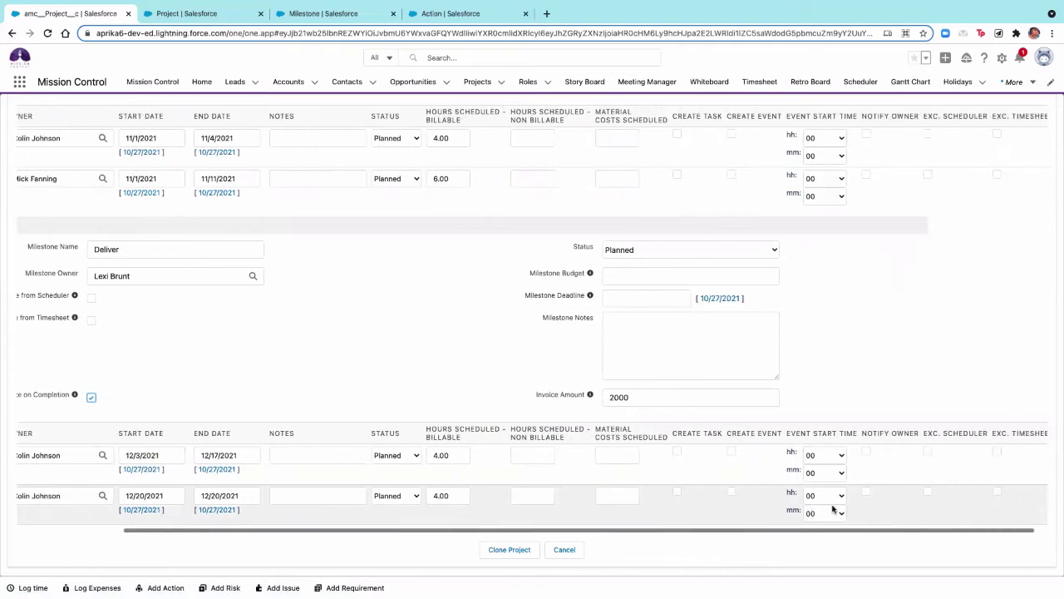
pyautogui.hscroll(-4, 832, 506)
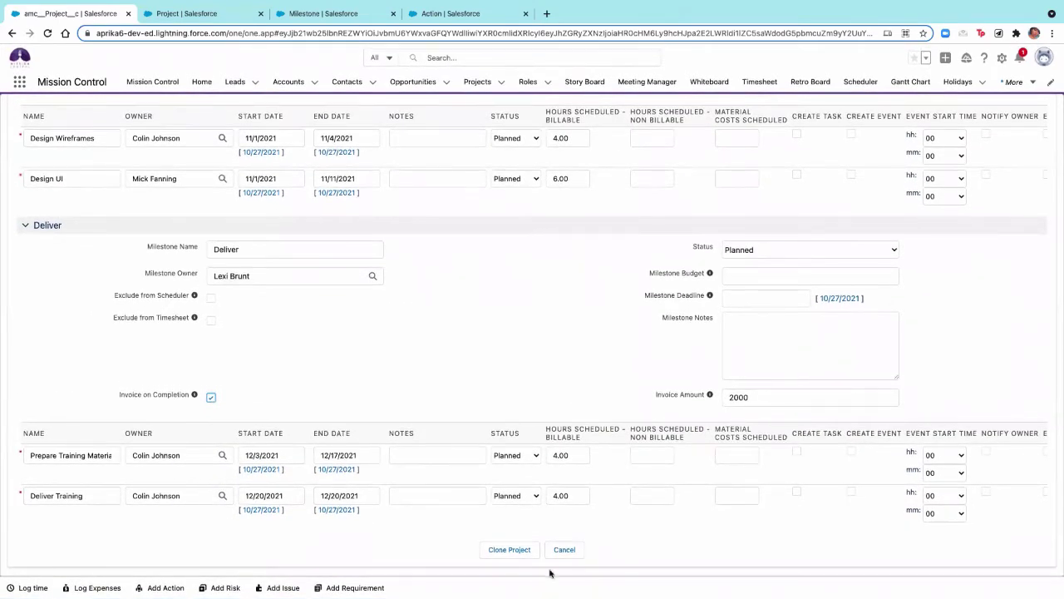
pyautogui.click(492, 550)
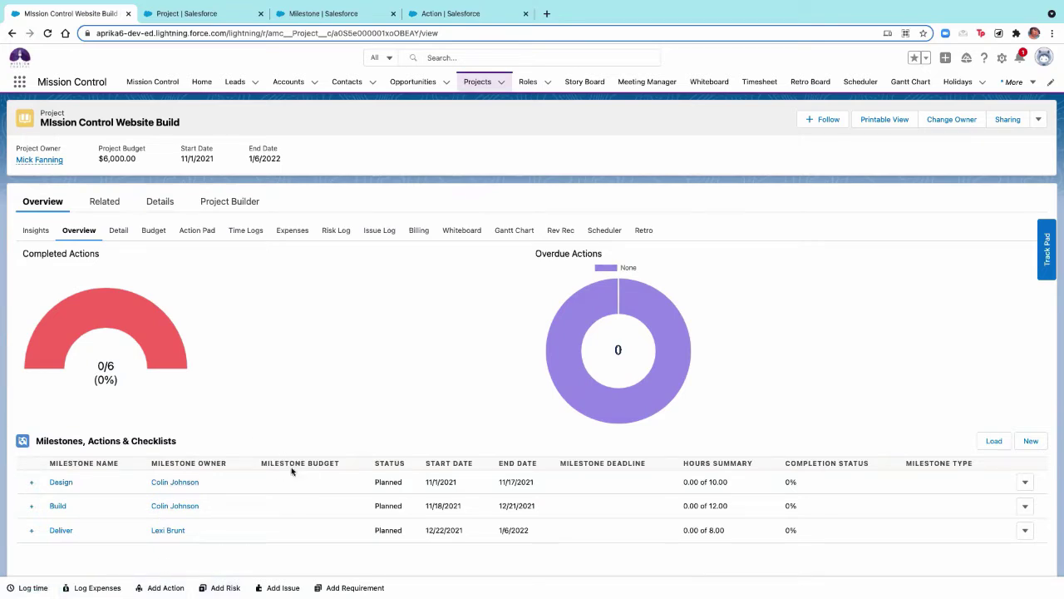
pyautogui.moveTo(340, 464); pyautogui.dragTo(260, 464)
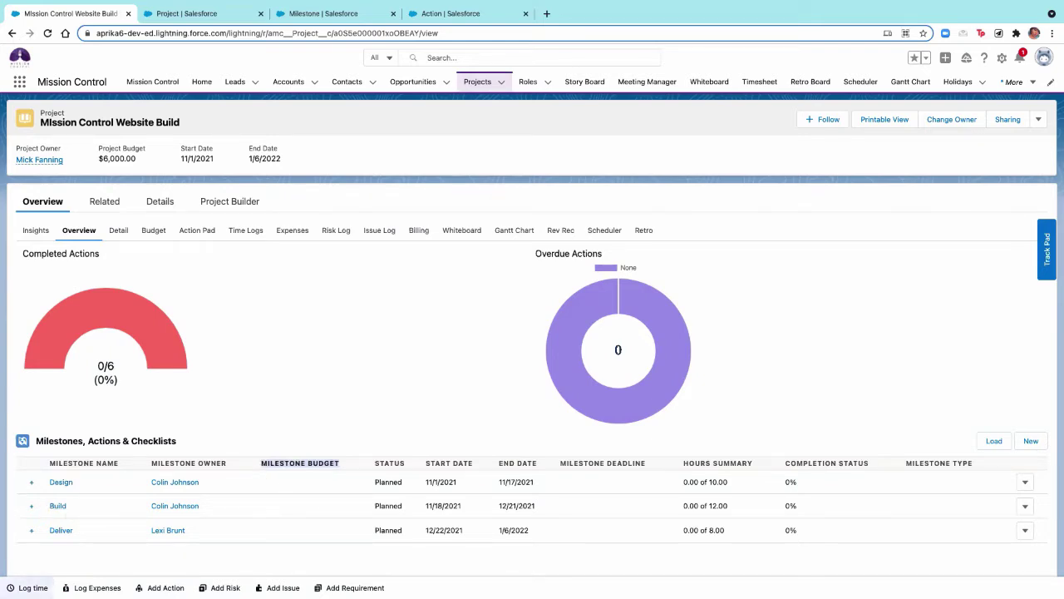
pyautogui.click(295, 480)
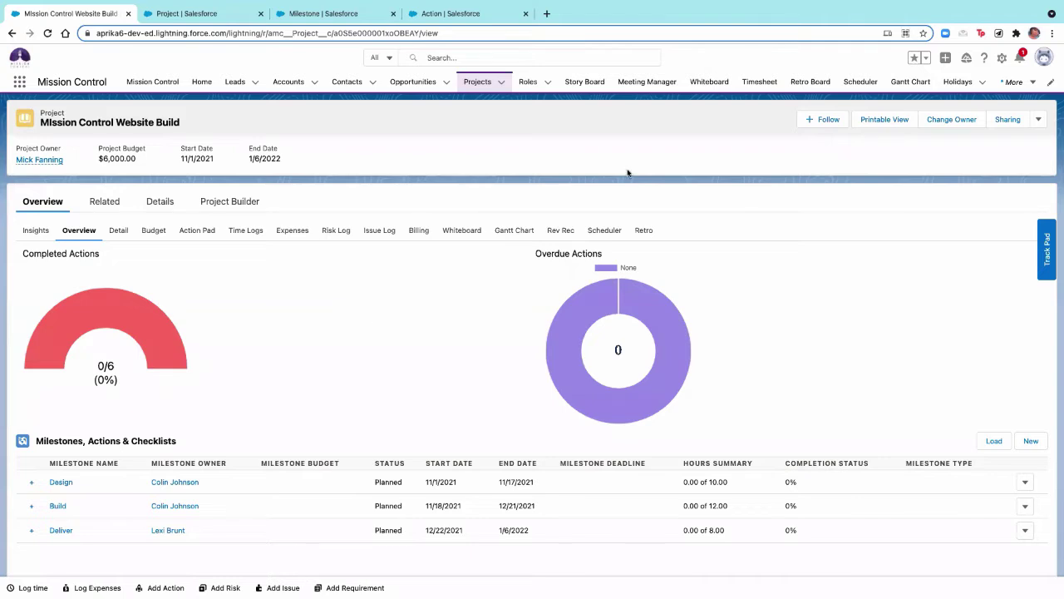
# Step: Open the Aprika: Website Build project from the projects list and bring up its Clone Project form
pyautogui.click(502, 83)
pyautogui.click(478, 84)
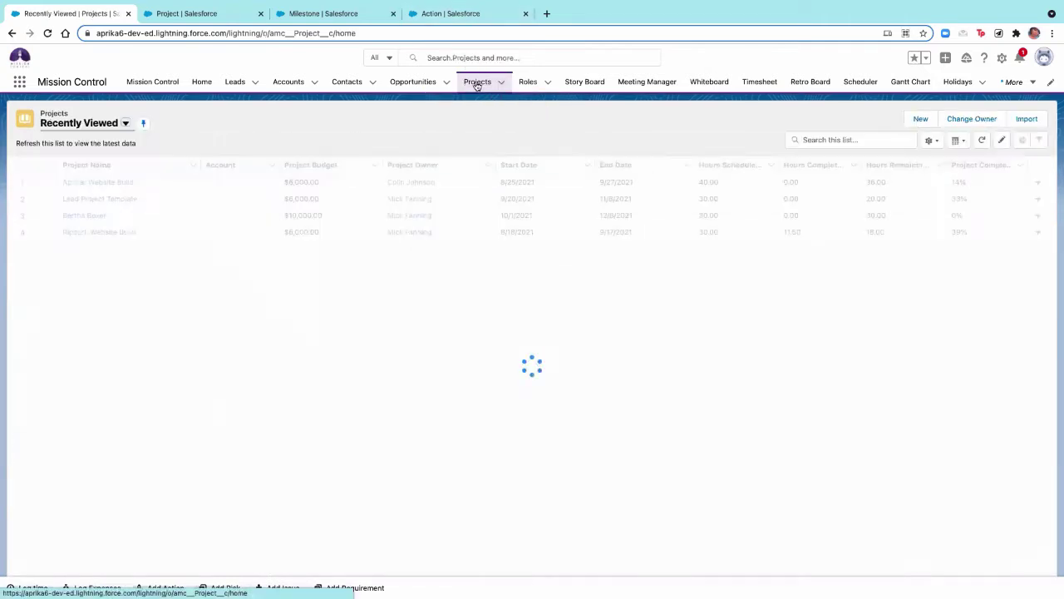
pyautogui.click(156, 183)
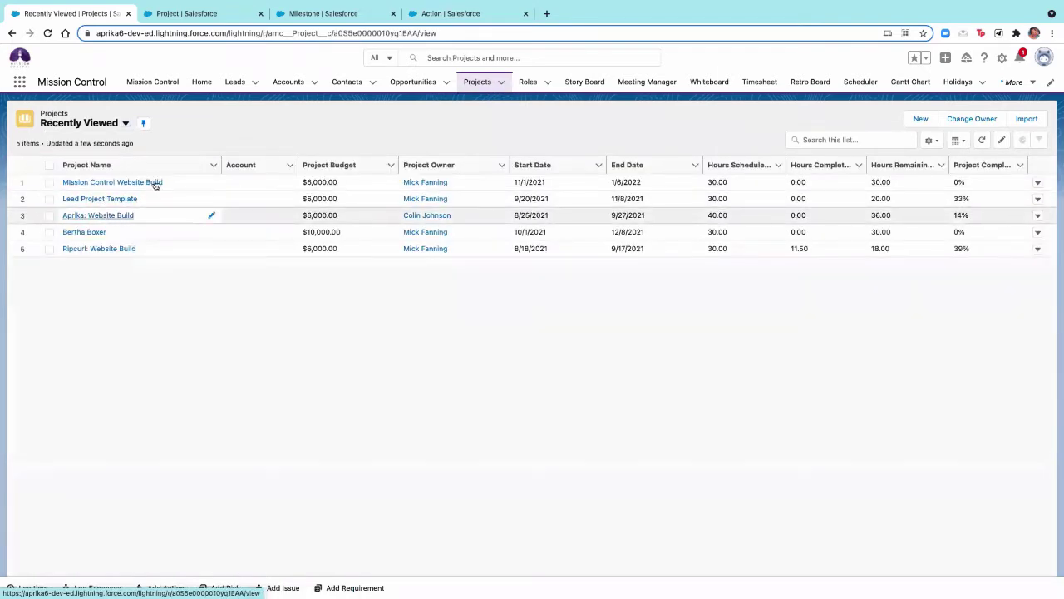
pyautogui.click(1038, 120)
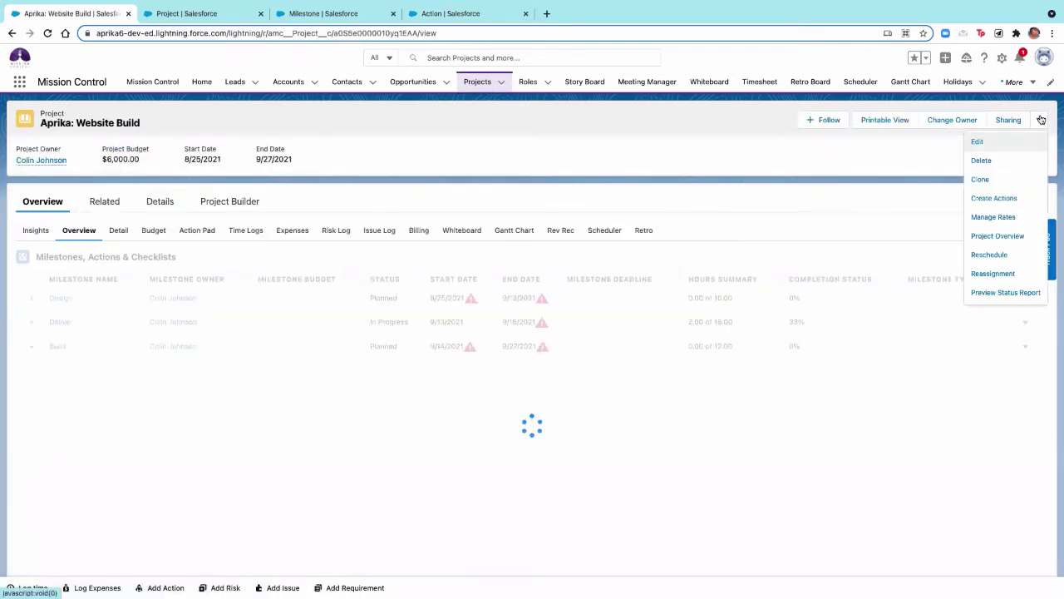
pyautogui.click(1010, 180)
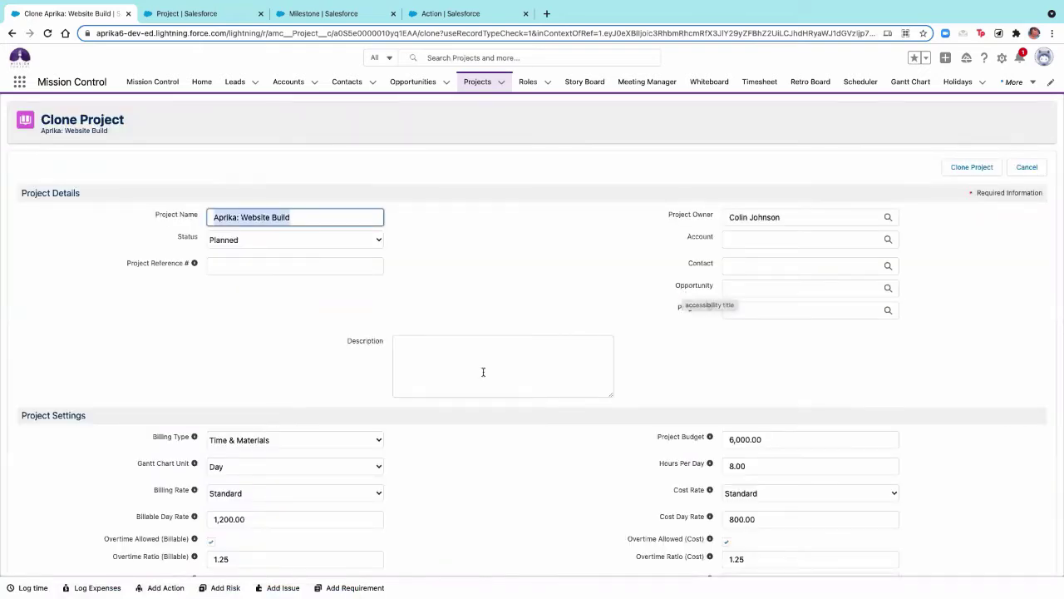
# Step: Examine the clone form's project settings, billing information, clone settings, and the Design, Deliver and Build milestones with their actions
pyautogui.scroll(-5, 483, 372)
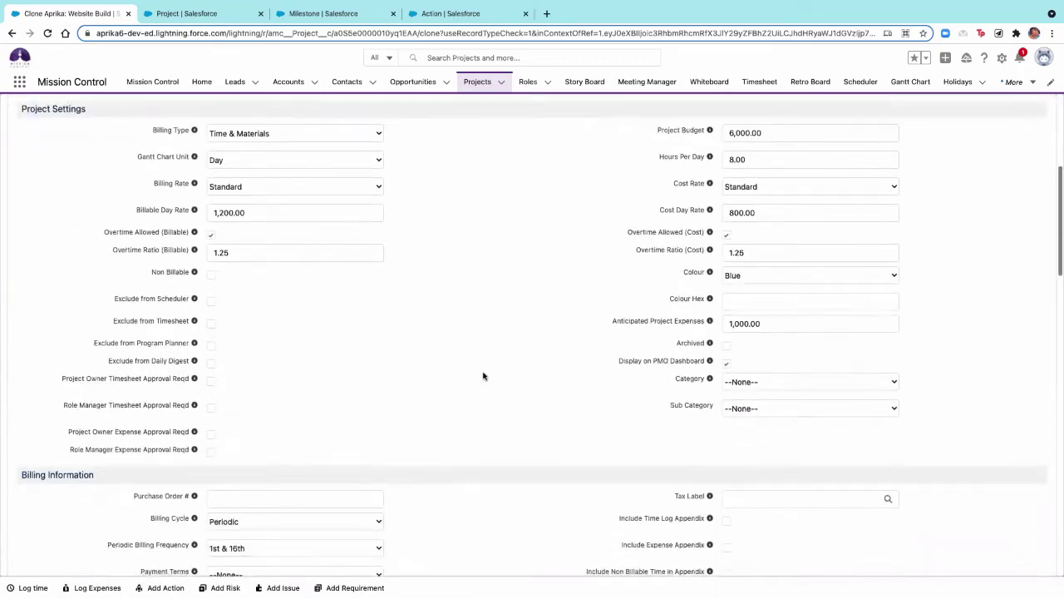
pyautogui.scroll(-6, 483, 374)
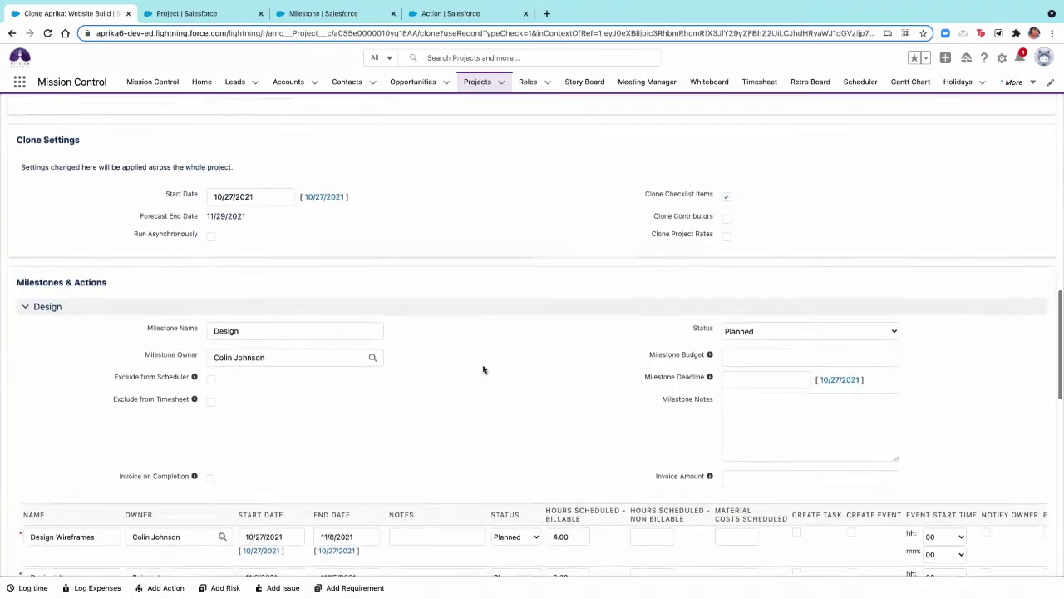
pyautogui.scroll(-2, 483, 369)
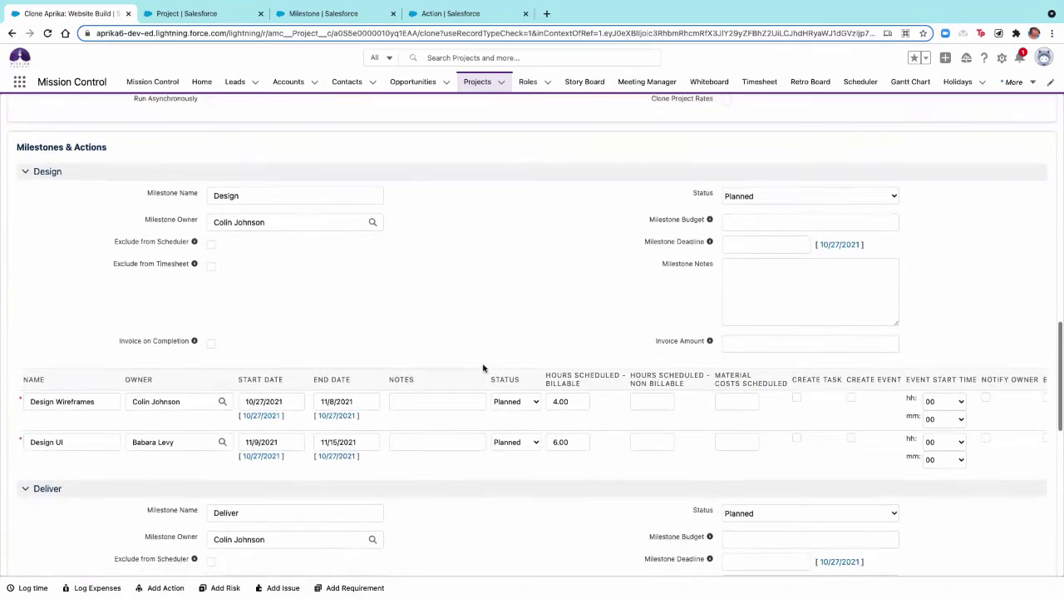
pyautogui.scroll(1, 484, 368)
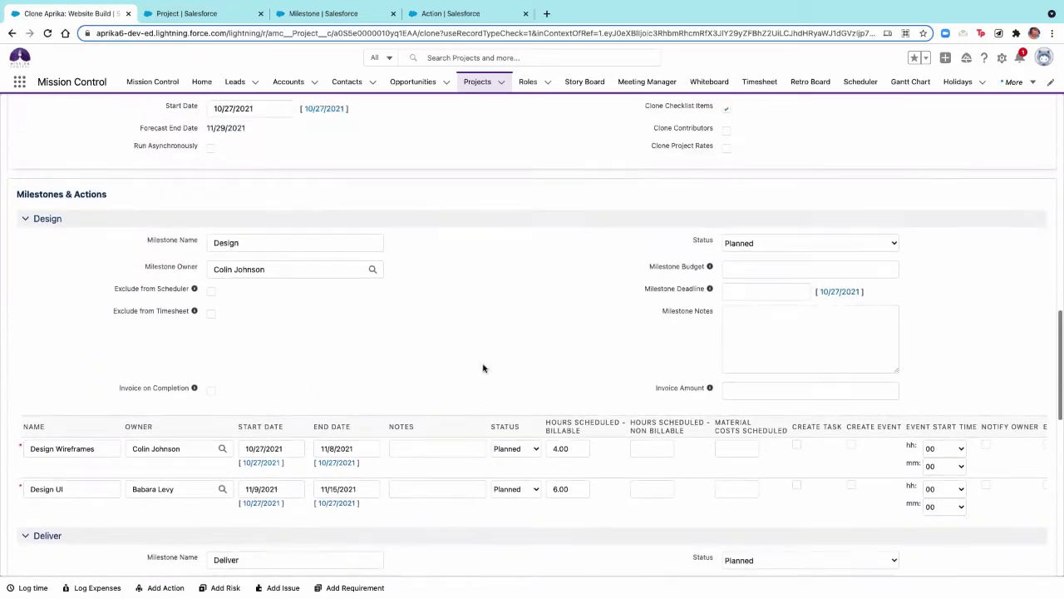
pyautogui.scroll(1, 483, 368)
pyautogui.scroll(-4, 577, 351)
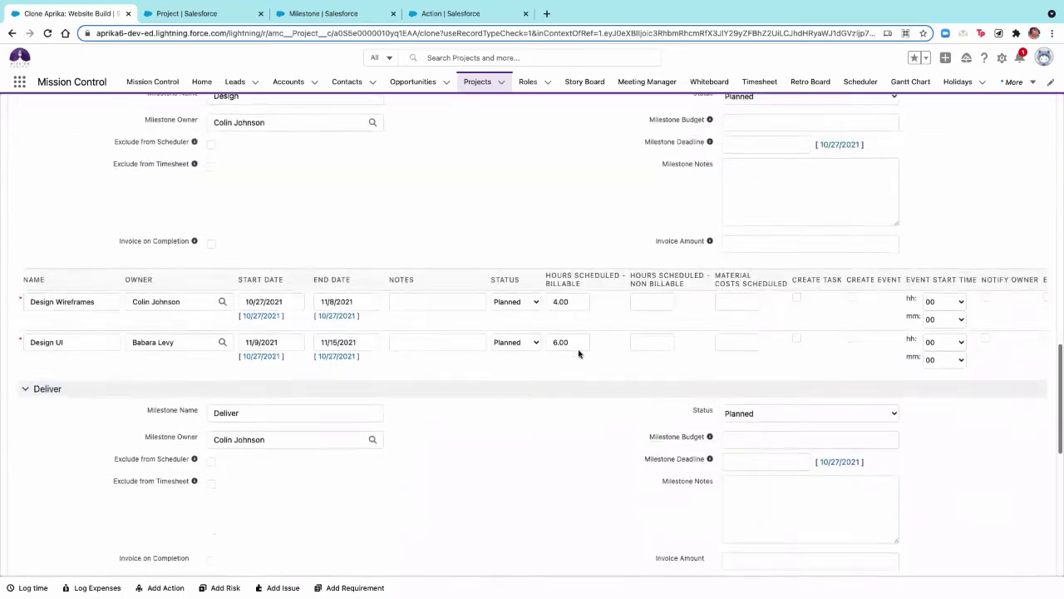
pyautogui.scroll(-3, 579, 354)
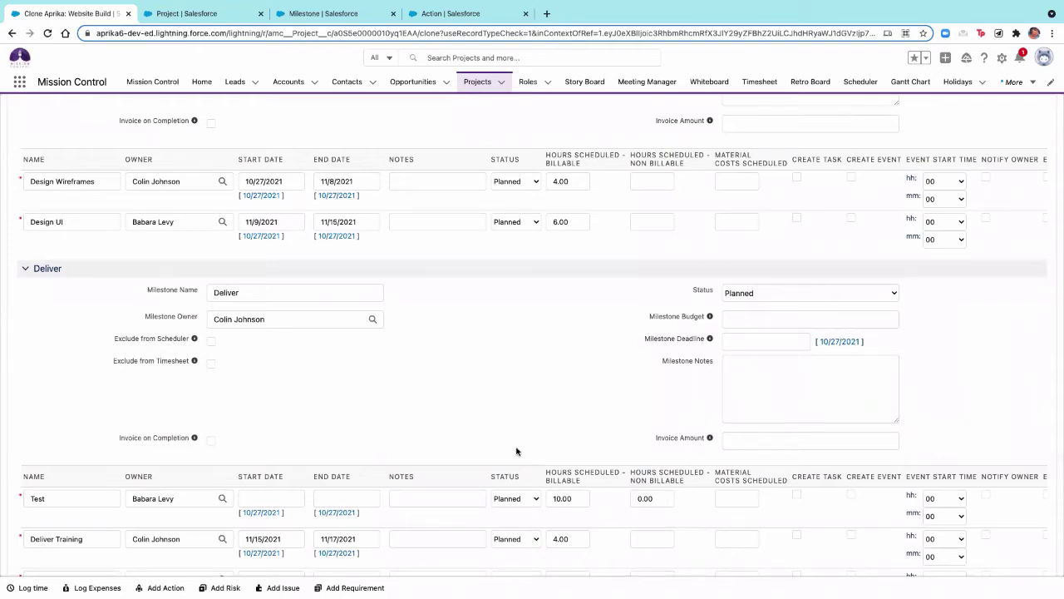
pyautogui.scroll(3, 508, 377)
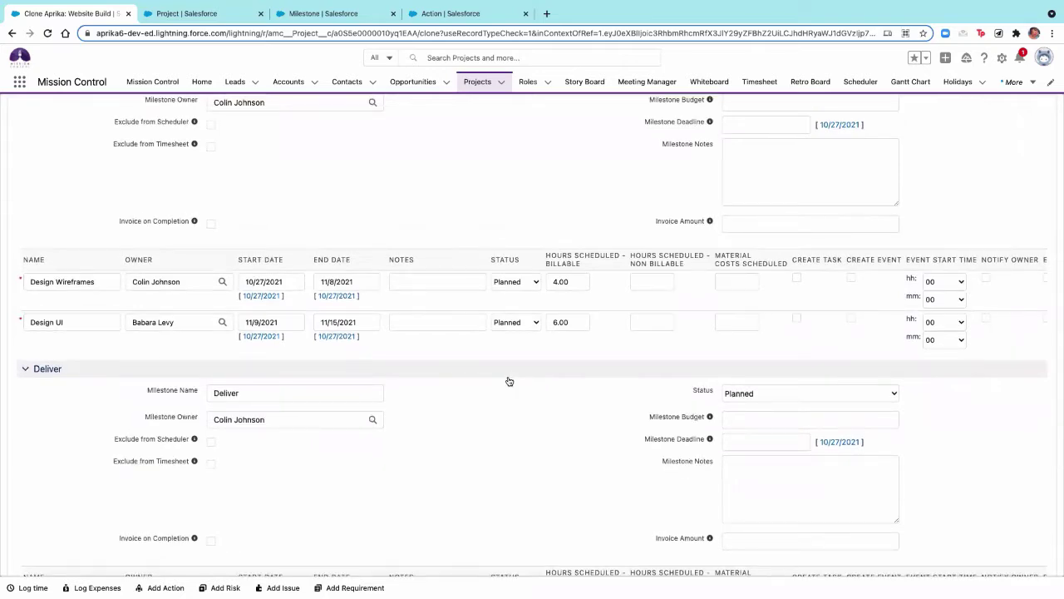
pyautogui.scroll(-1, 499, 491)
pyautogui.scroll(-3, 497, 436)
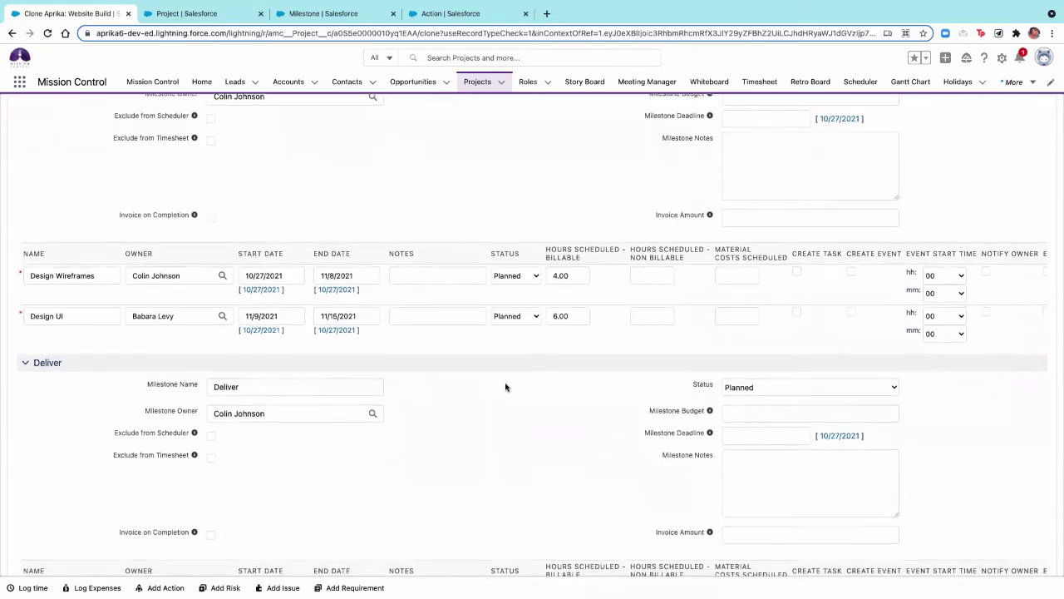
pyautogui.scroll(-7, 506, 386)
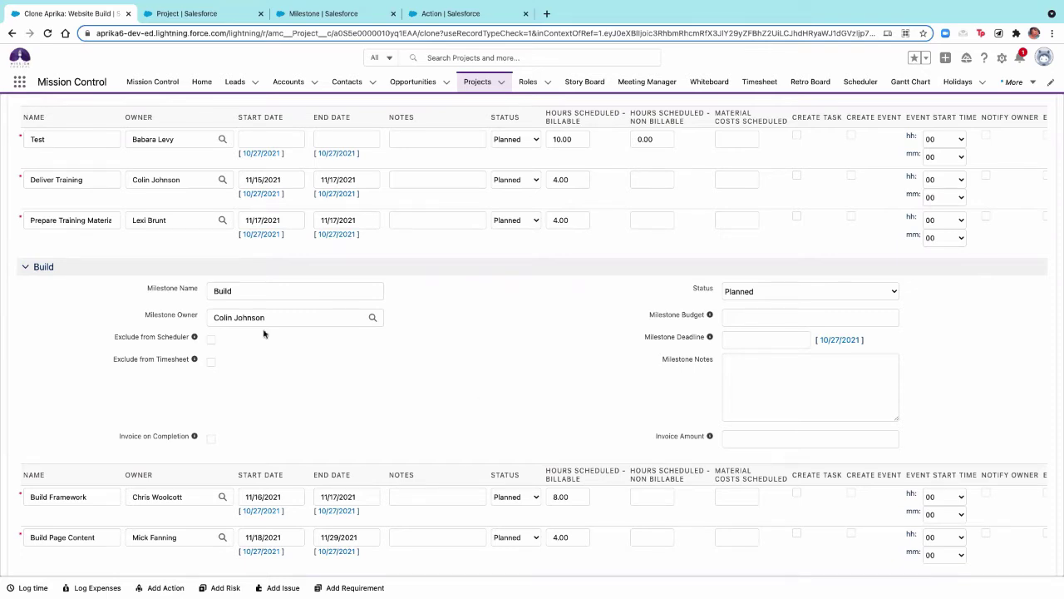
pyautogui.scroll(15, 481, 212)
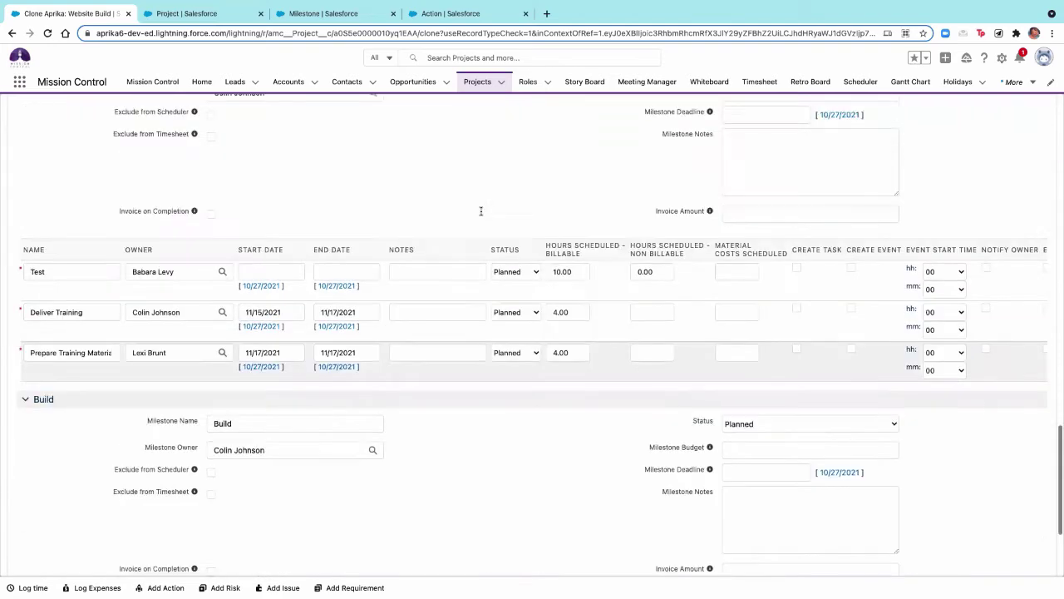
pyautogui.scroll(8, 481, 211)
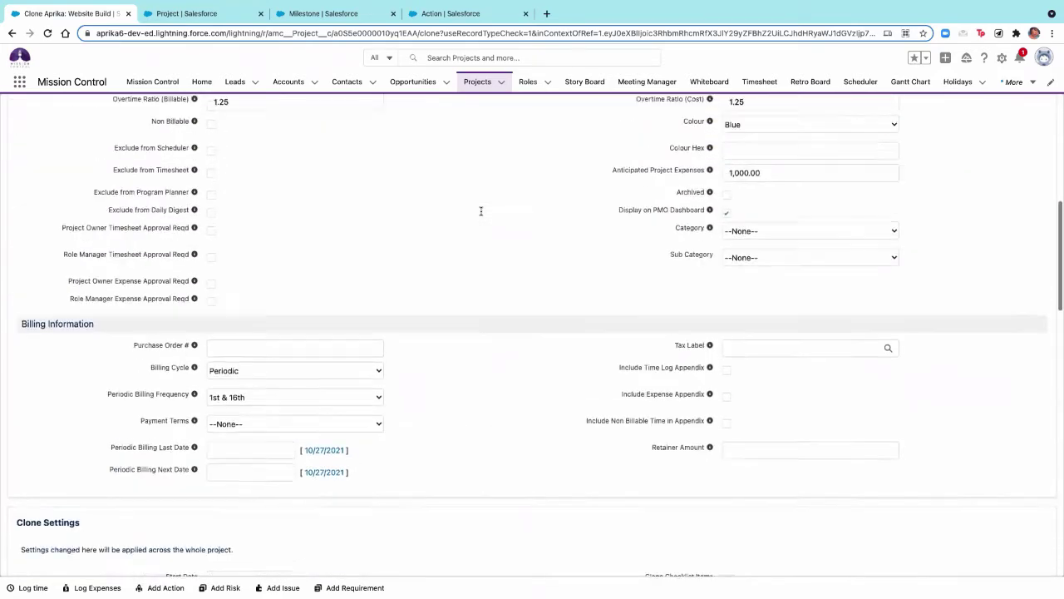
pyautogui.scroll(2, 473, 214)
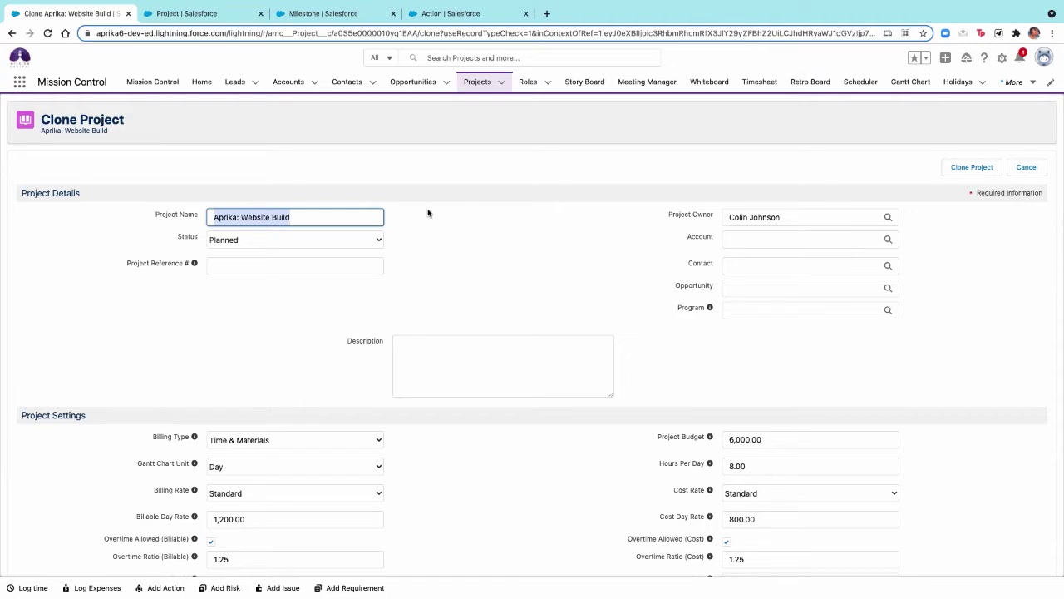
# Step: Return to the Aprika: Website Build project, view its overview, then reopen its Clone Project form and review the Project Settings
pyautogui.click(479, 83)
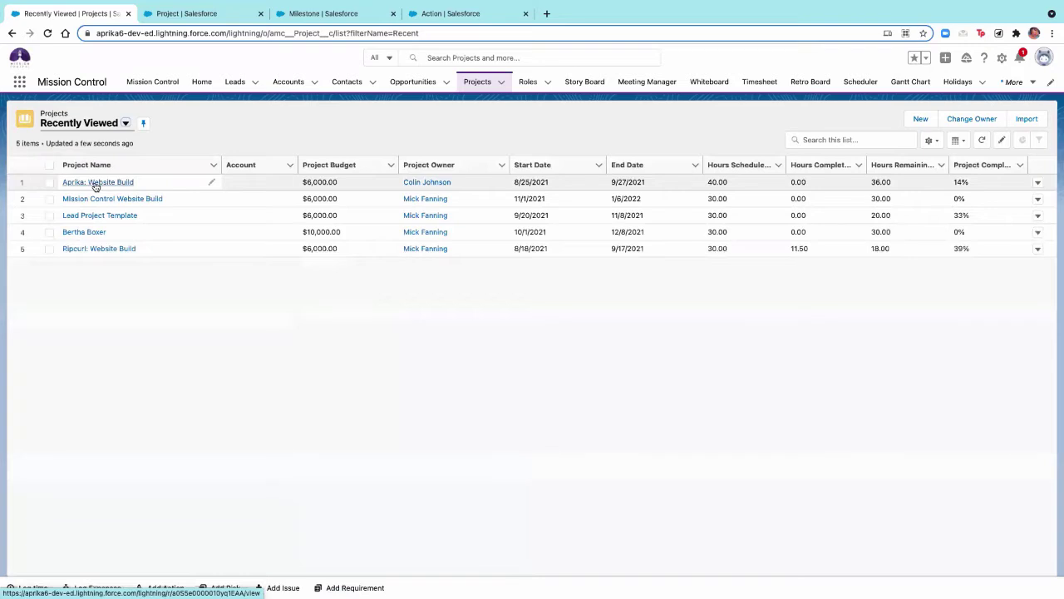
pyautogui.click(96, 183)
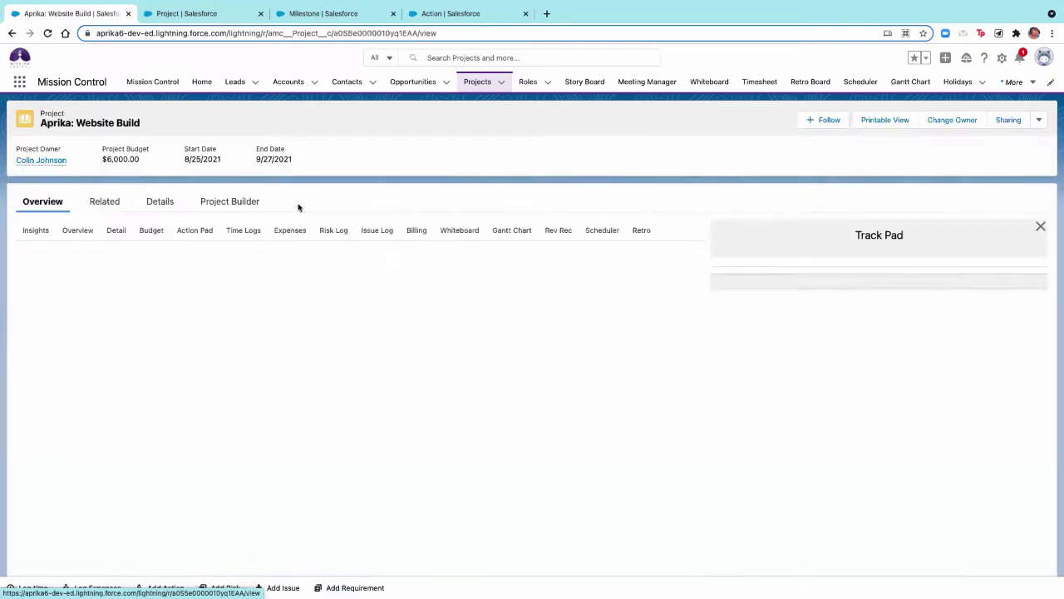
pyautogui.click(1040, 120)
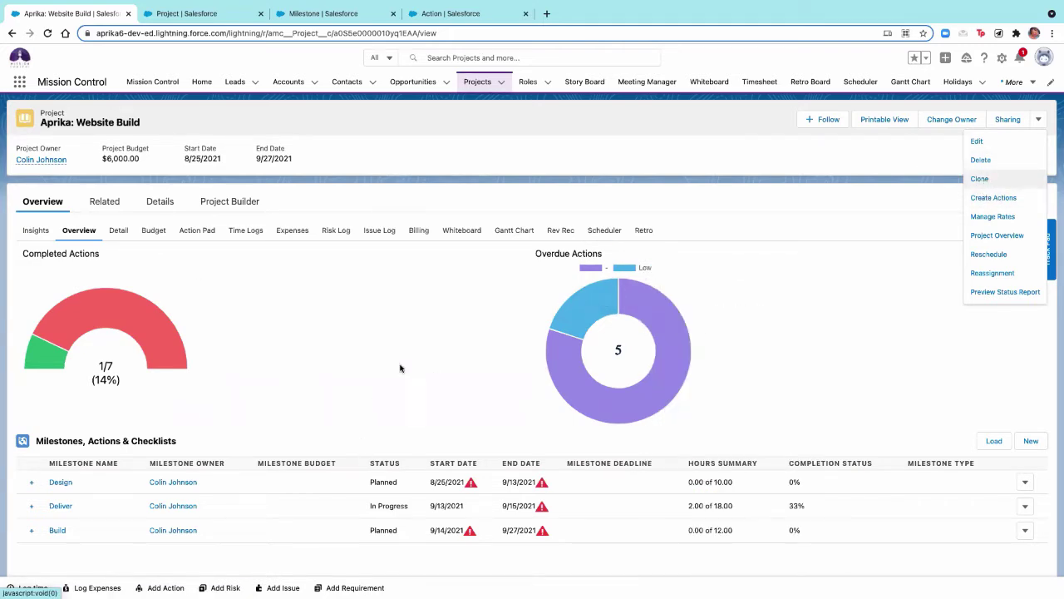
pyautogui.scroll(-1, 430, 349)
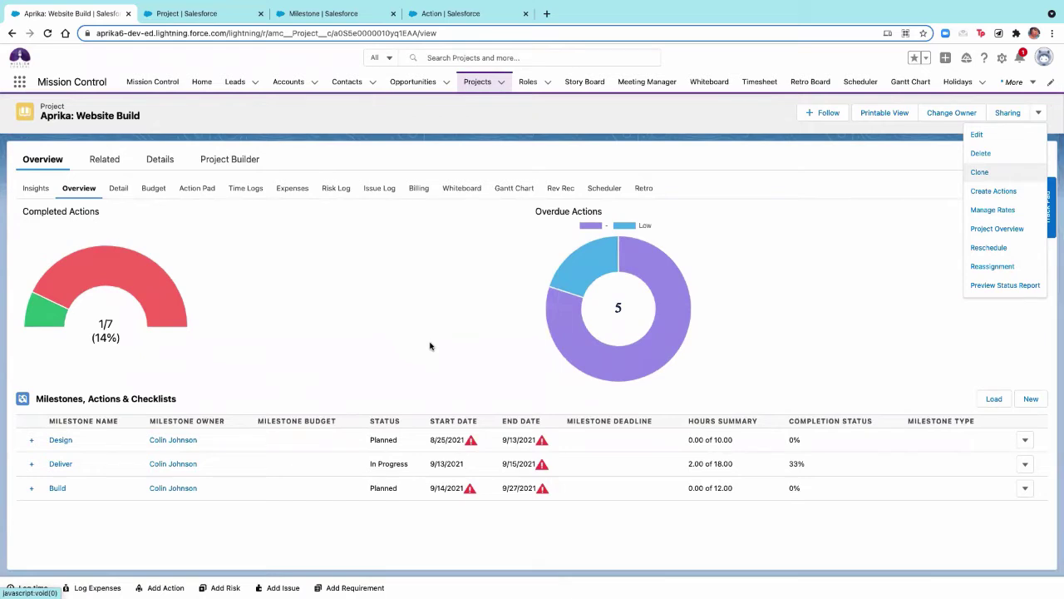
pyautogui.scroll(1, 430, 346)
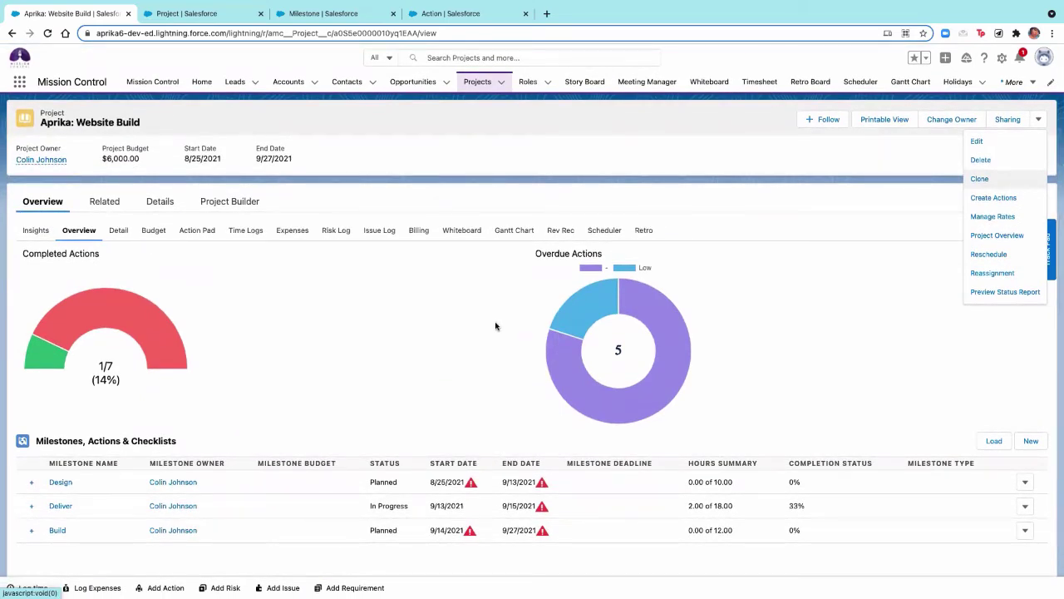
pyautogui.click(982, 179)
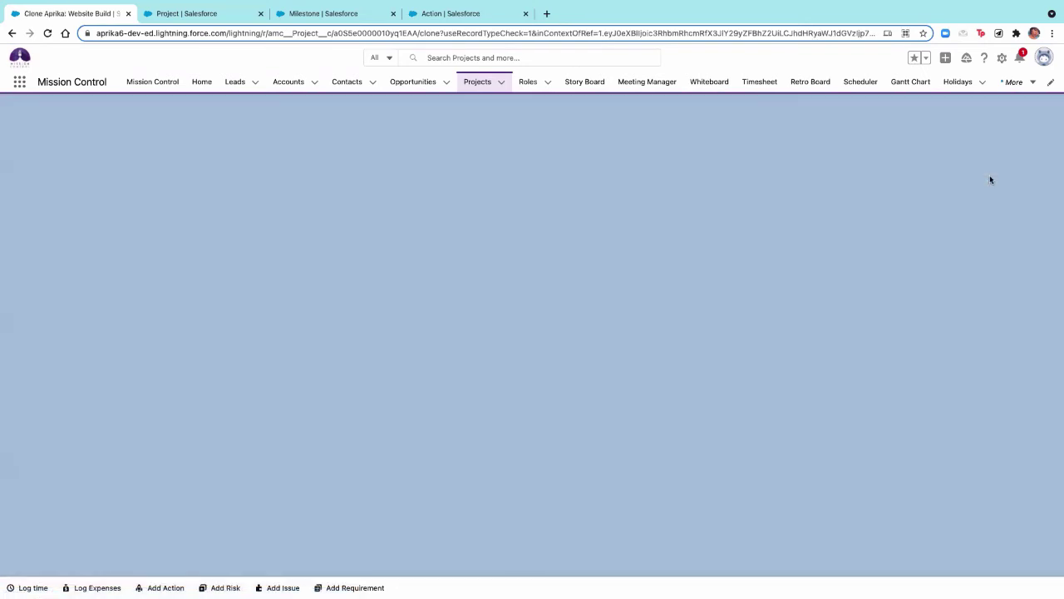
pyautogui.scroll(-3, 537, 267)
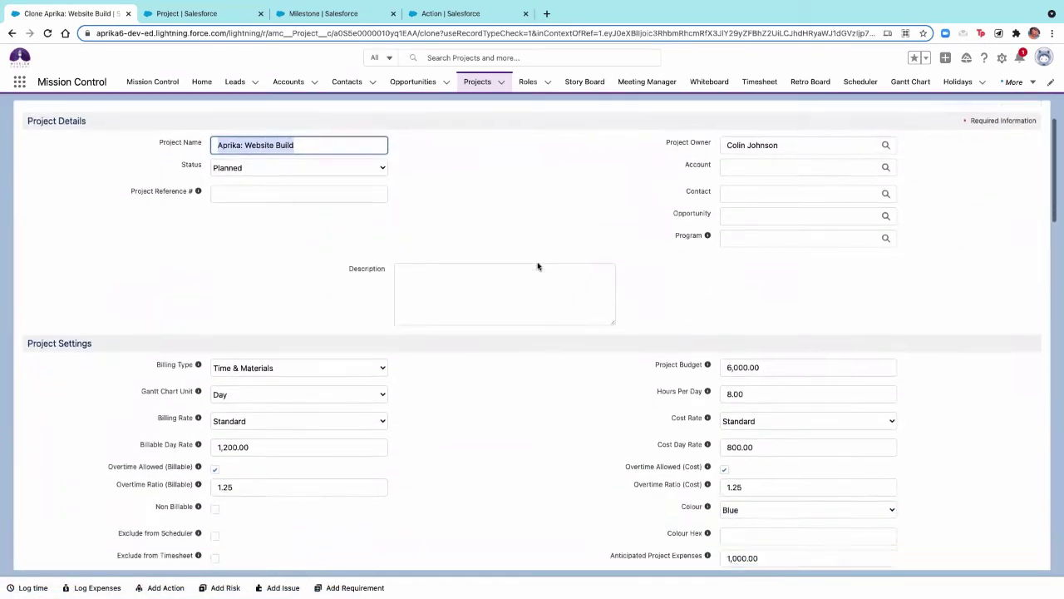
pyautogui.scroll(-5, 538, 266)
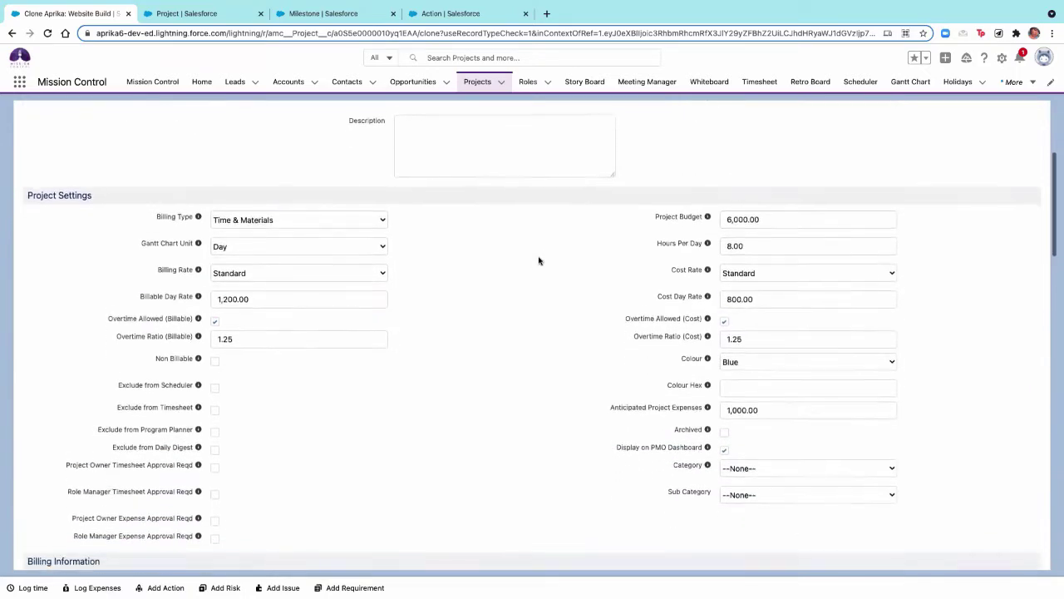
pyautogui.scroll(-2, 533, 266)
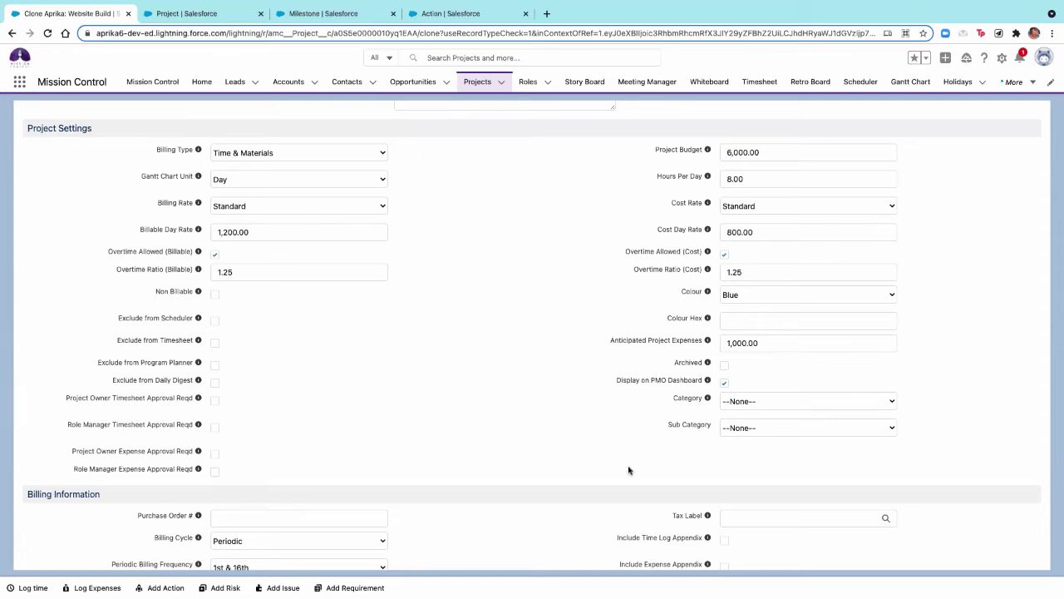
# Step: In the clone form's Billing Information, set the Periodic Billing Frequency to Fortnightly and the Payment Terms to 30
pyautogui.scroll(-1, 637, 441)
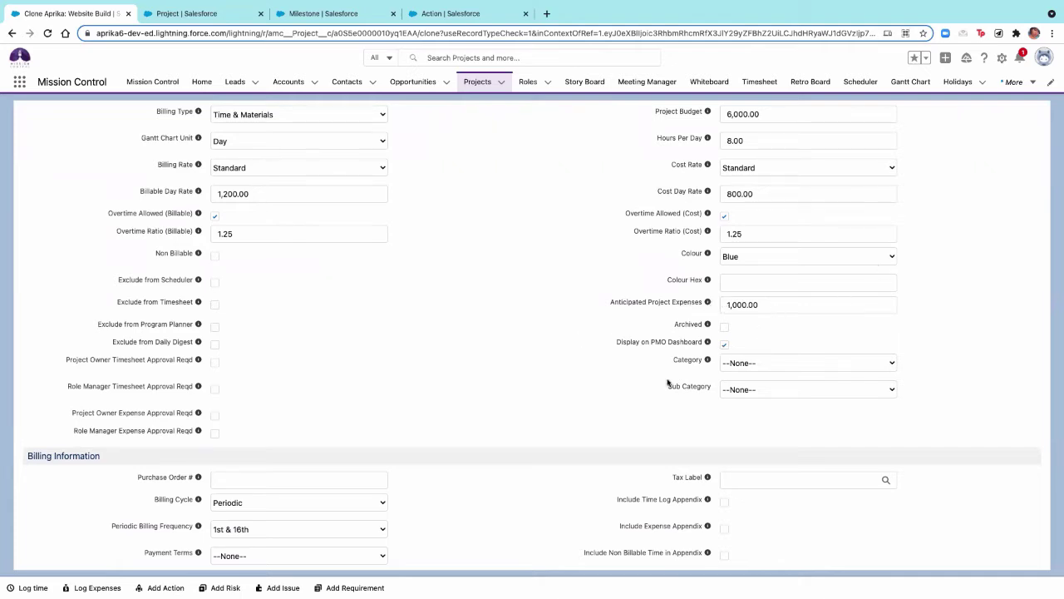
pyautogui.scroll(-4, 582, 387)
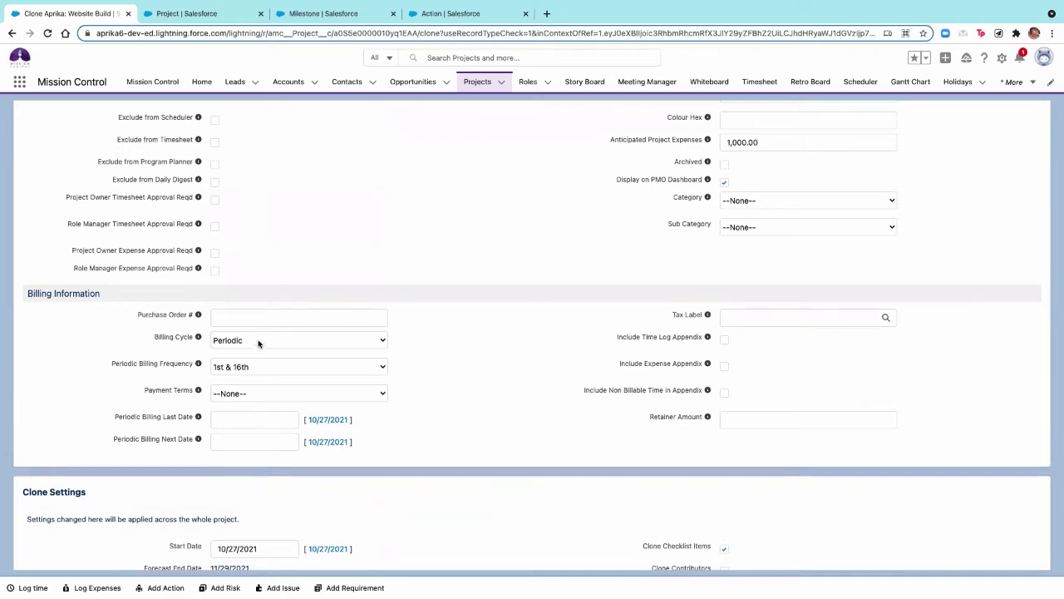
pyautogui.click(257, 367)
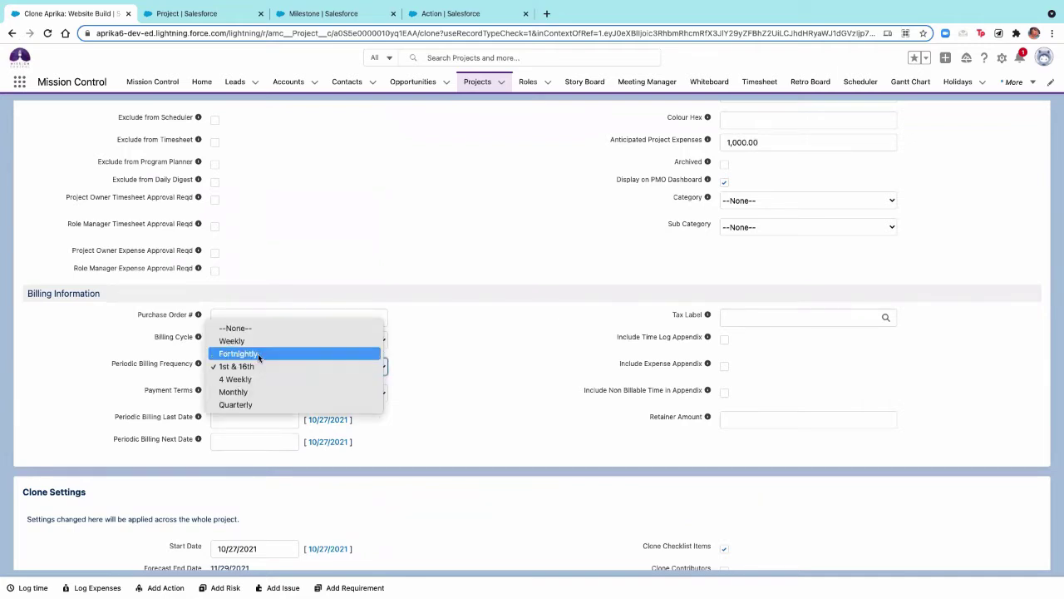
pyautogui.click(261, 353)
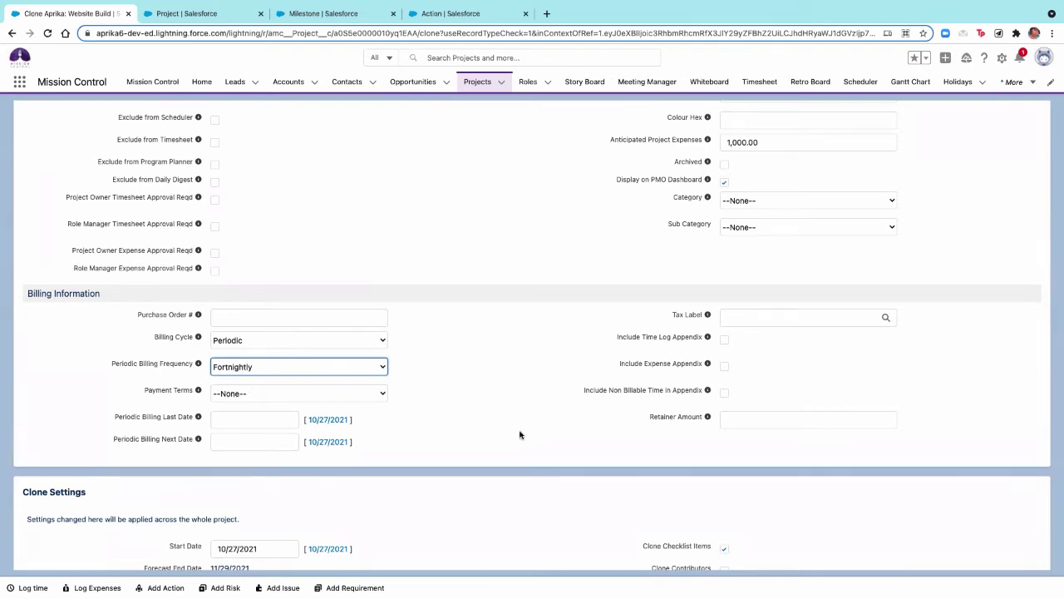
pyautogui.click(361, 393)
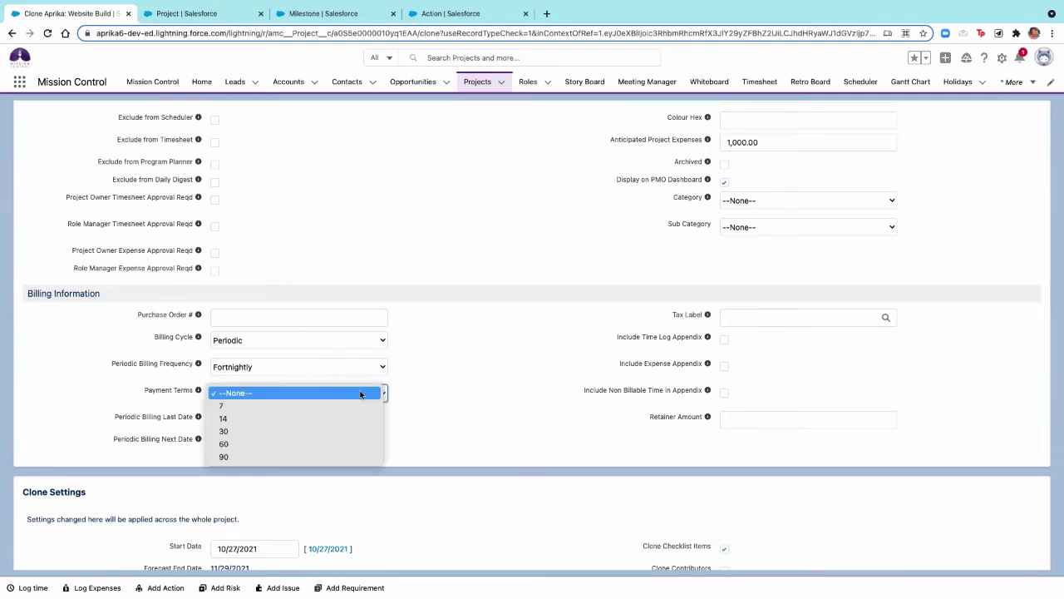
pyautogui.click(324, 429)
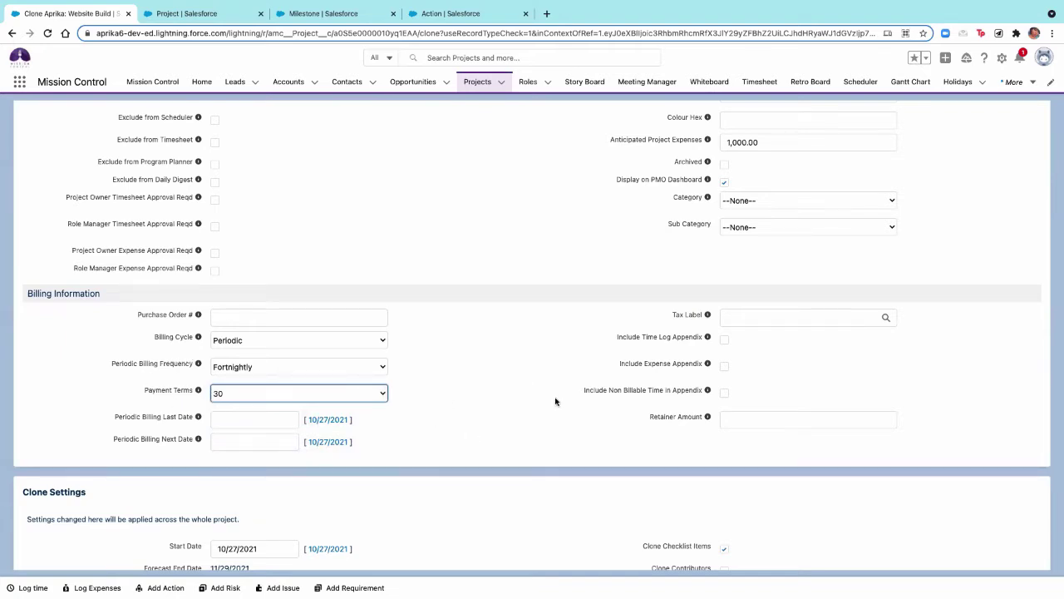
# Step: Set the Periodic Billing Next Date to 11/1/2021
pyautogui.scroll(-1, 556, 402)
pyautogui.click(286, 340)
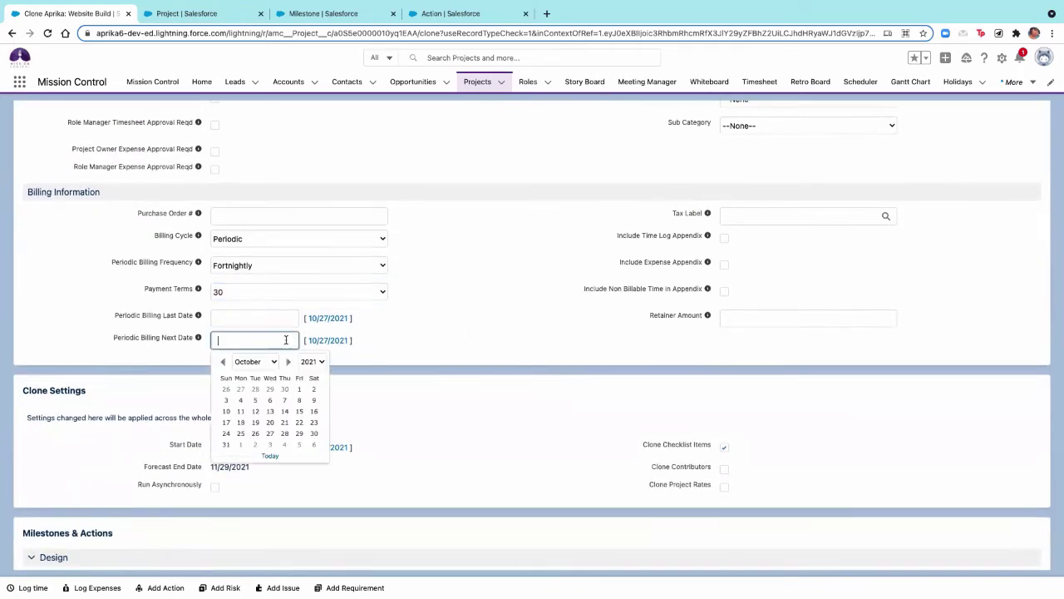
pyautogui.click(240, 444)
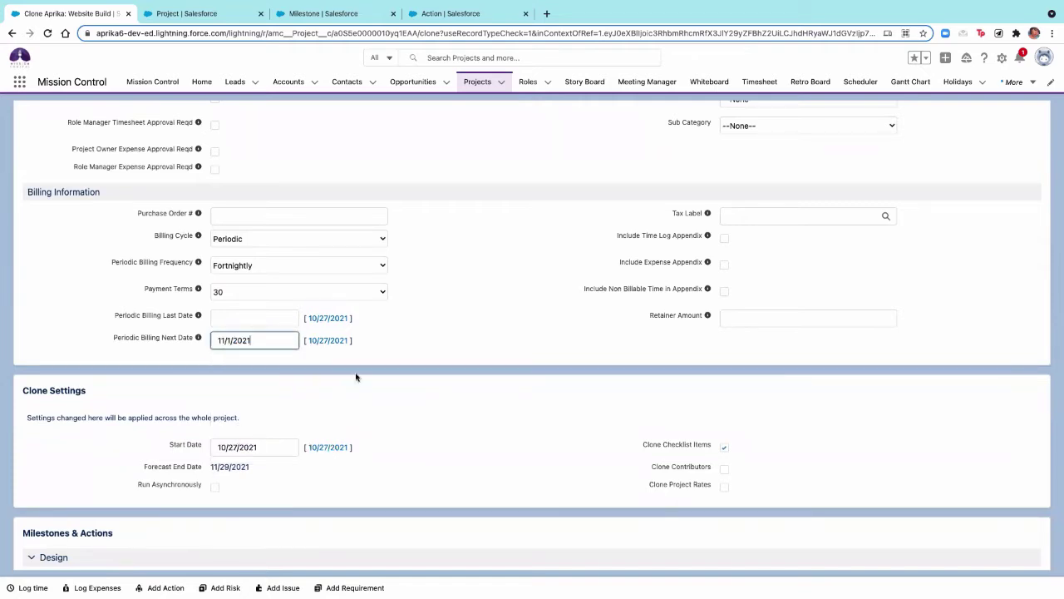
# Step: Set the Start Date in Clone Settings to 11/1/2021 and the Periodic Billing Next Date to 11/5/2021
pyautogui.scroll(1, 378, 312)
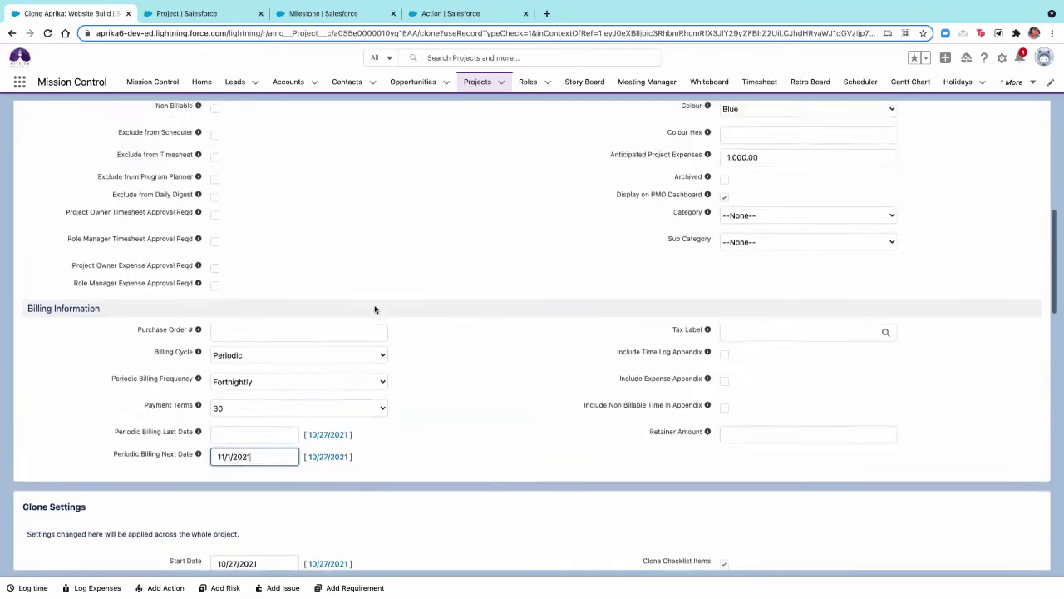
pyautogui.scroll(6, 374, 310)
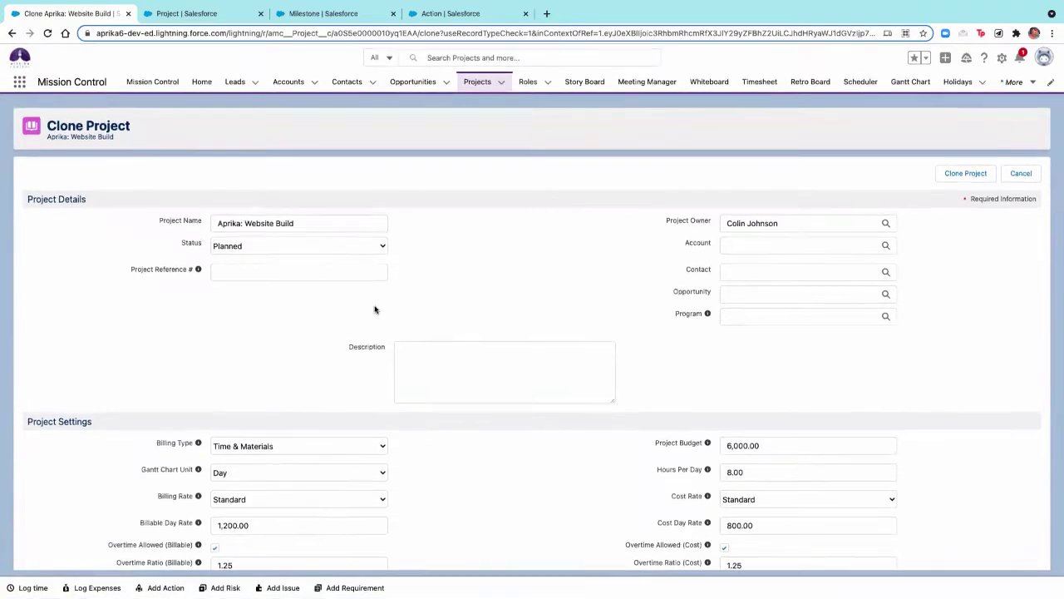
pyautogui.scroll(-5, 375, 309)
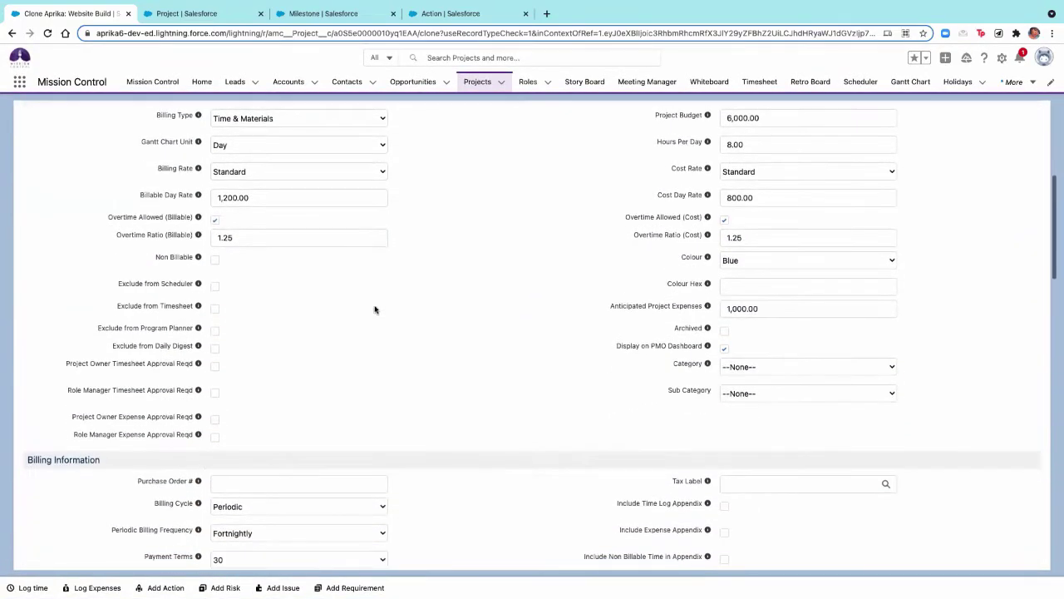
pyautogui.scroll(-4, 374, 309)
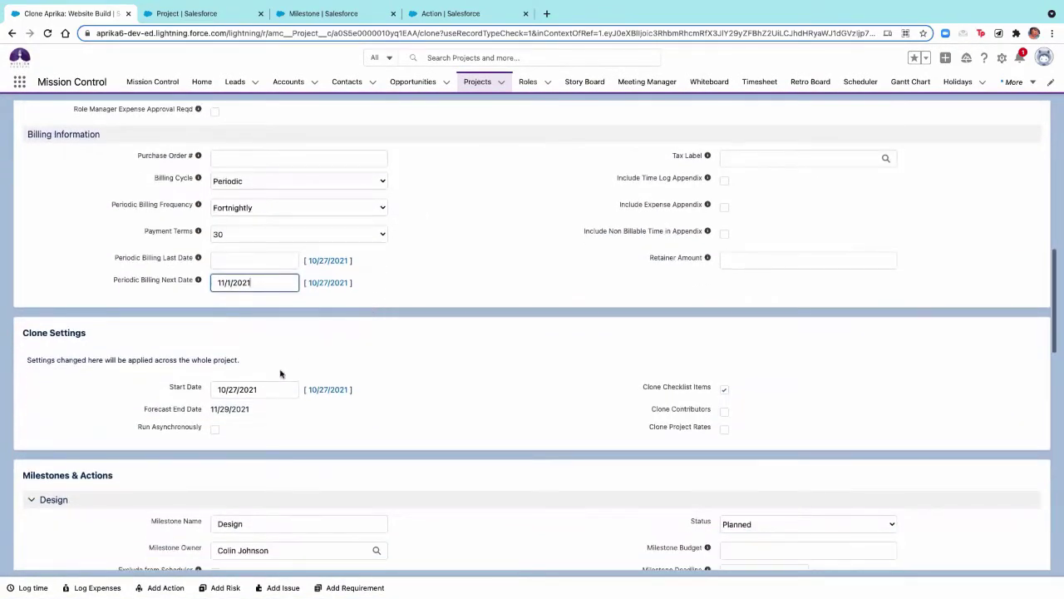
pyautogui.click(268, 388)
pyautogui.click(240, 491)
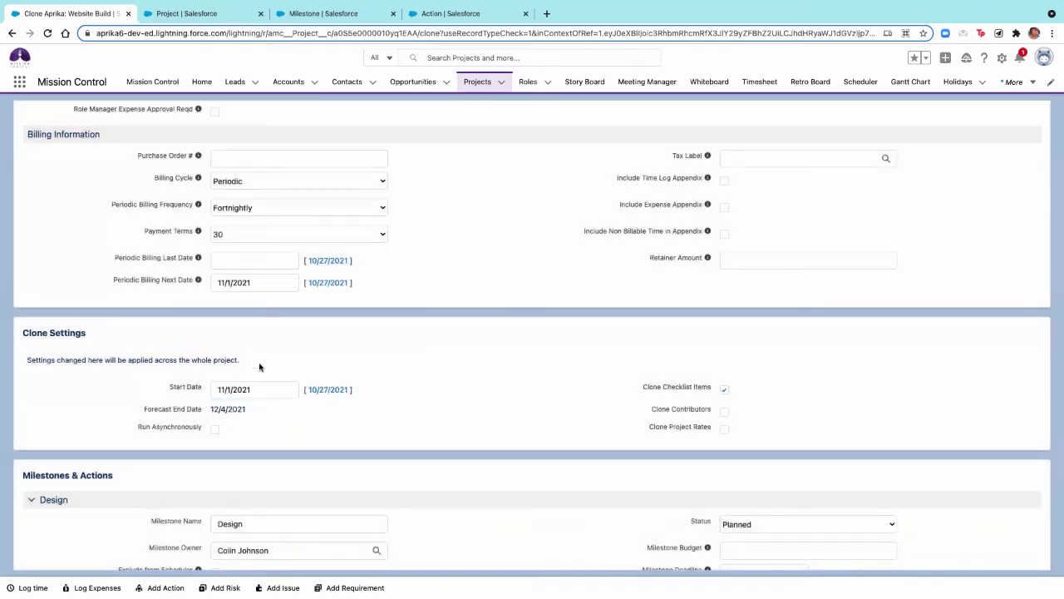
pyautogui.click(253, 283)
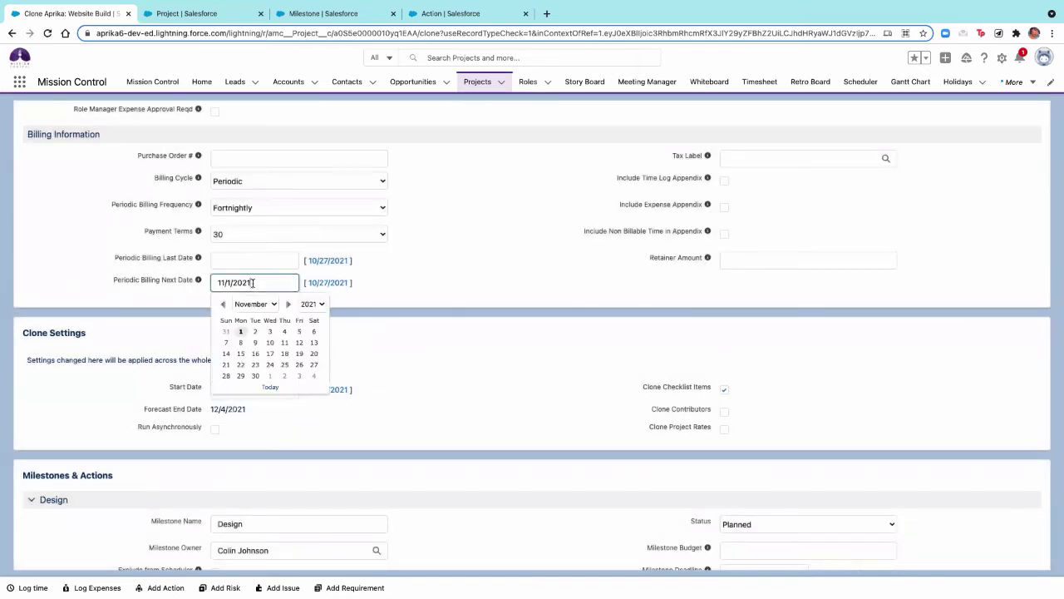
pyautogui.click(297, 332)
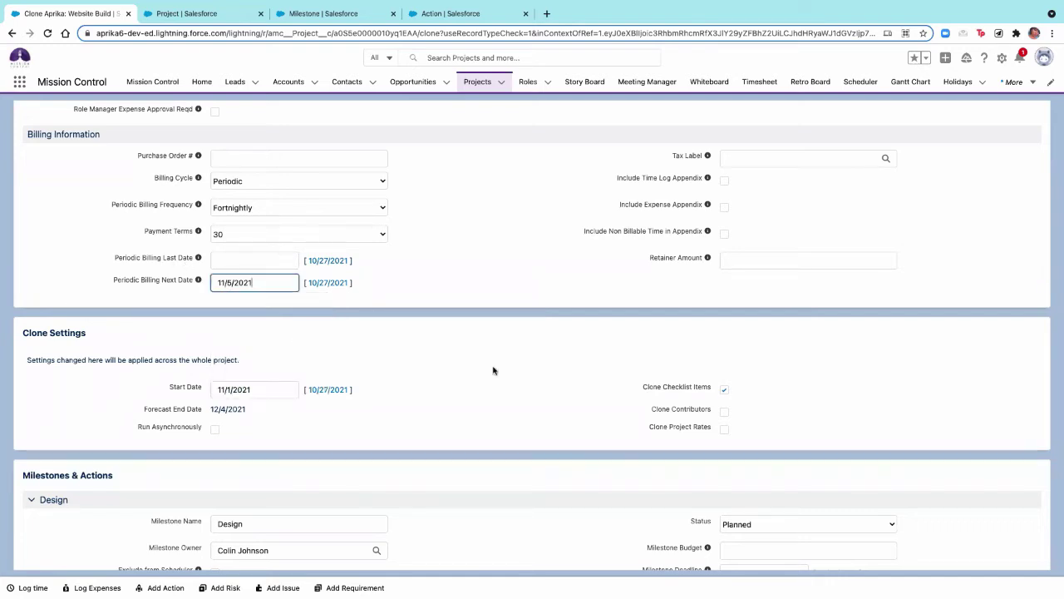
# Step: Enable Clone Contributors, review the Design, Deliver and Build milestones with their actions, and clone the project
pyautogui.scroll(-2, 632, 376)
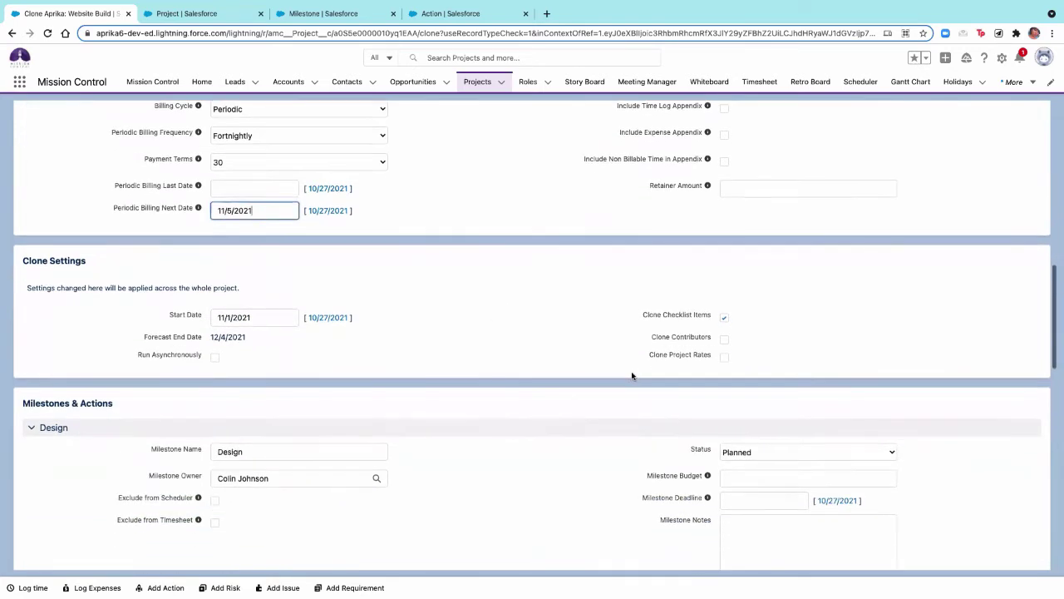
pyautogui.click(726, 343)
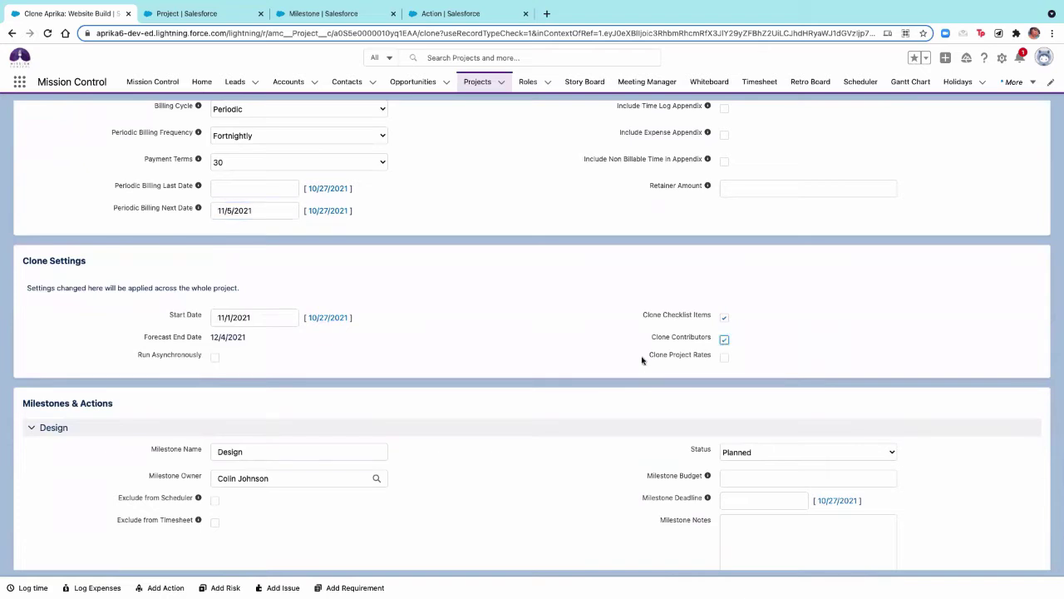
pyautogui.scroll(-1, 570, 354)
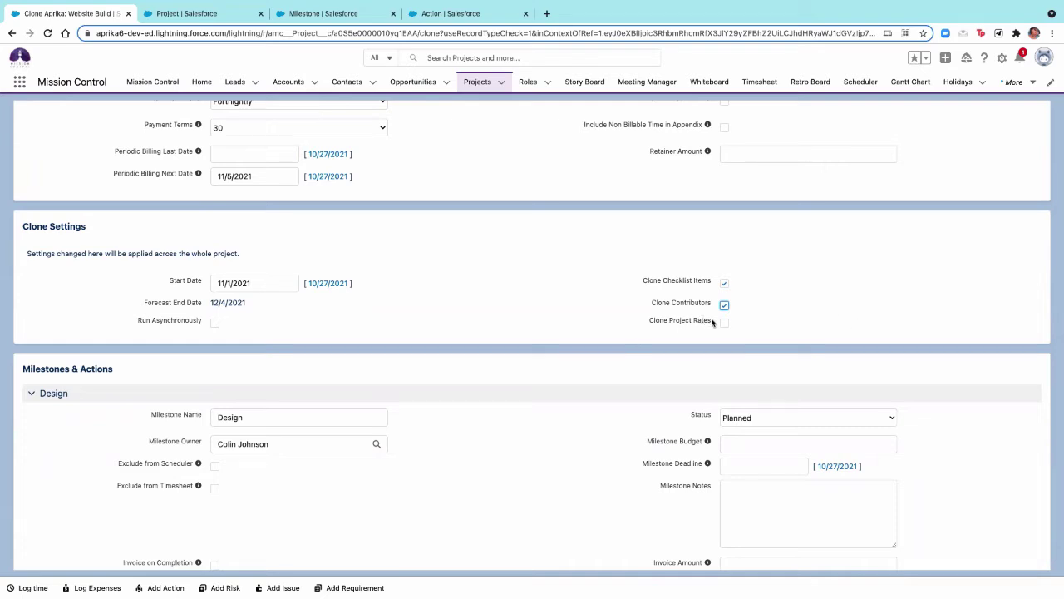
pyautogui.scroll(-3, 638, 376)
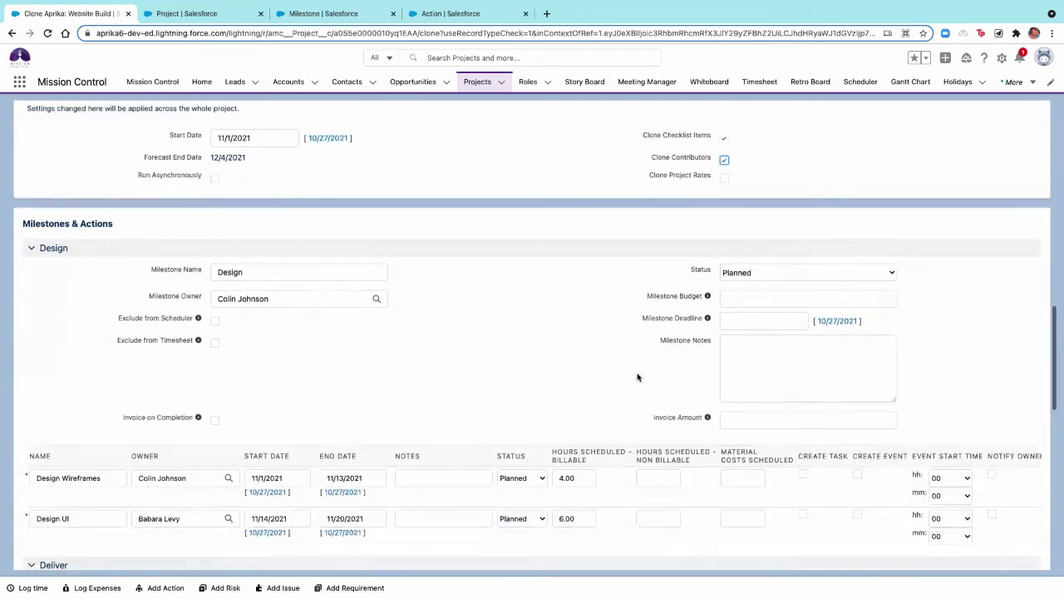
pyautogui.scroll(-2, 638, 377)
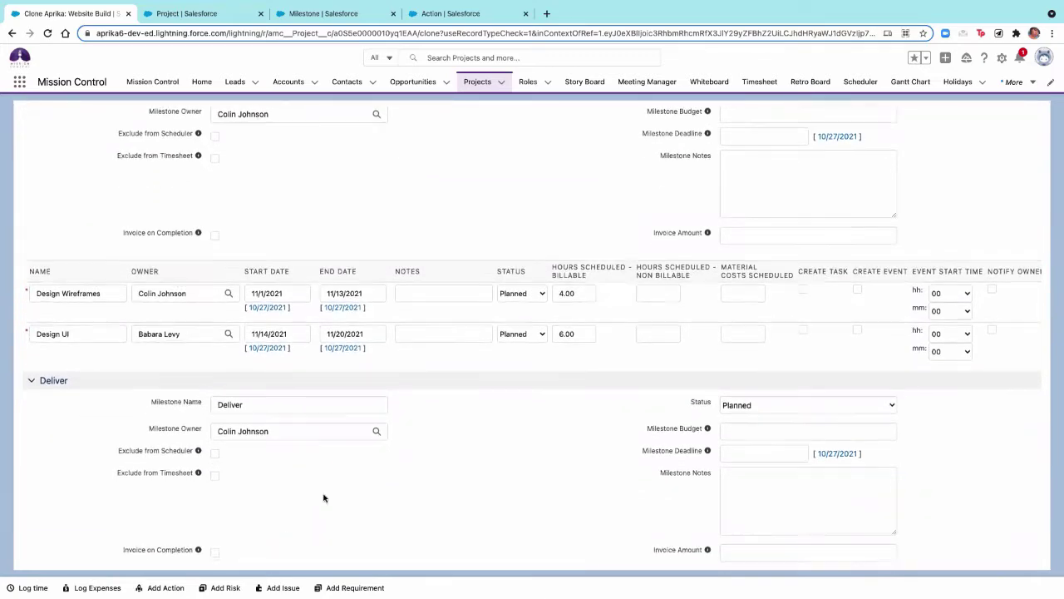
pyautogui.scroll(-4, 324, 497)
pyautogui.scroll(-4, 324, 498)
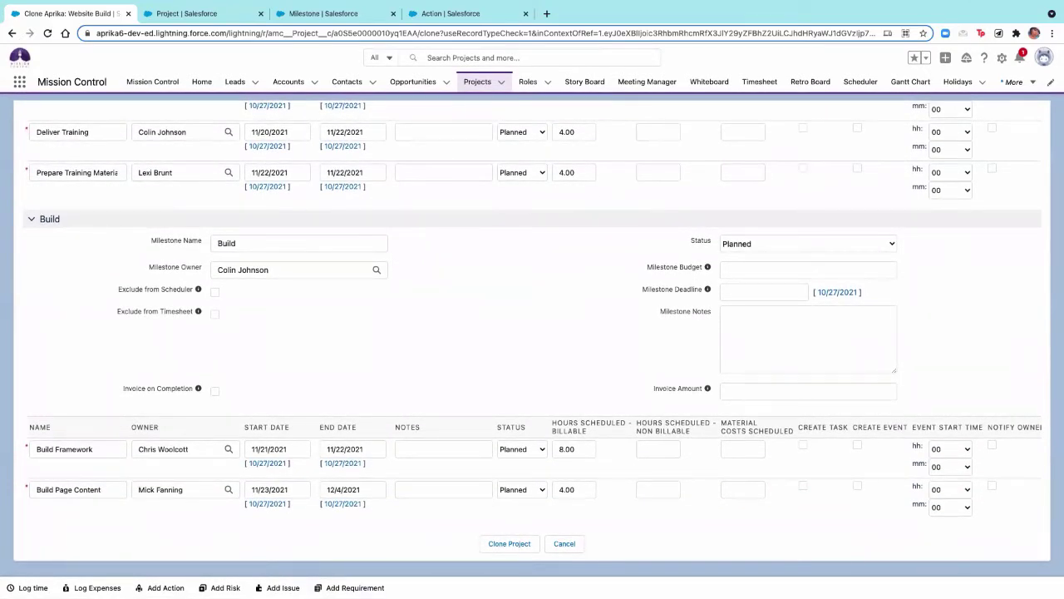
pyautogui.click(495, 546)
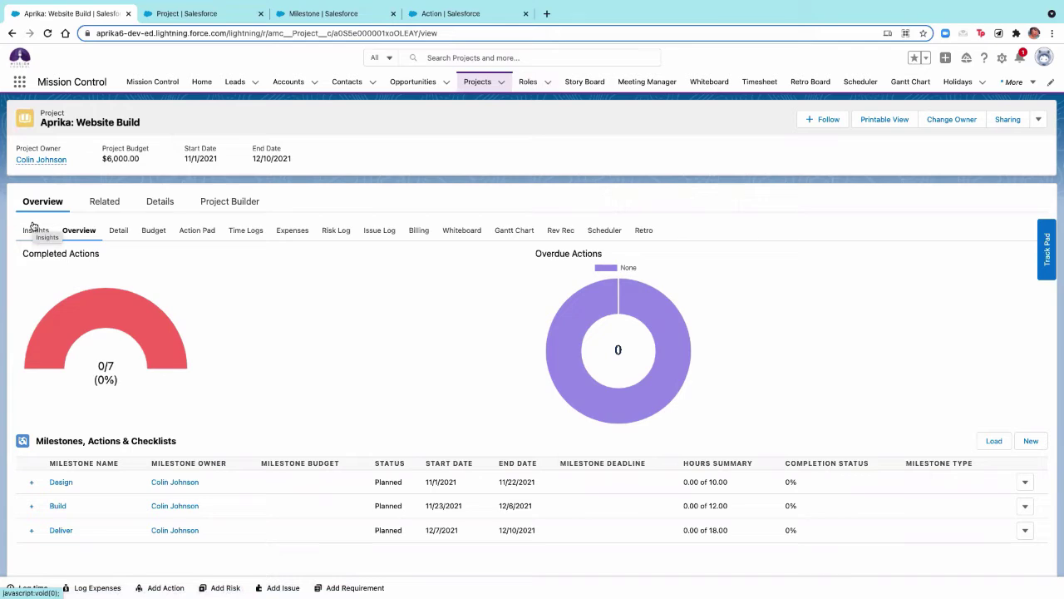
# Step: Switch to the Project object's Custom Clone Fields field set and view the available Contact and Opportunity fields
pyautogui.click(221, 14)
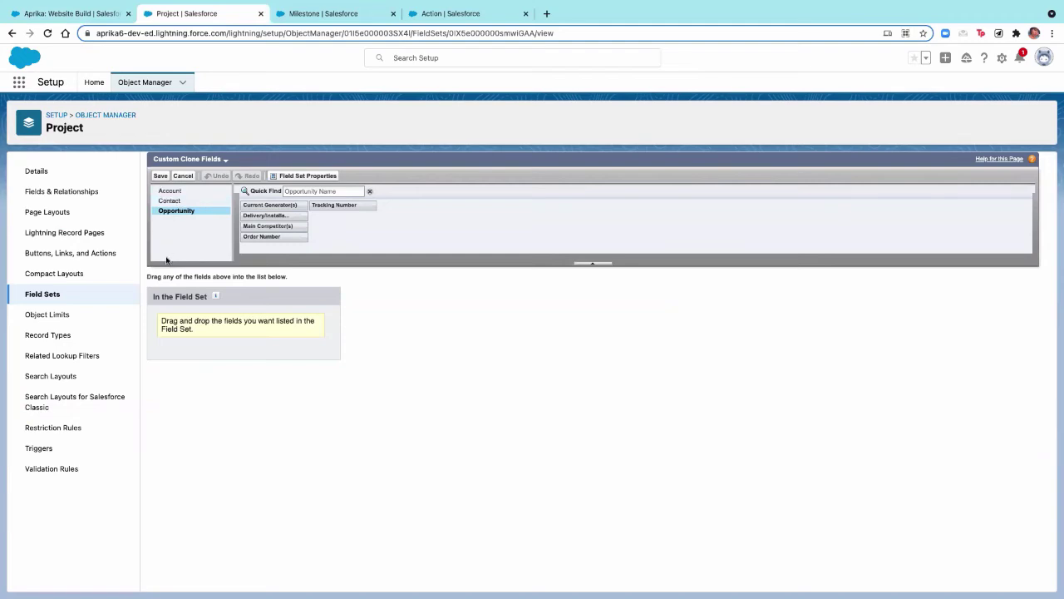
pyautogui.click(173, 202)
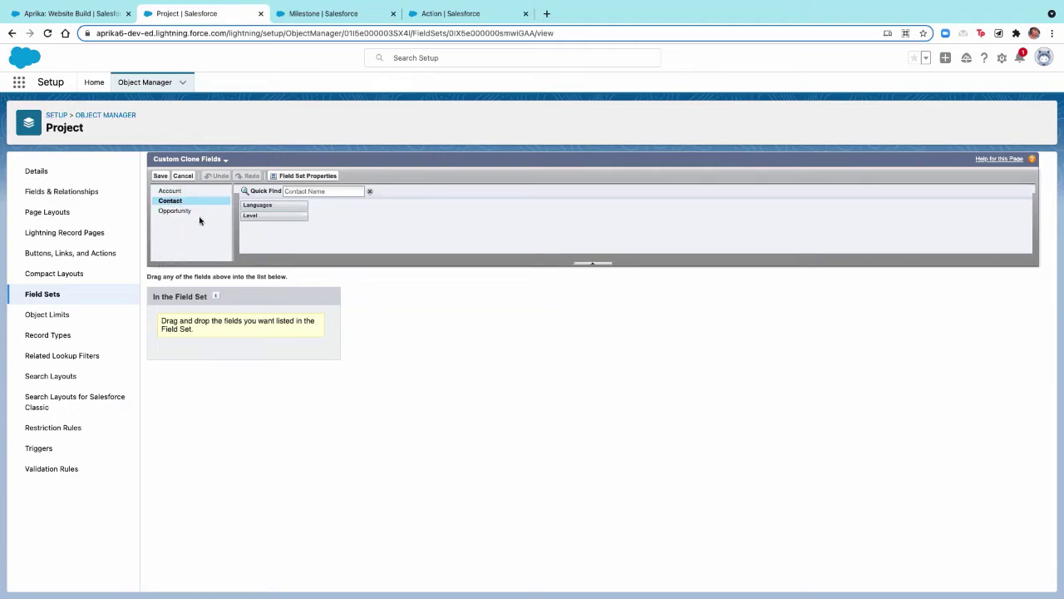
pyautogui.click(193, 210)
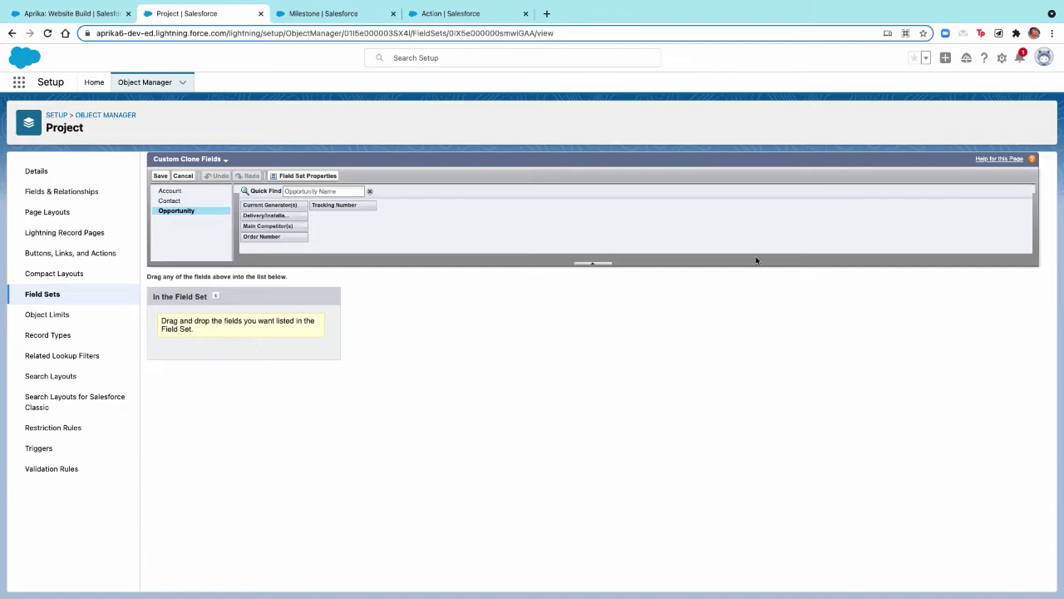
# Step: Open Salesforce Setup in a new browser tab, search Object Manager for "proje", and open the Project object
pyautogui.click(1002, 57)
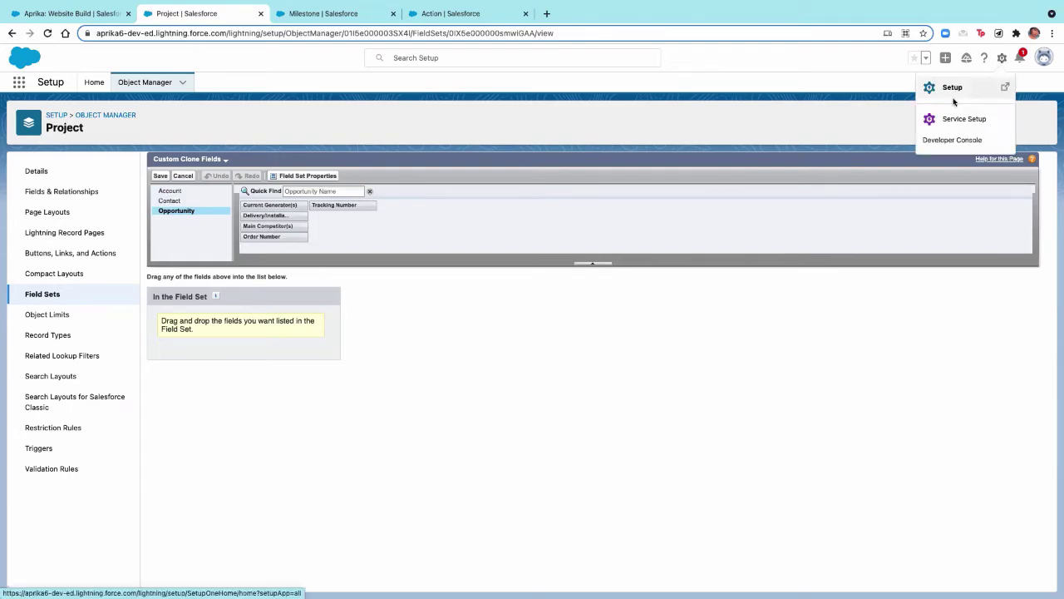
pyautogui.click(955, 91)
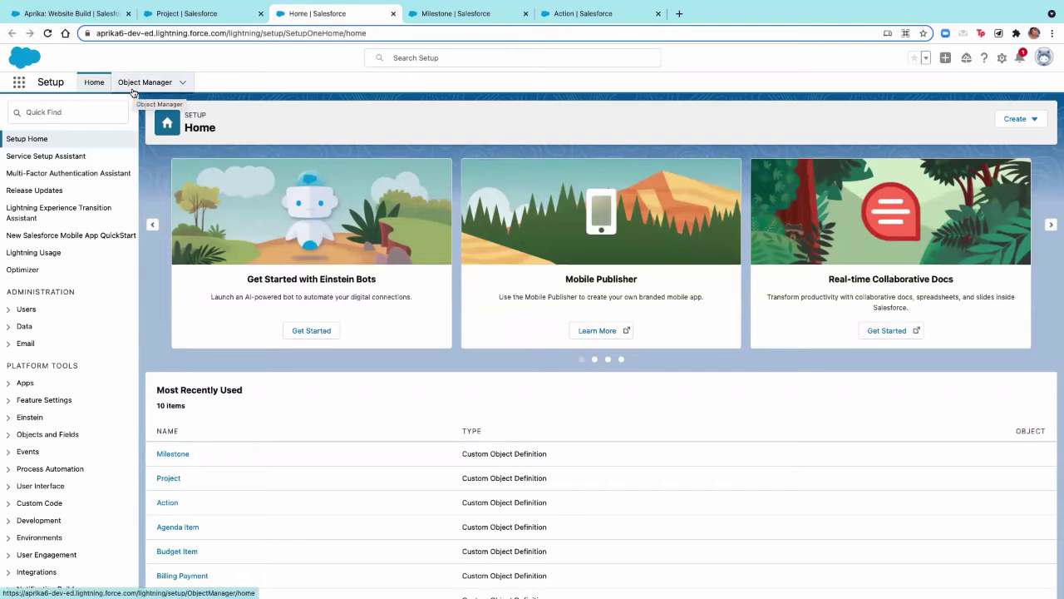
pyautogui.click(145, 85)
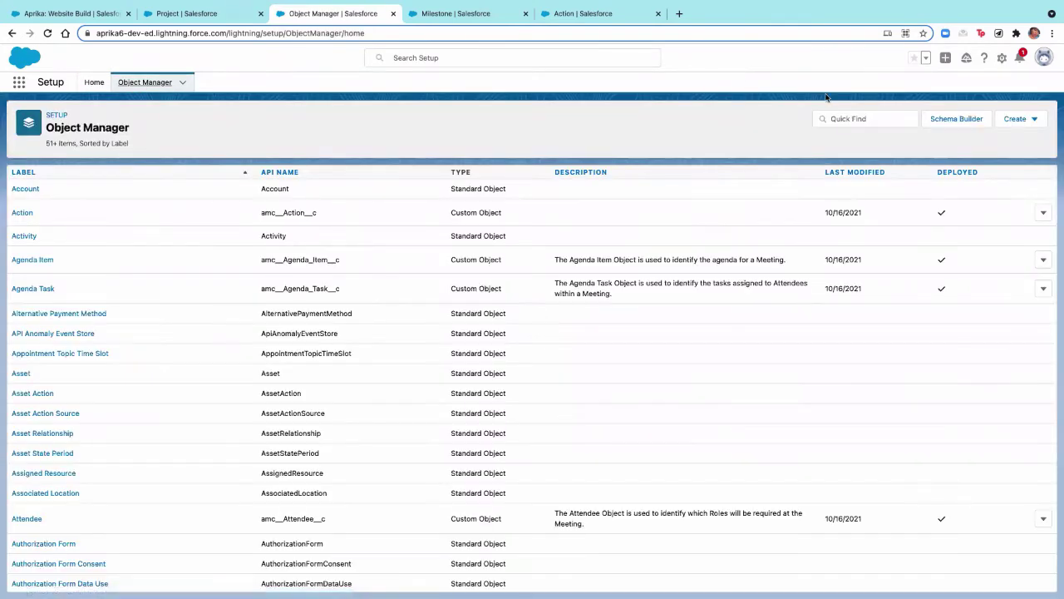
pyautogui.click(858, 115)
pyautogui.write('pr')
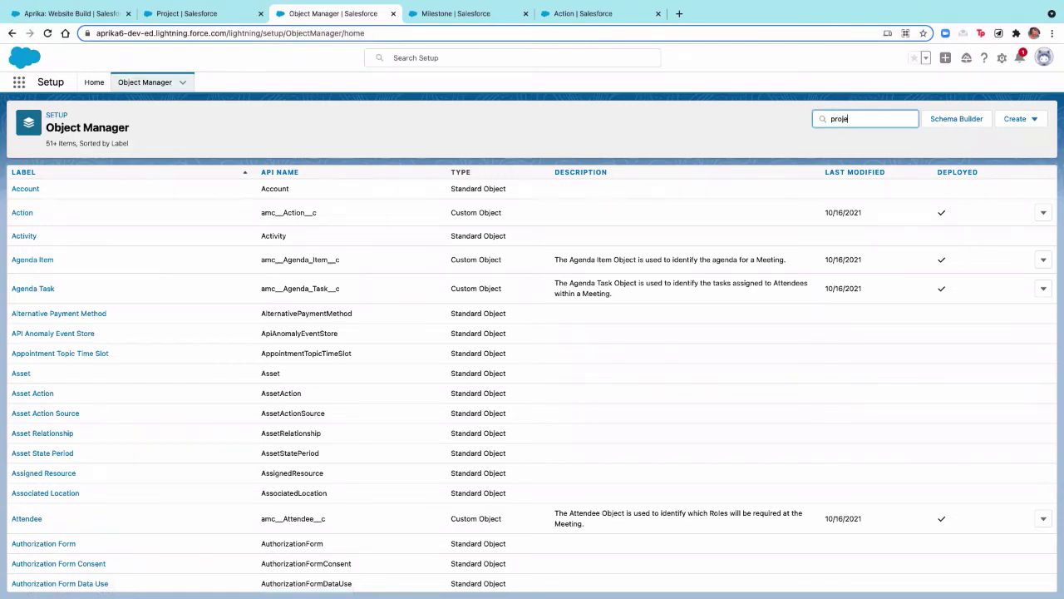
pyautogui.write('oje')
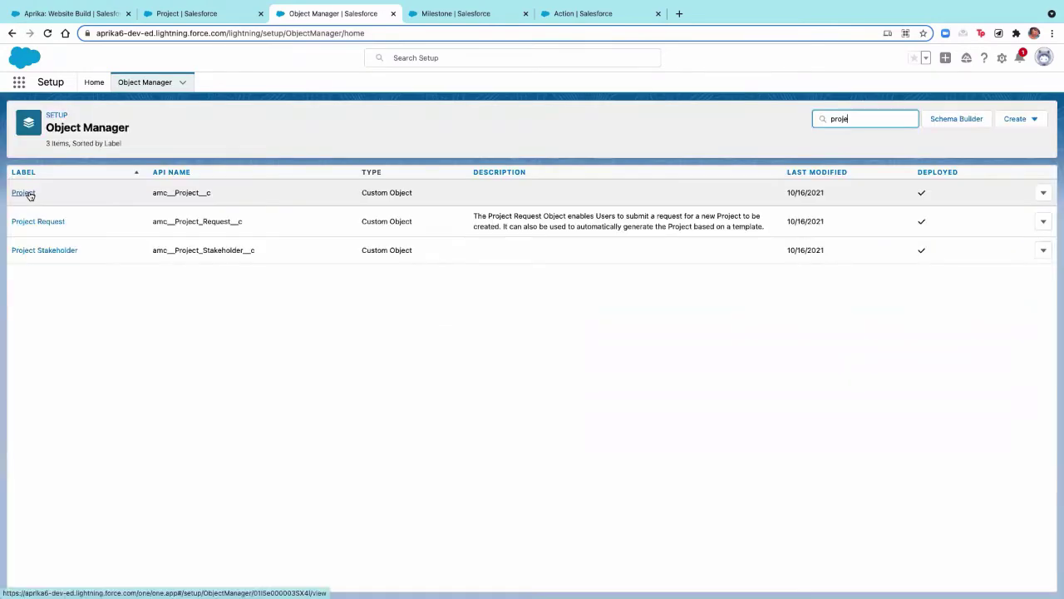
pyautogui.click(37, 196)
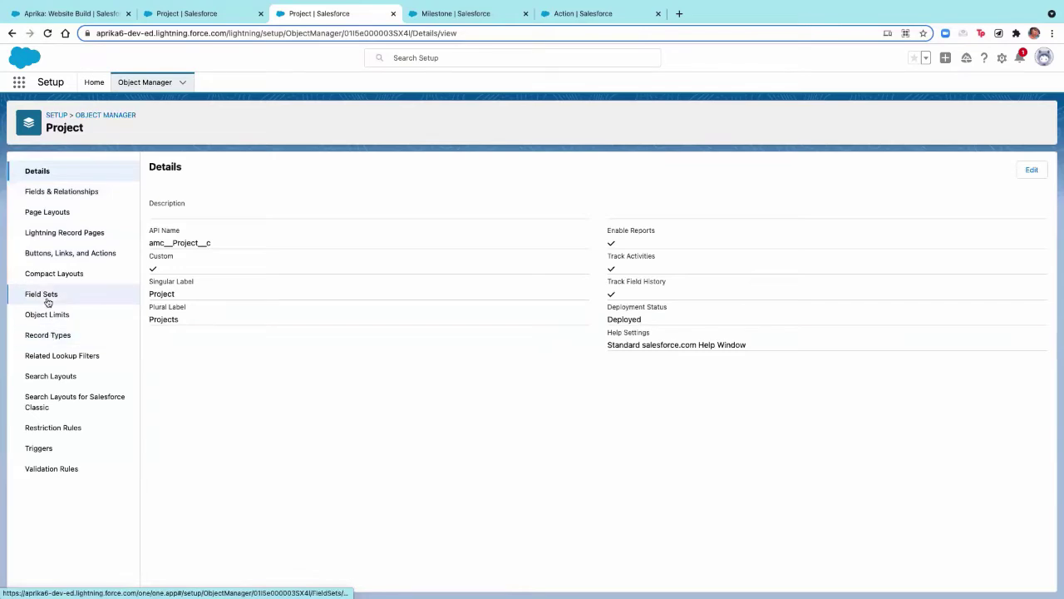
# Step: Open the Project object's Custom Clone Fields field set and look through its Contact and Opportunity fields
pyautogui.click(47, 302)
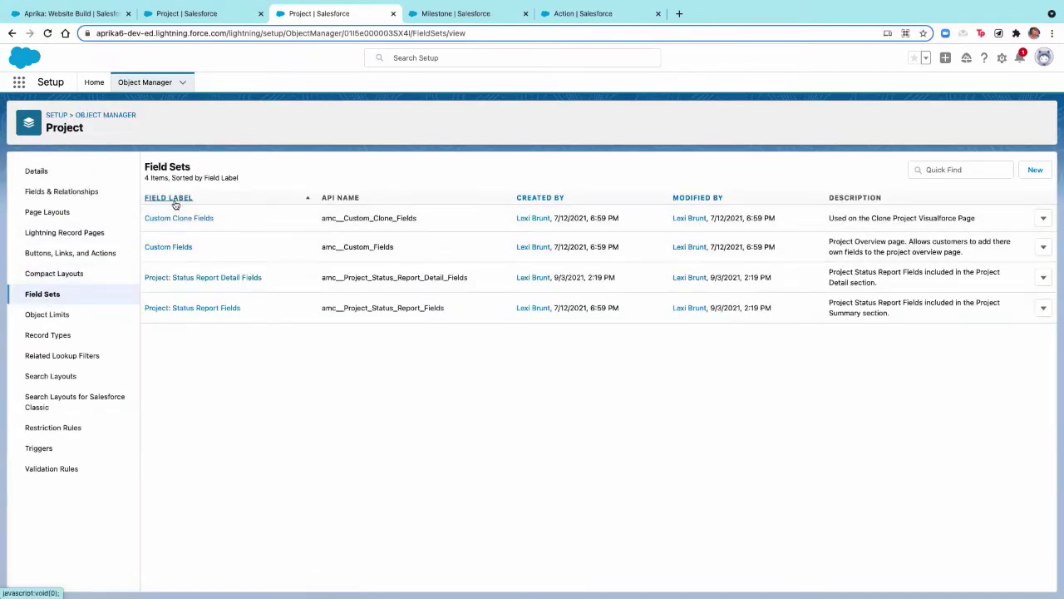
pyautogui.click(172, 220)
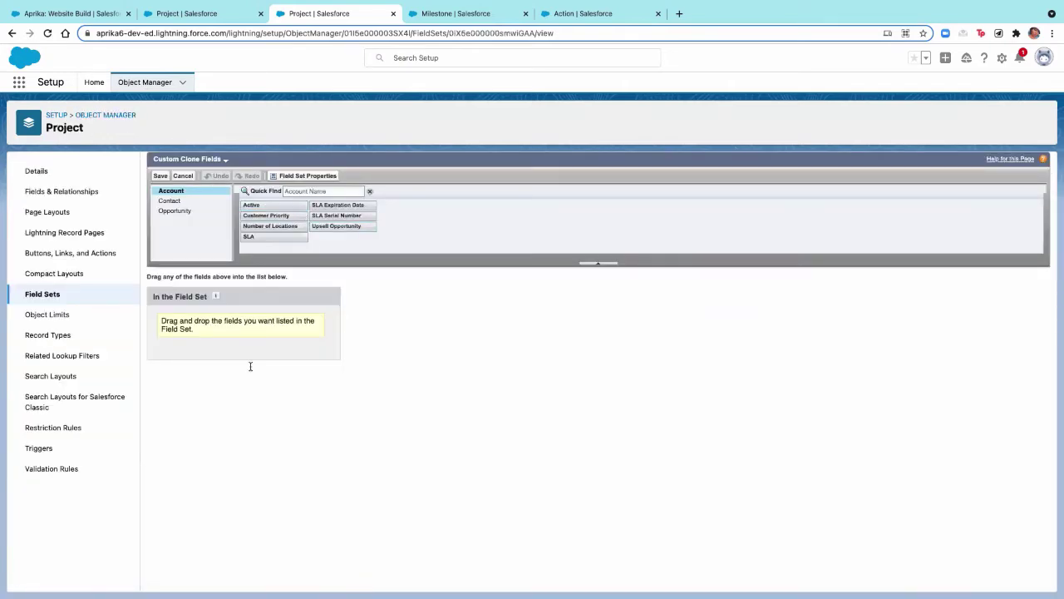
pyautogui.click(176, 201)
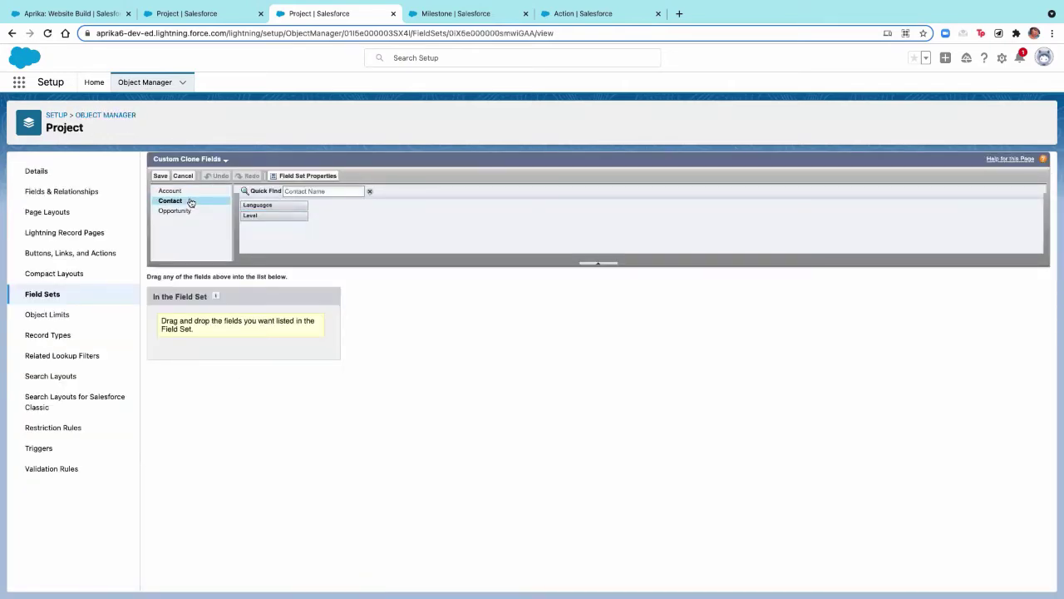
pyautogui.click(184, 212)
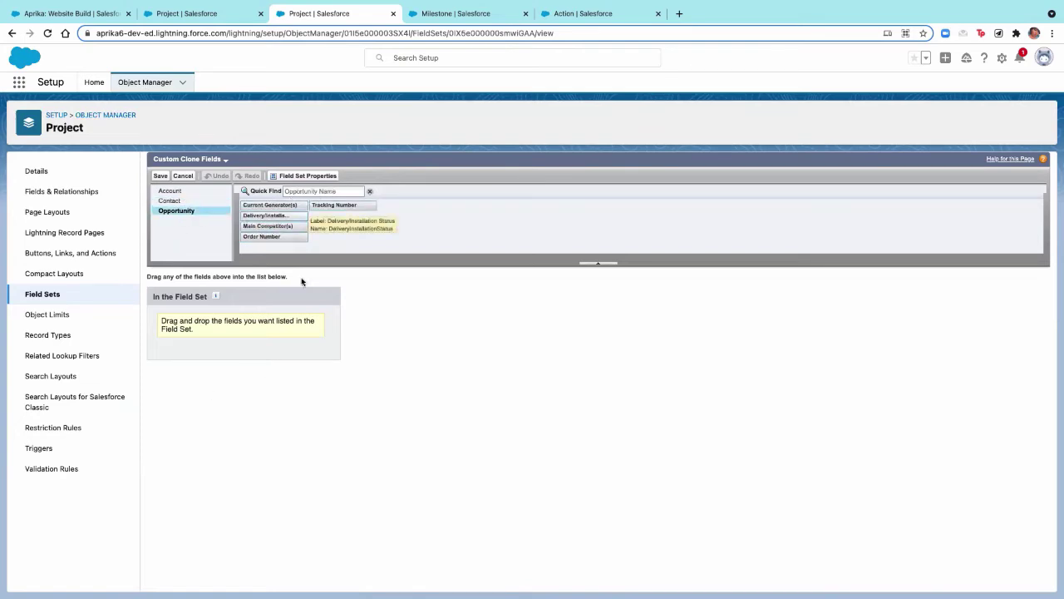
# Step: Return to the Aprika: Website Build project, open its Design milestone, and start cloning that milestone
pyautogui.moveTo(158, 2)
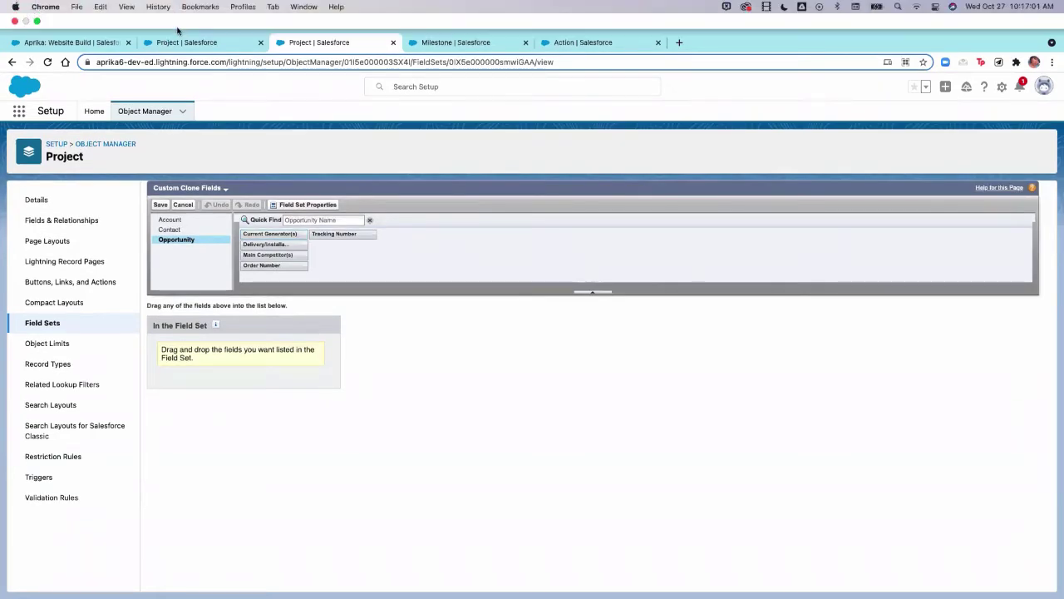
pyautogui.click(181, 43)
pyautogui.click(93, 42)
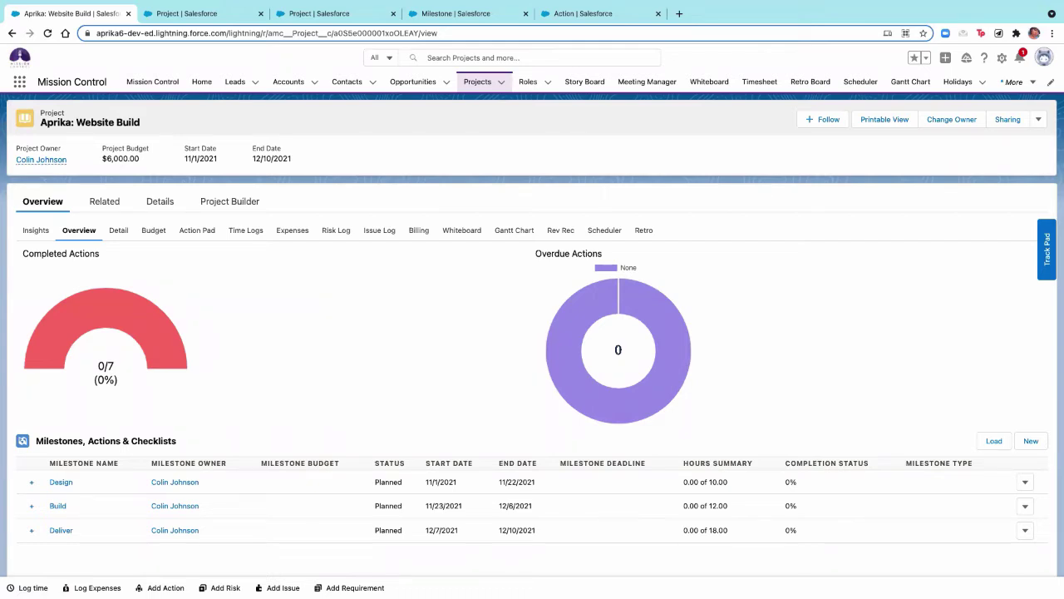
pyautogui.scroll(-1, 340, 369)
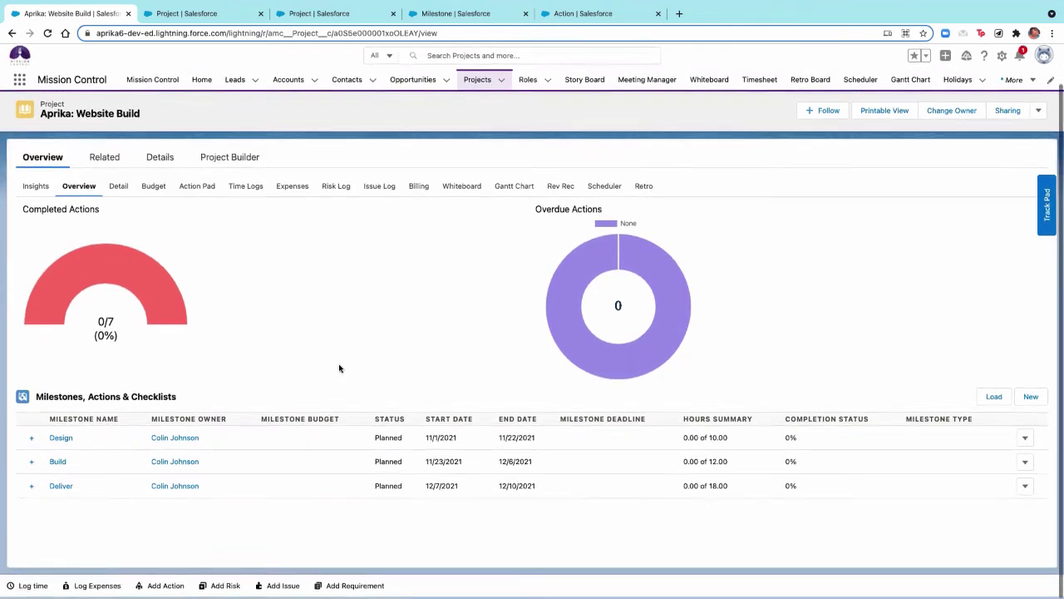
pyautogui.click(63, 441)
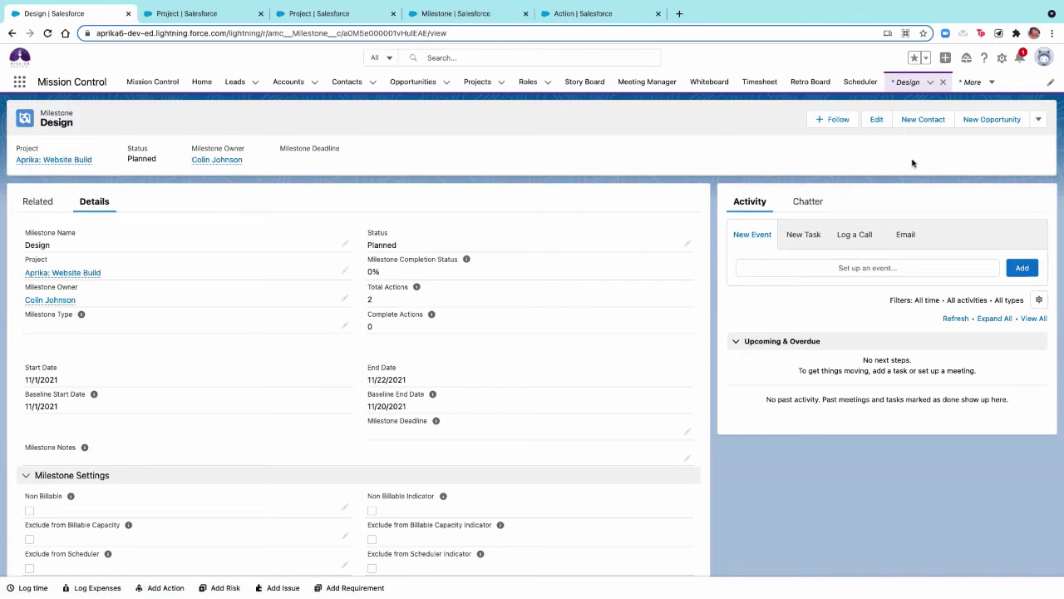
pyautogui.click(1038, 119)
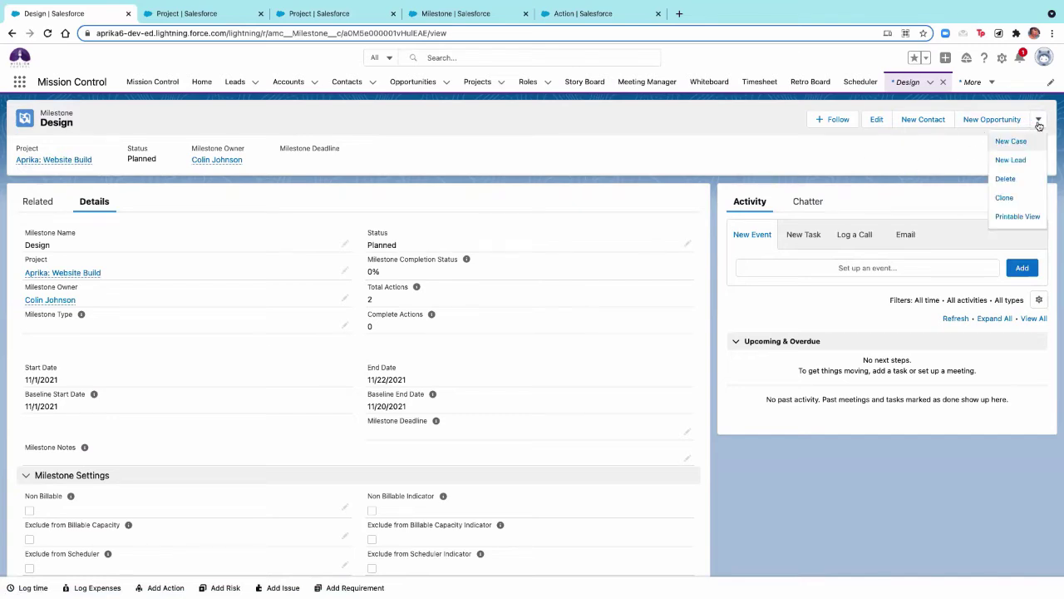
pyautogui.click(1017, 198)
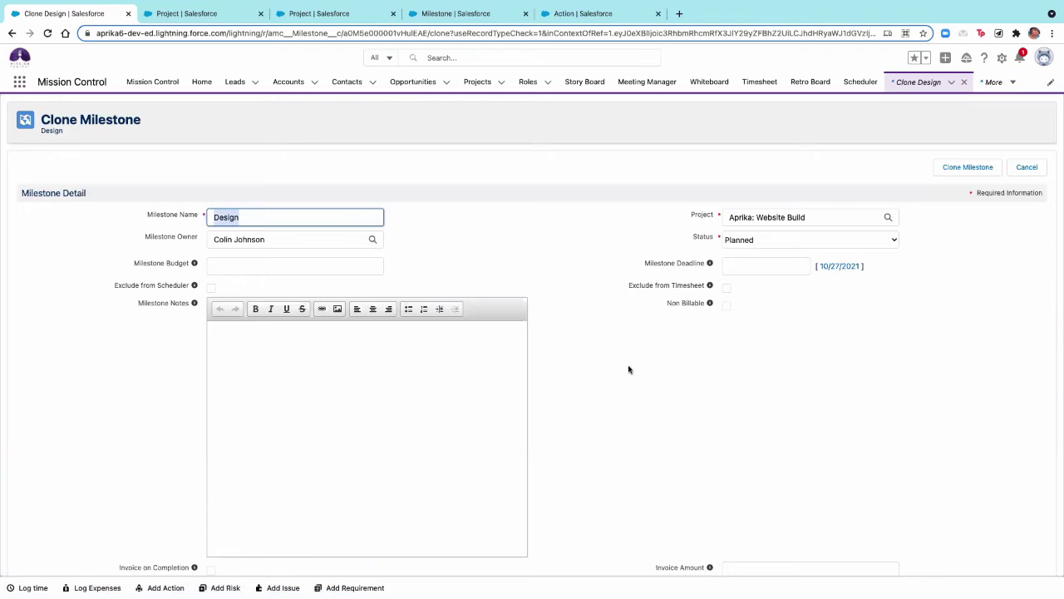
# Step: Name the cloned milestone Testing and review its detail fields and the Adjust Action Dates setting
pyautogui.write('Testin')
pyautogui.scroll(-1, 438, 269)
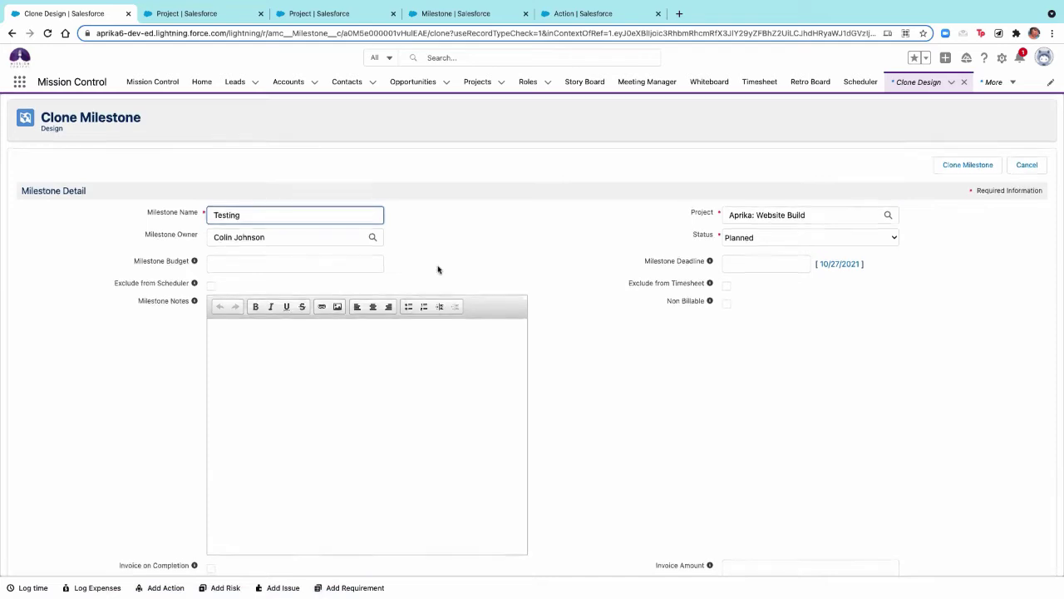
pyautogui.scroll(-2, 438, 269)
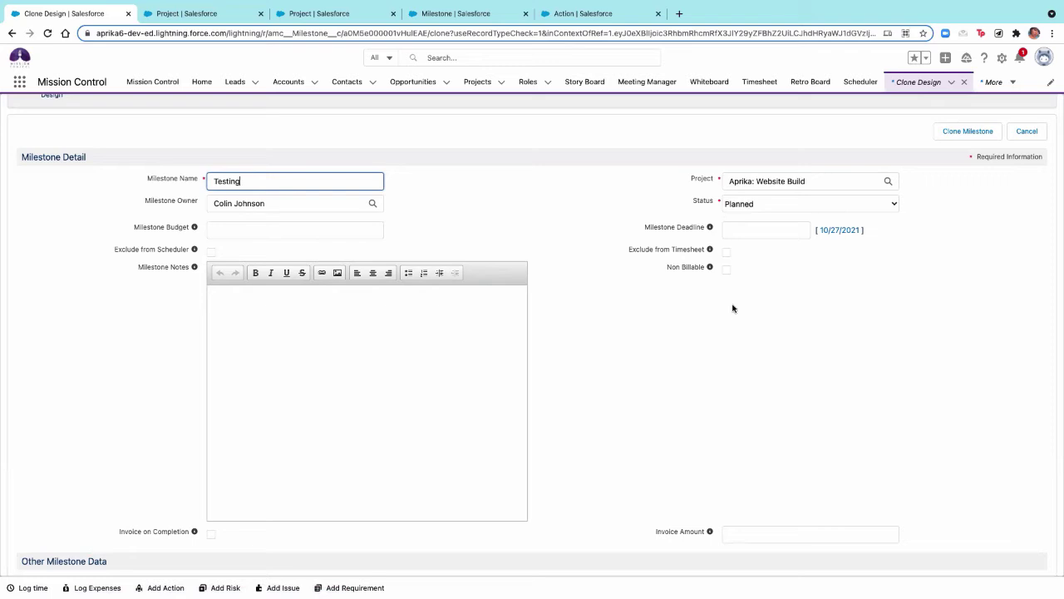
pyautogui.scroll(-1, 585, 453)
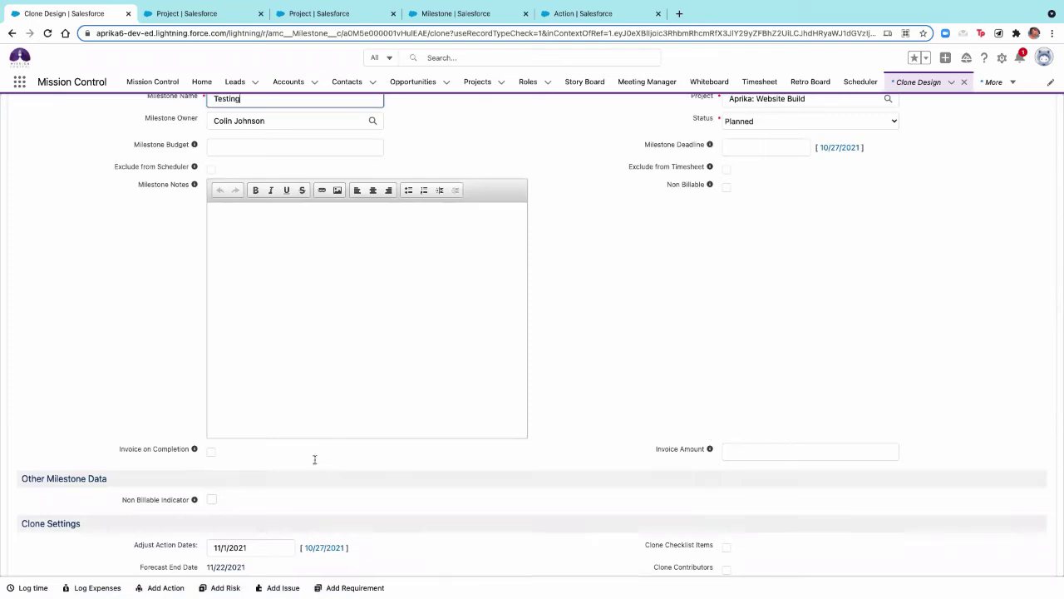
pyautogui.scroll(2, 601, 407)
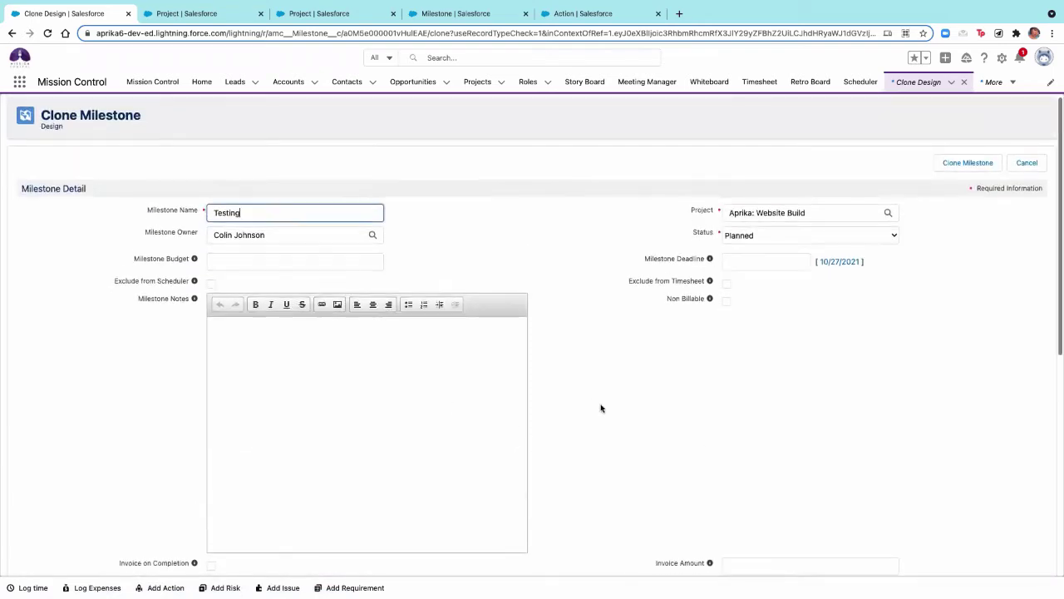
pyautogui.scroll(-2, 601, 408)
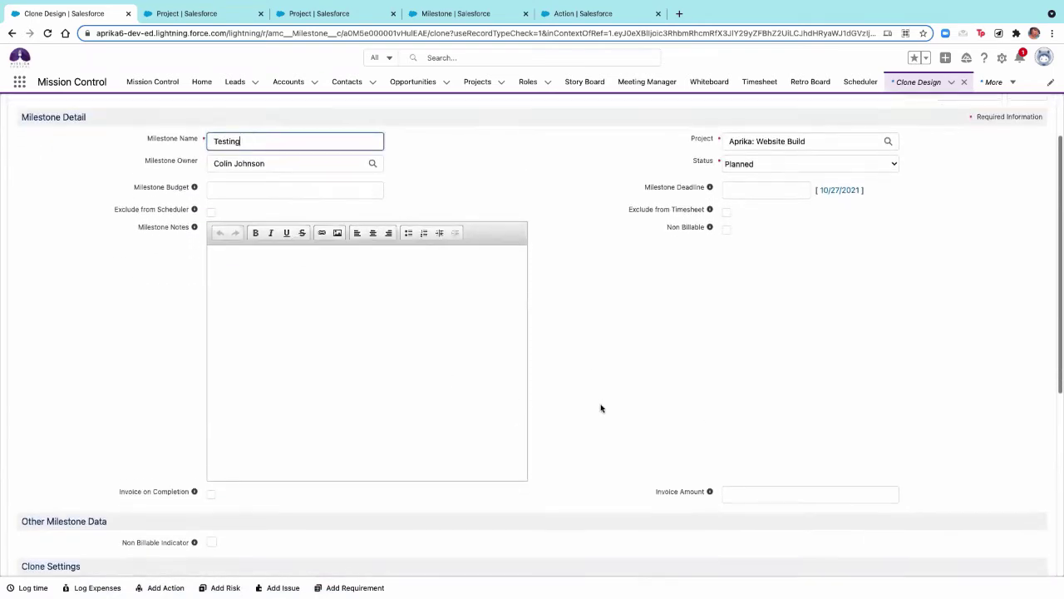
pyautogui.scroll(-4, 601, 407)
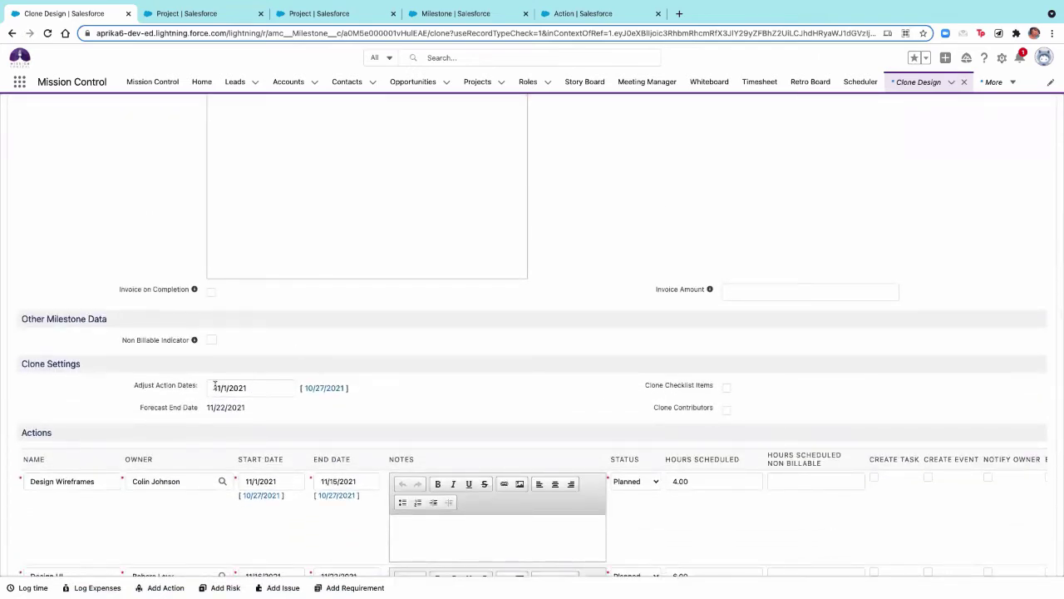
pyautogui.moveTo(214, 386); pyautogui.dragTo(263, 386)
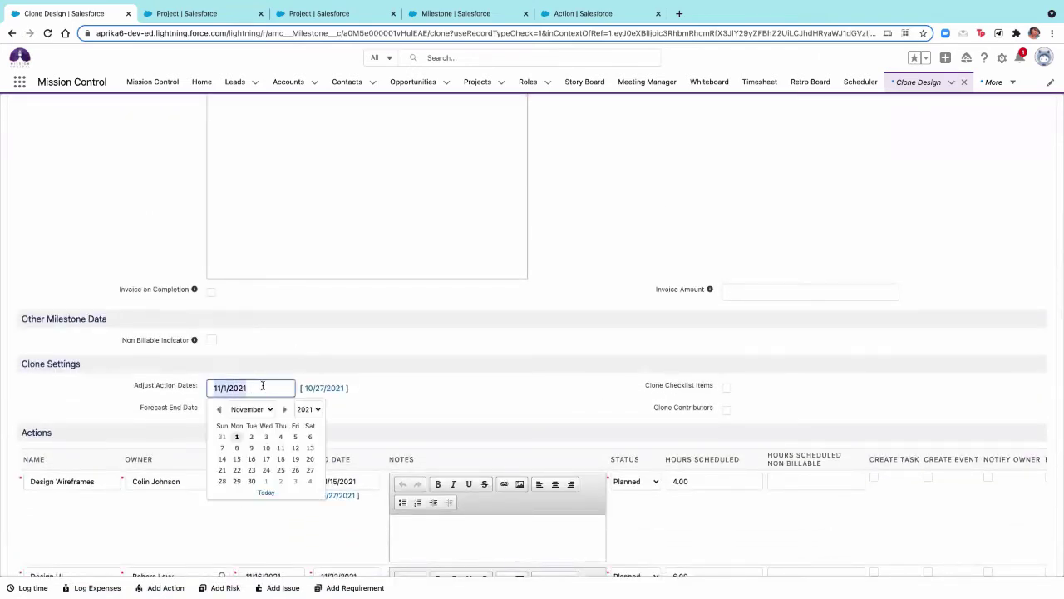
pyautogui.click(435, 383)
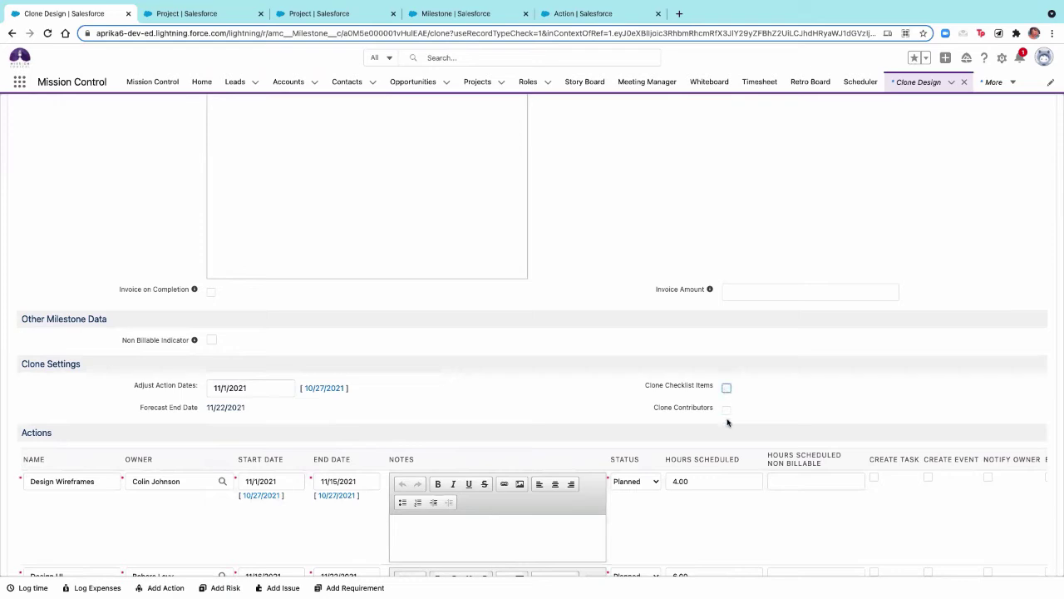
# Step: Enable Clone Checklist Items and Clone Contributors, check the listed design actions, and clone the milestone
pyautogui.click(727, 388)
pyautogui.click(726, 408)
pyautogui.scroll(-1, 530, 399)
pyautogui.scroll(-3, 528, 395)
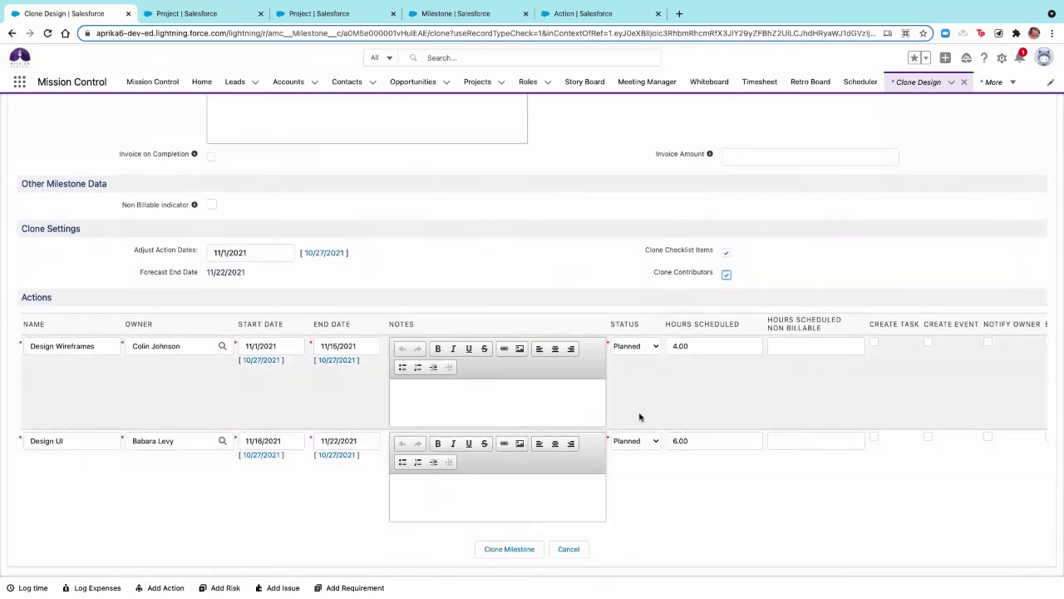
pyautogui.scroll(1, 704, 423)
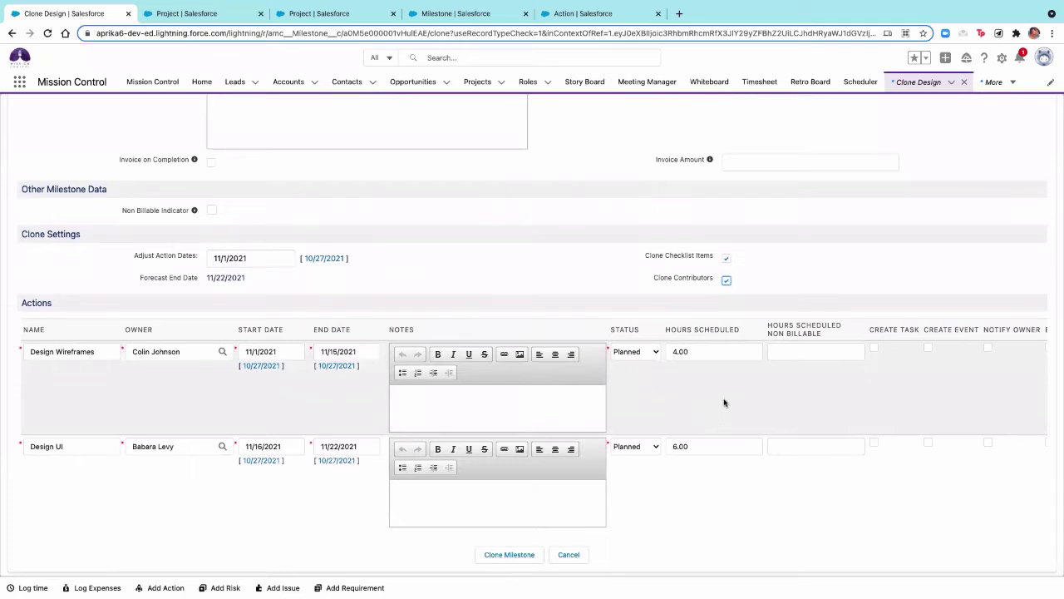
pyautogui.scroll(-1, 667, 438)
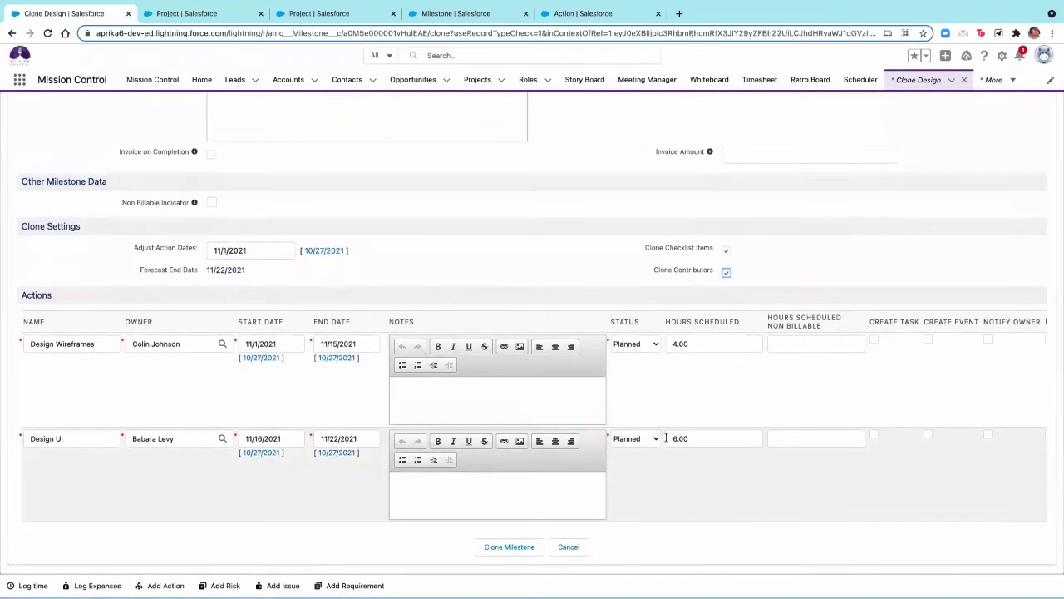
pyautogui.click(516, 552)
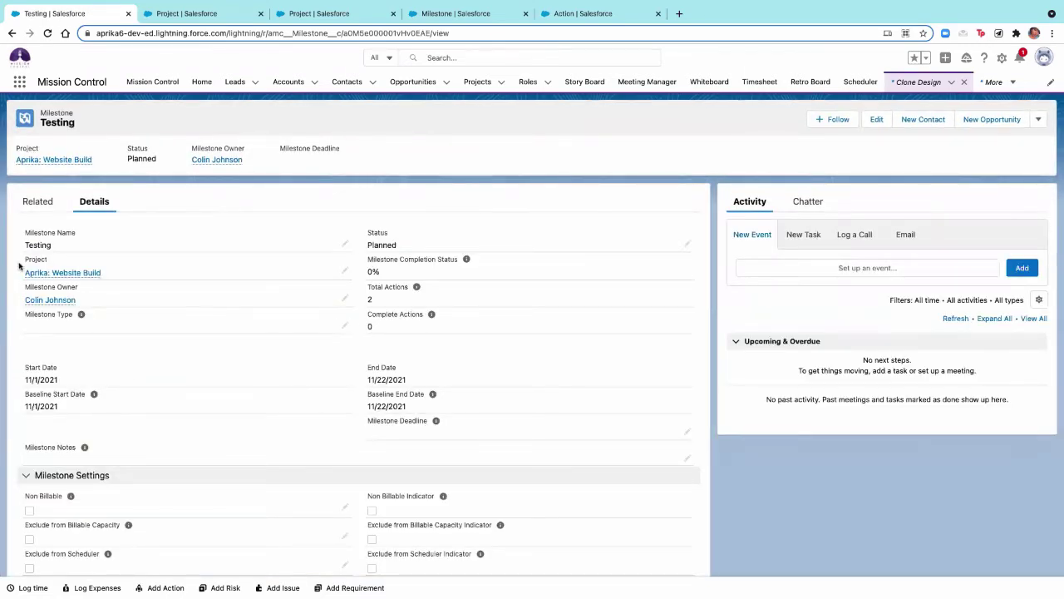
# Step: Review the Testing milestone's details, including its settings, hours, material costs and financial information
pyautogui.scroll(-3, 489, 445)
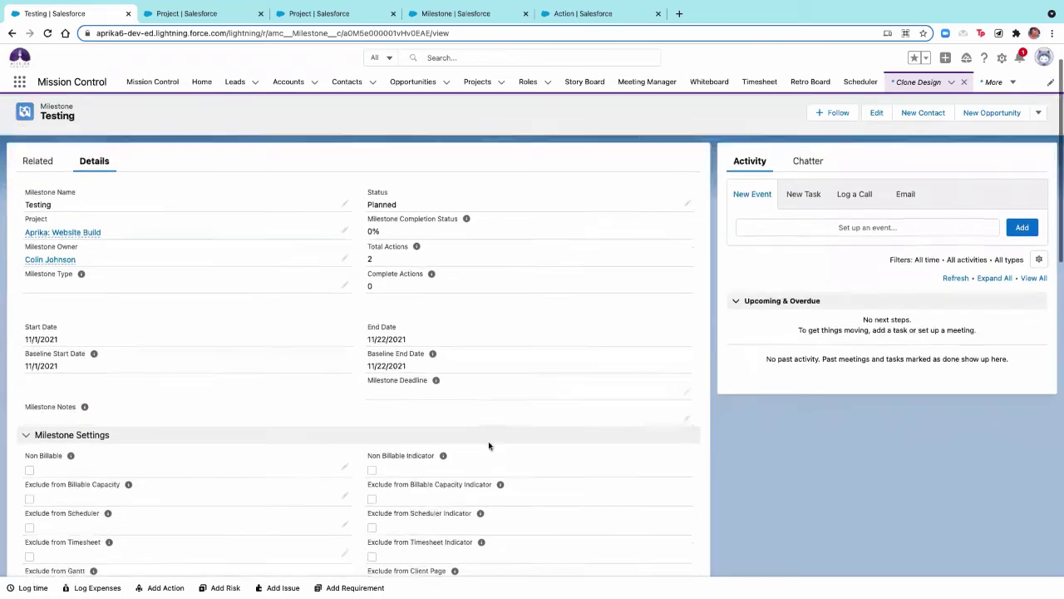
pyautogui.scroll(-3, 488, 447)
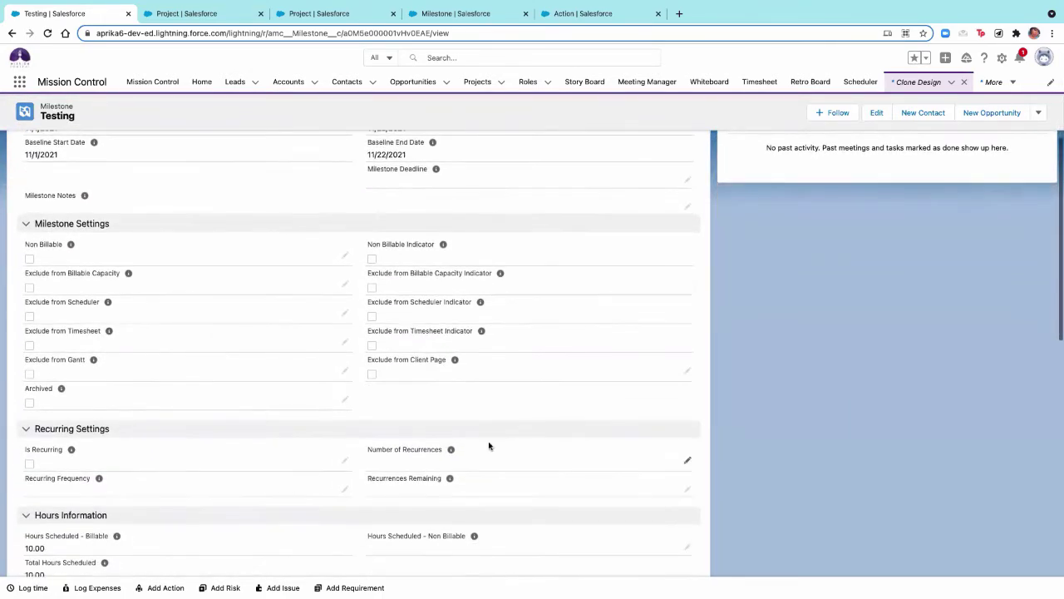
pyautogui.scroll(-4, 489, 446)
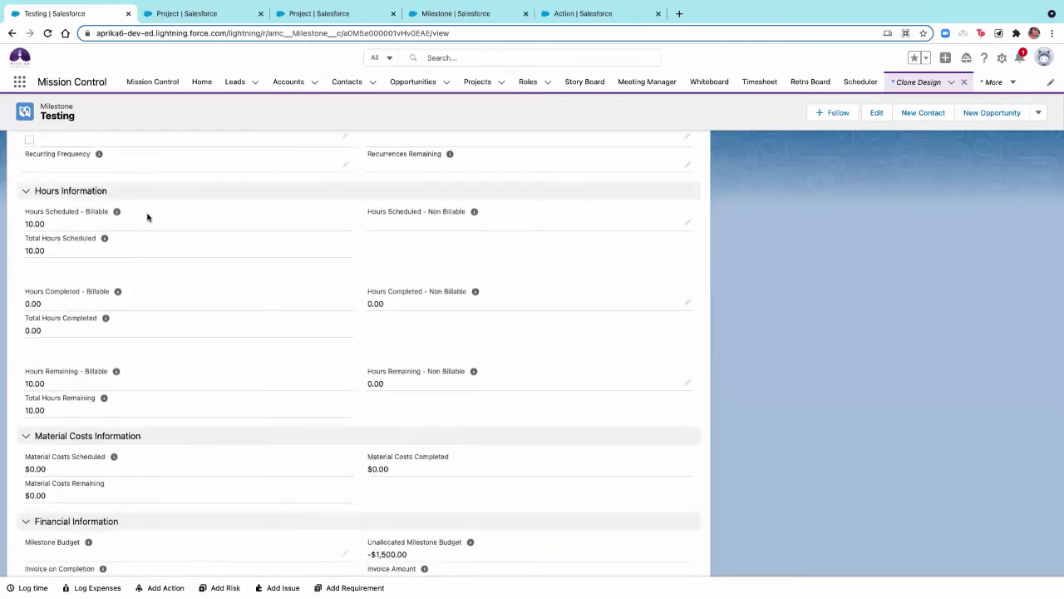
pyautogui.scroll(-2, 298, 236)
pyautogui.scroll(-4, 298, 236)
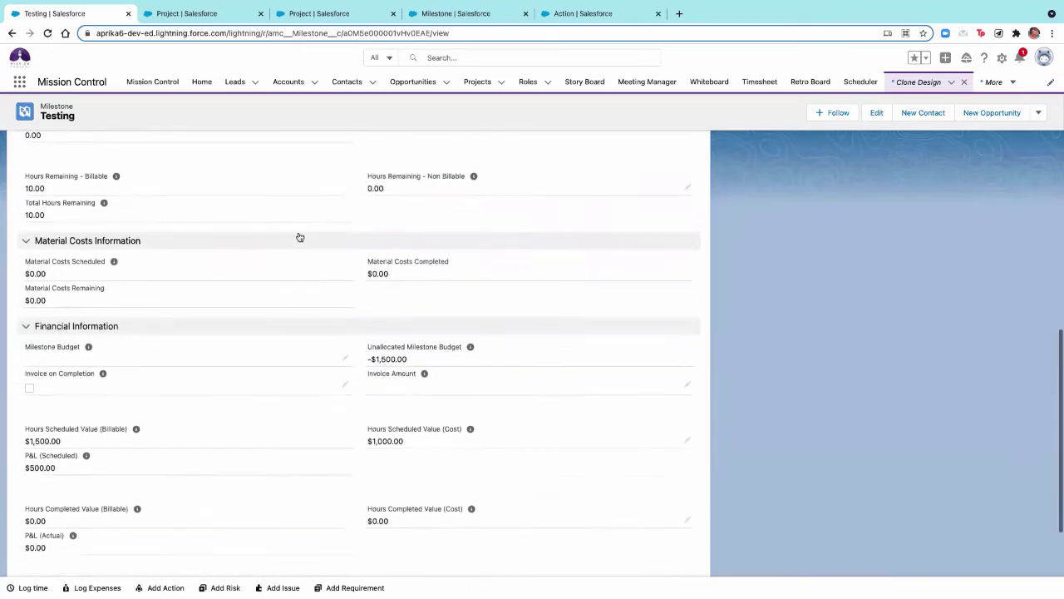
pyautogui.scroll(-1, 299, 237)
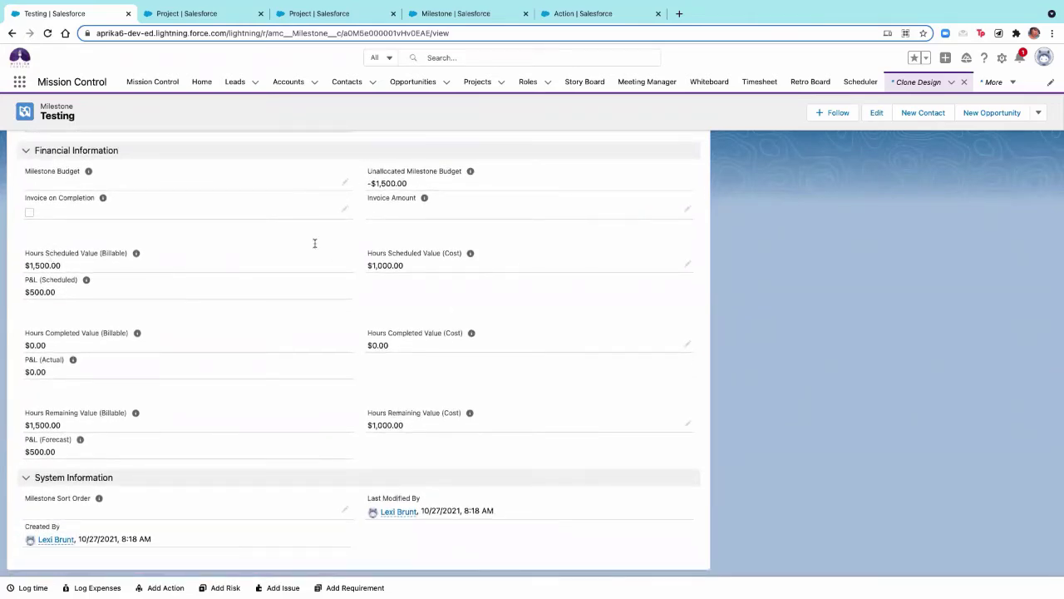
pyautogui.scroll(10, 233, 415)
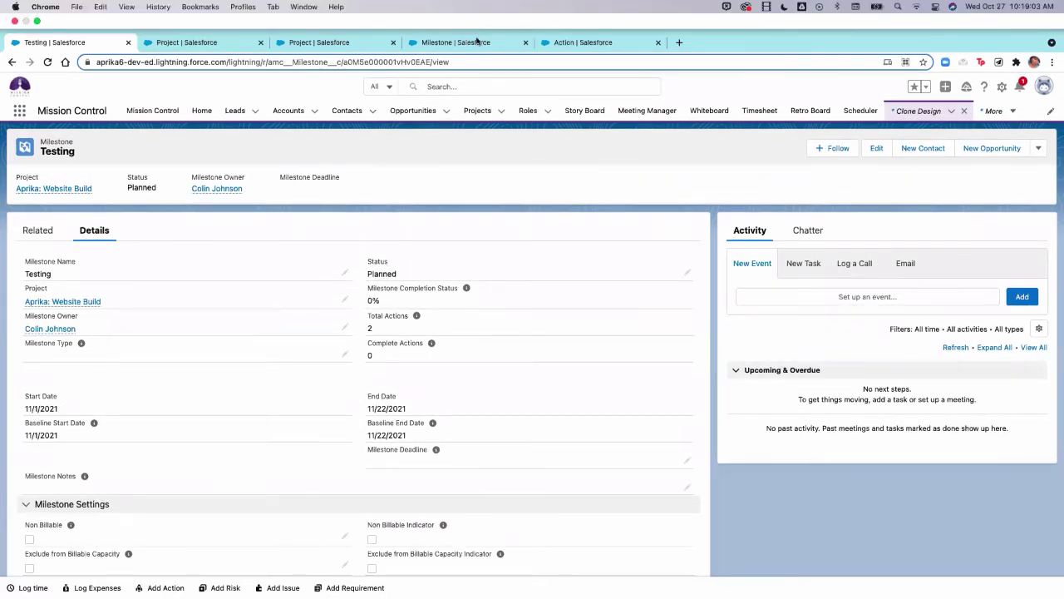
# Step: View the Milestone object's Custom Clone Fields field set, and return to the Testing milestone record
pyautogui.click(478, 40)
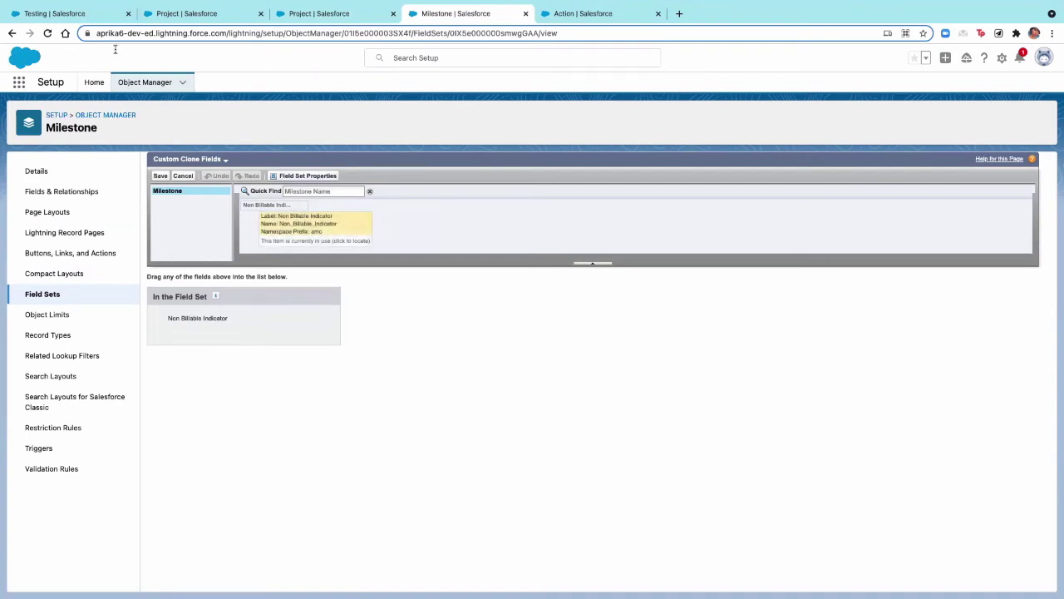
pyautogui.click(164, 16)
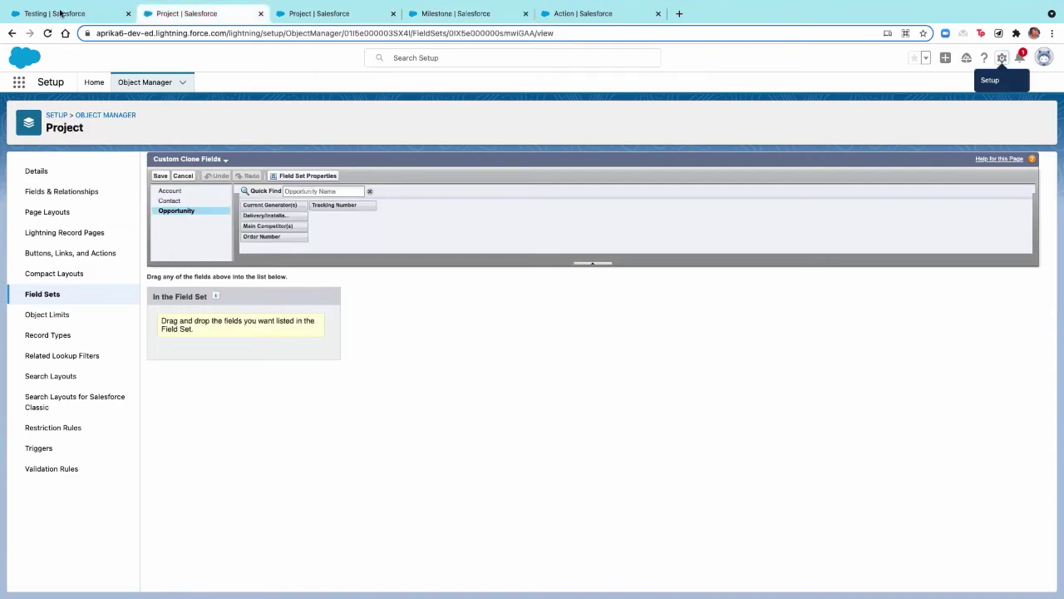
pyautogui.click(61, 15)
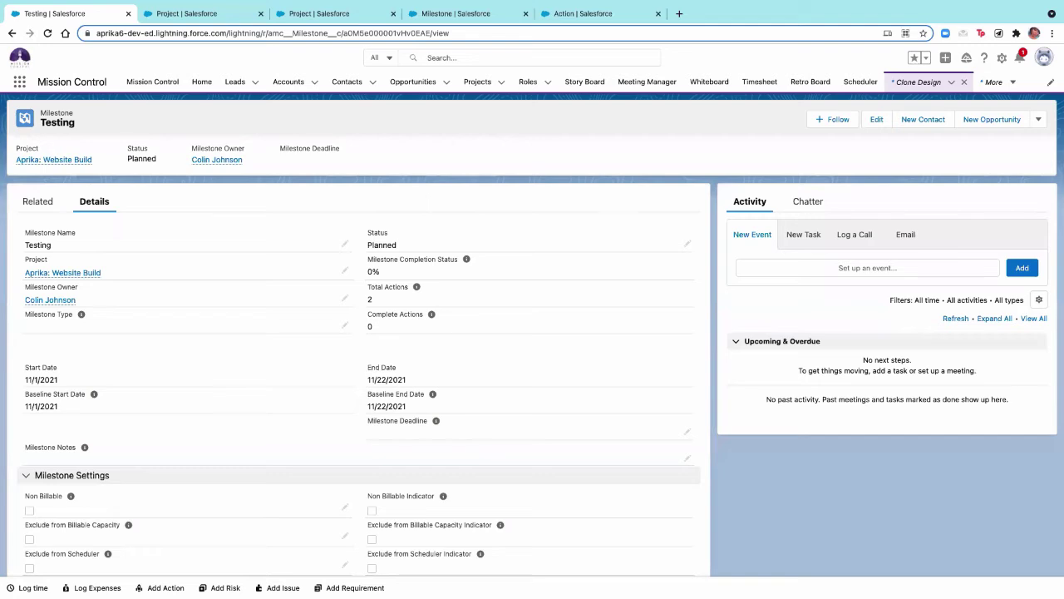
# Step: Start a new project named Mission Control Website Build and select its project owner from the roles
pyautogui.click(503, 83)
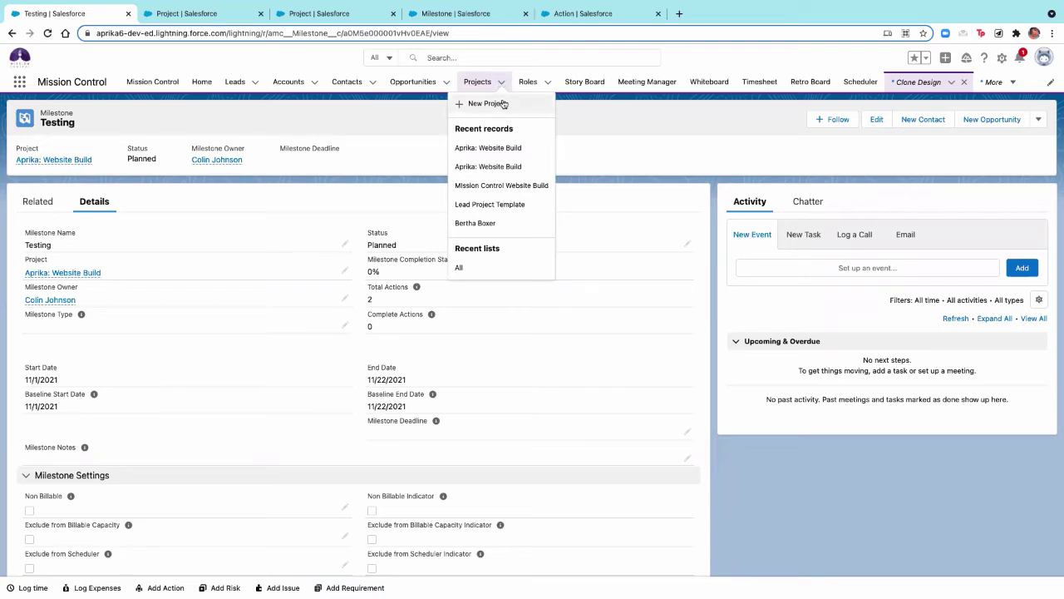
pyautogui.click(487, 103)
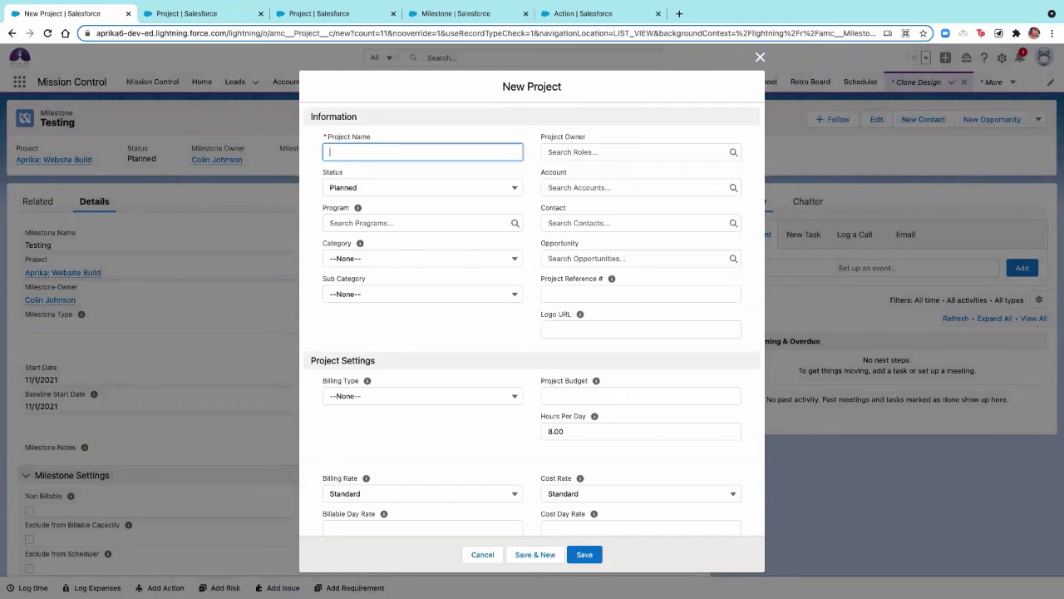
pyautogui.write('Mission Control Website Build')
pyautogui.click(626, 149)
pyautogui.click(601, 193)
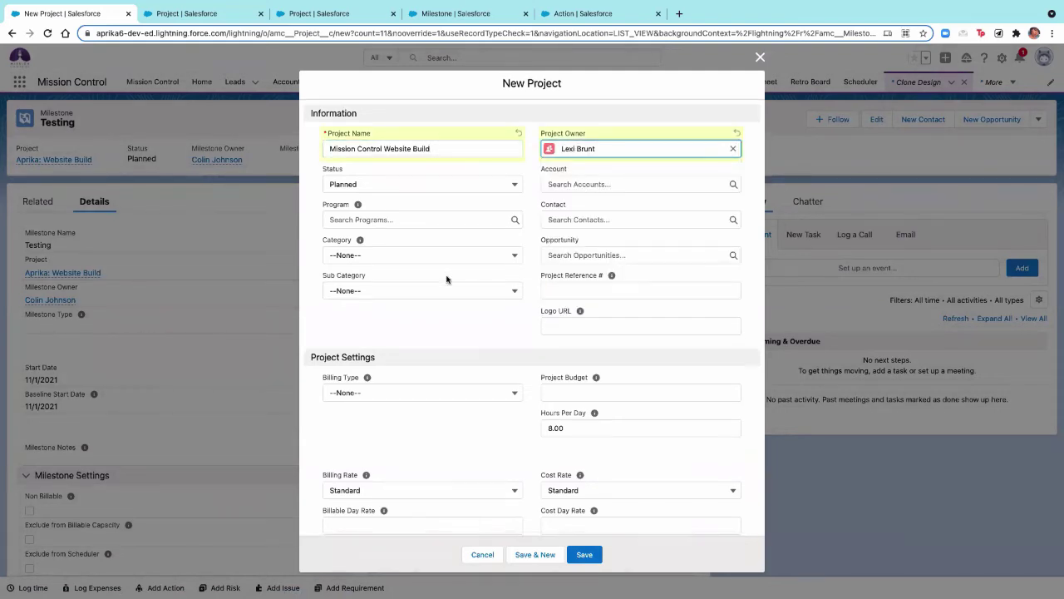
# Step: Set the new project's billing type to Time & Materials and its project budget to 10000
pyautogui.scroll(-3, 447, 279)
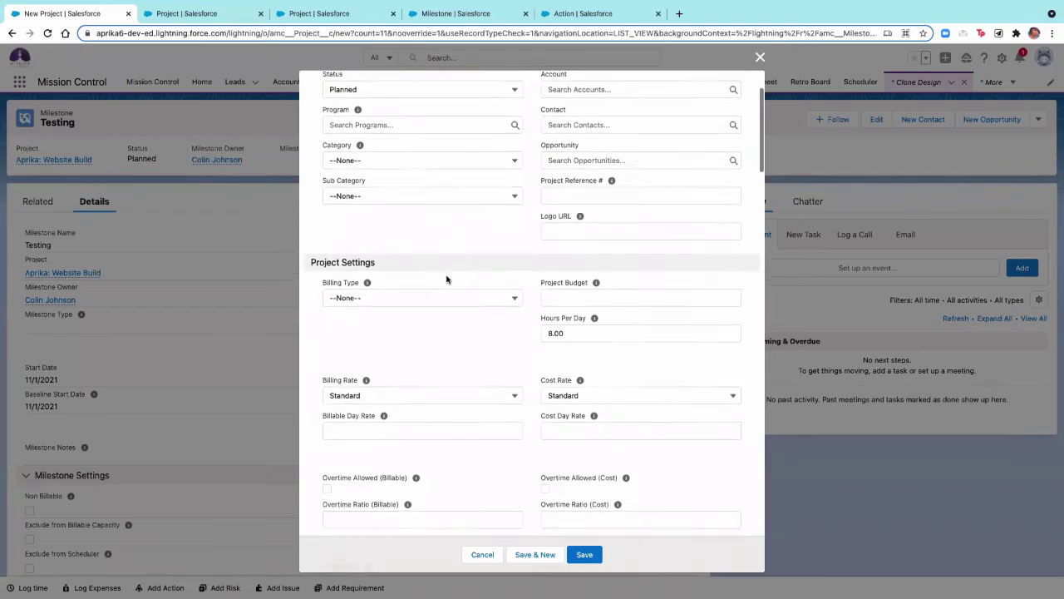
pyautogui.scroll(-2, 447, 280)
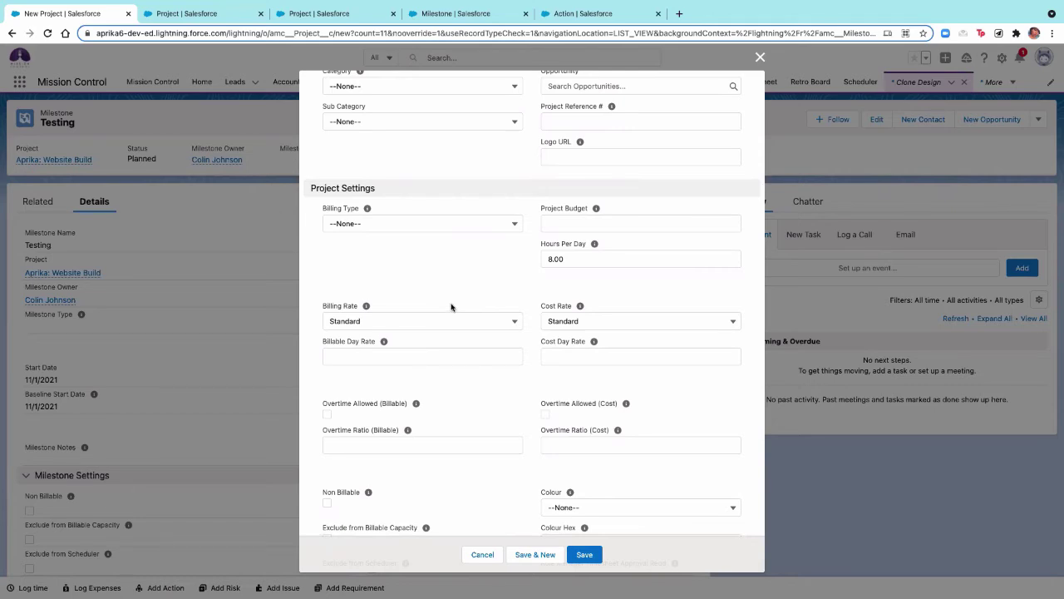
pyautogui.click(503, 226)
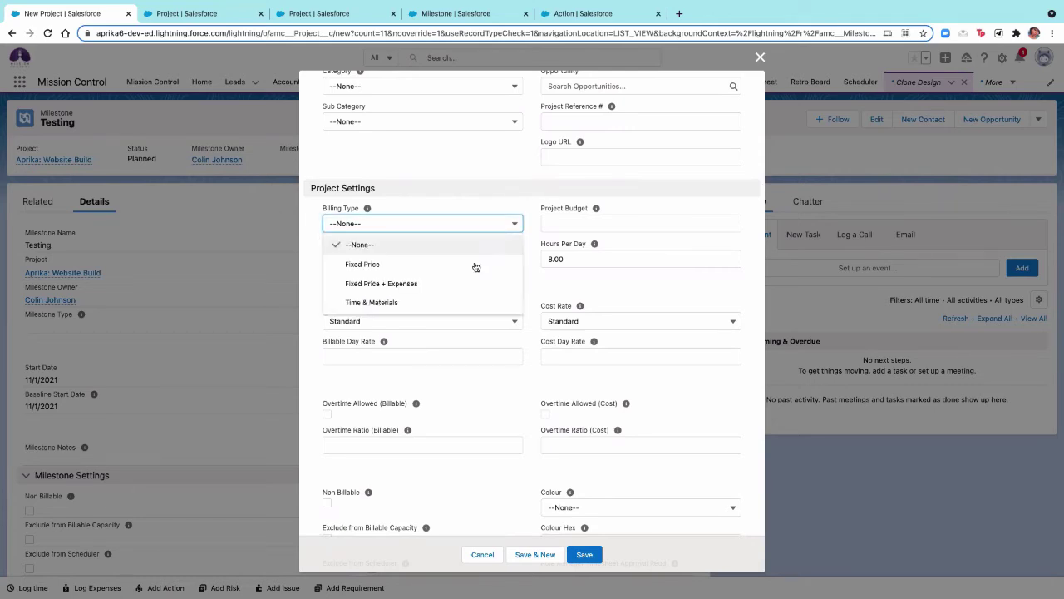
pyautogui.click(457, 303)
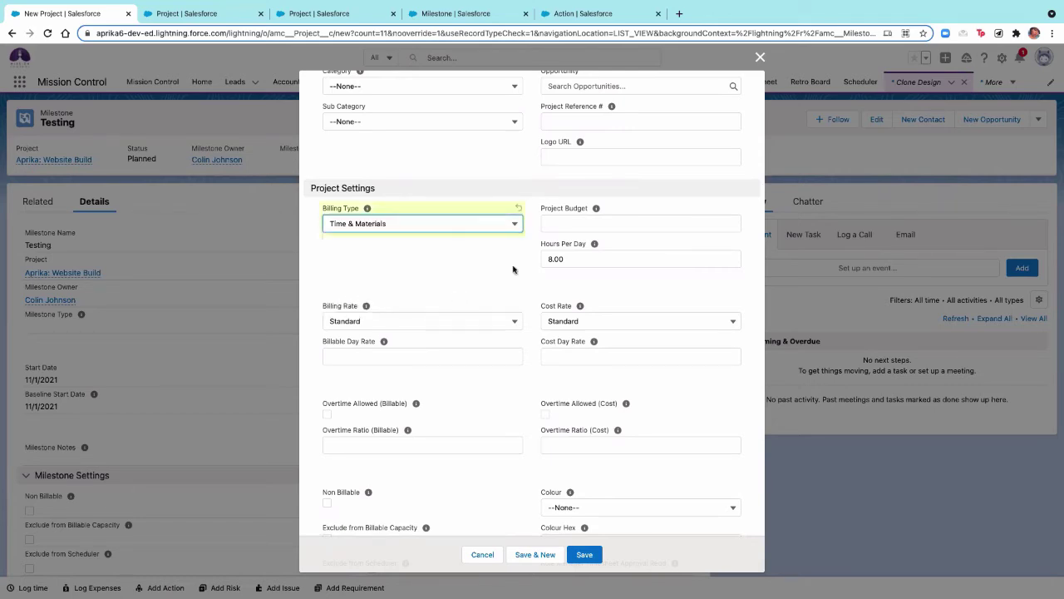
pyautogui.click(649, 216)
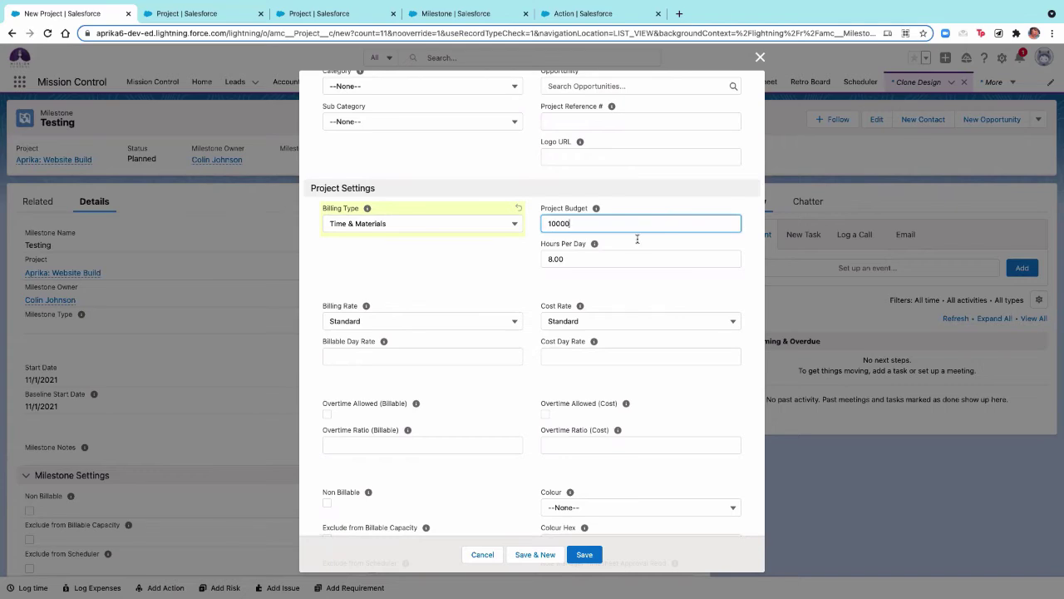
# Step: Set the new project's hours per day to 8
pyautogui.click(556, 300)
pyautogui.moveTo(547, 253); pyautogui.dragTo(593, 247)
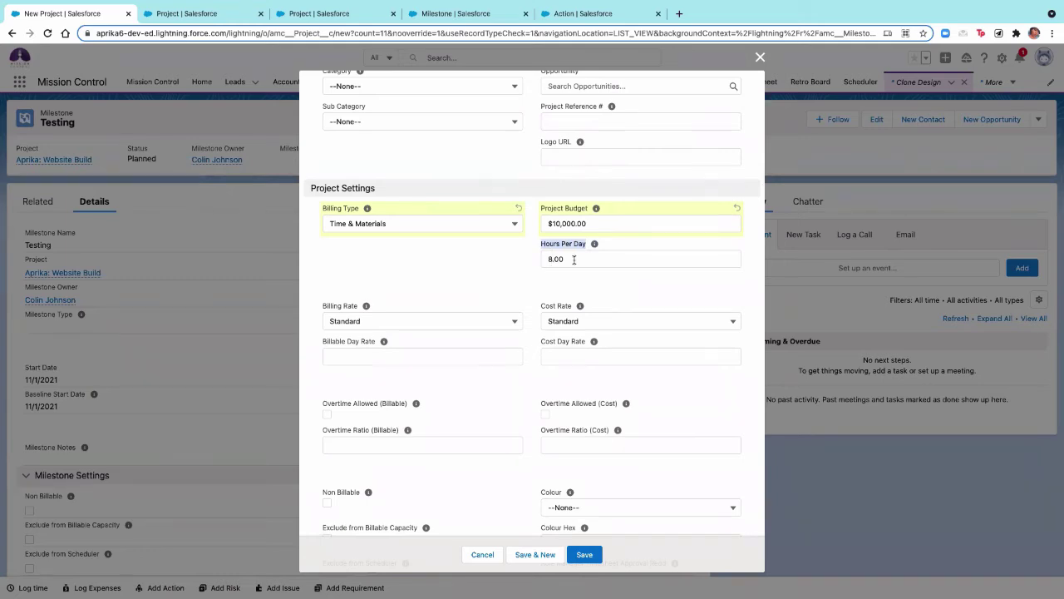
pyautogui.click(570, 258)
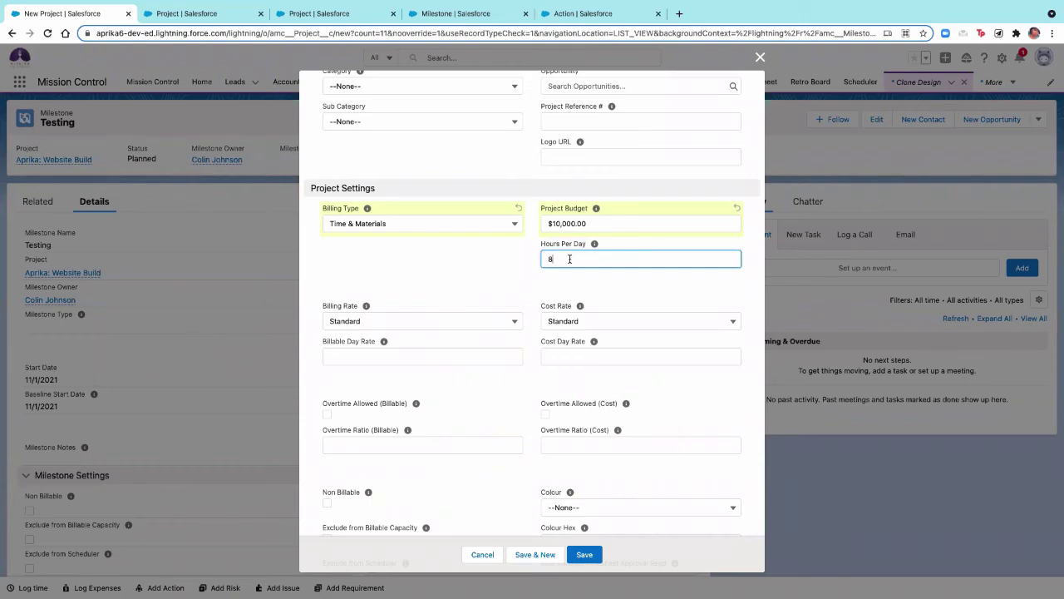
pyautogui.click(511, 296)
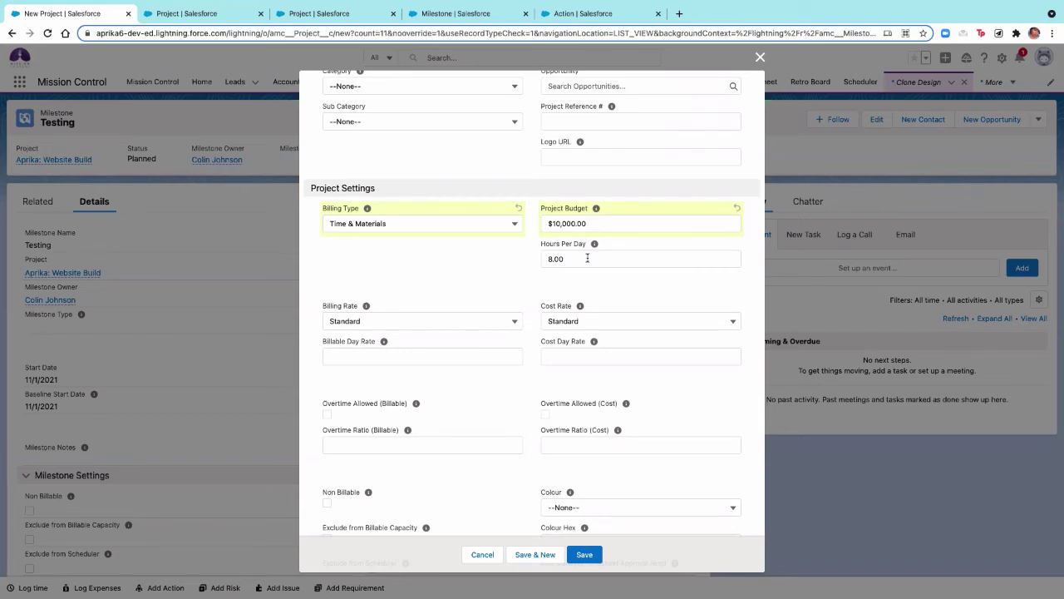
# Step: Keep the Standard billing rate and set the billable day rate to 1500 and the cost day rate to 900
pyautogui.click(486, 321)
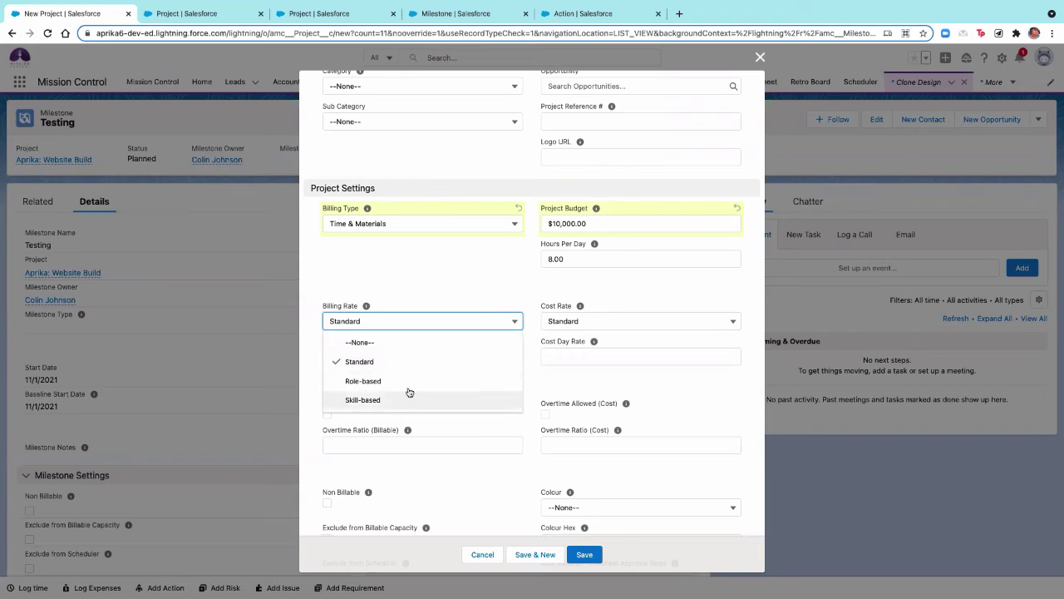
pyautogui.click(478, 276)
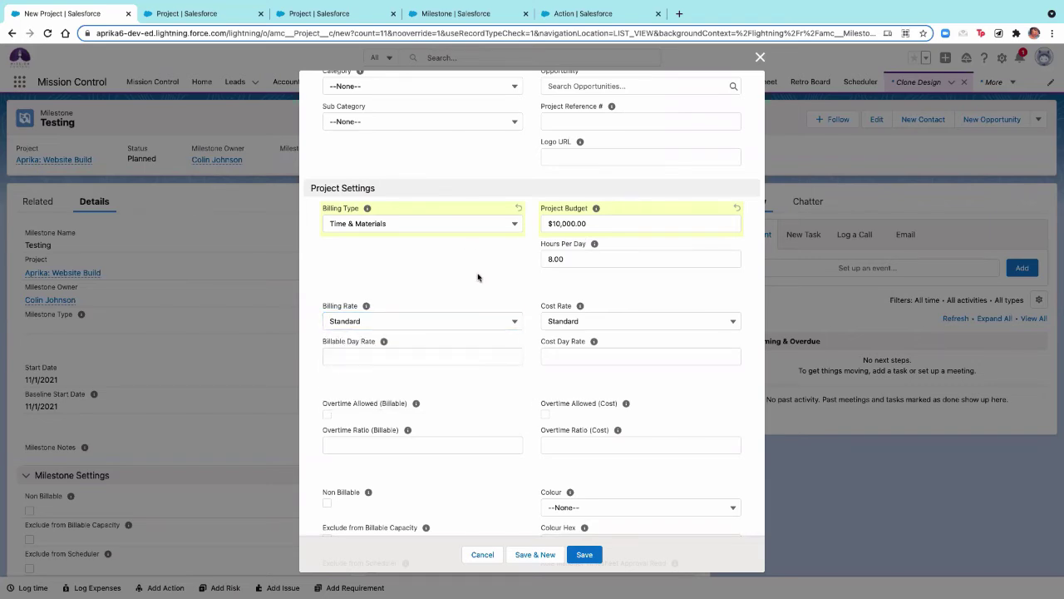
pyautogui.click(477, 350)
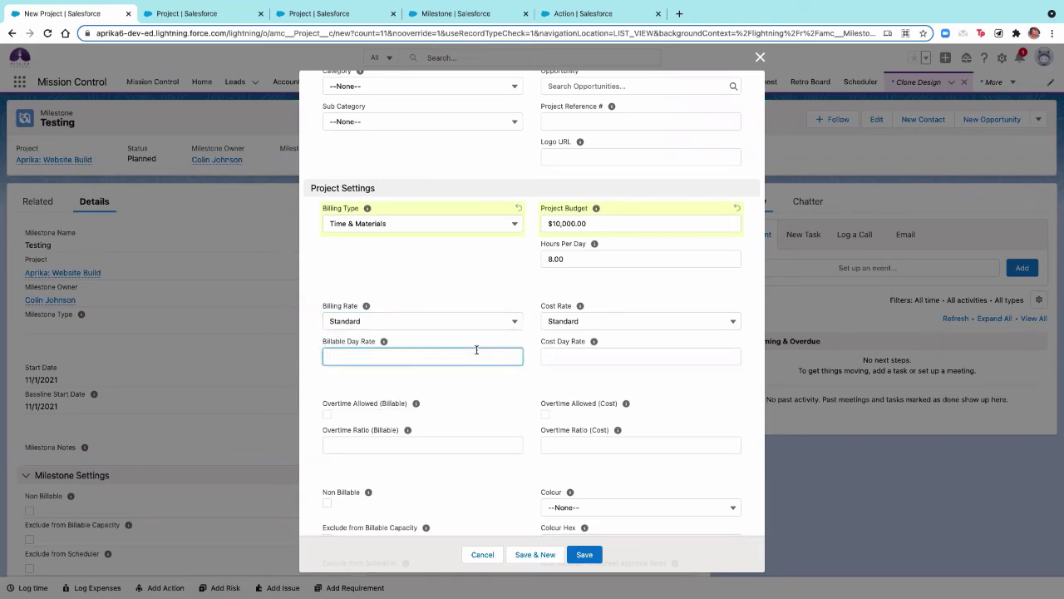
pyautogui.click(637, 359)
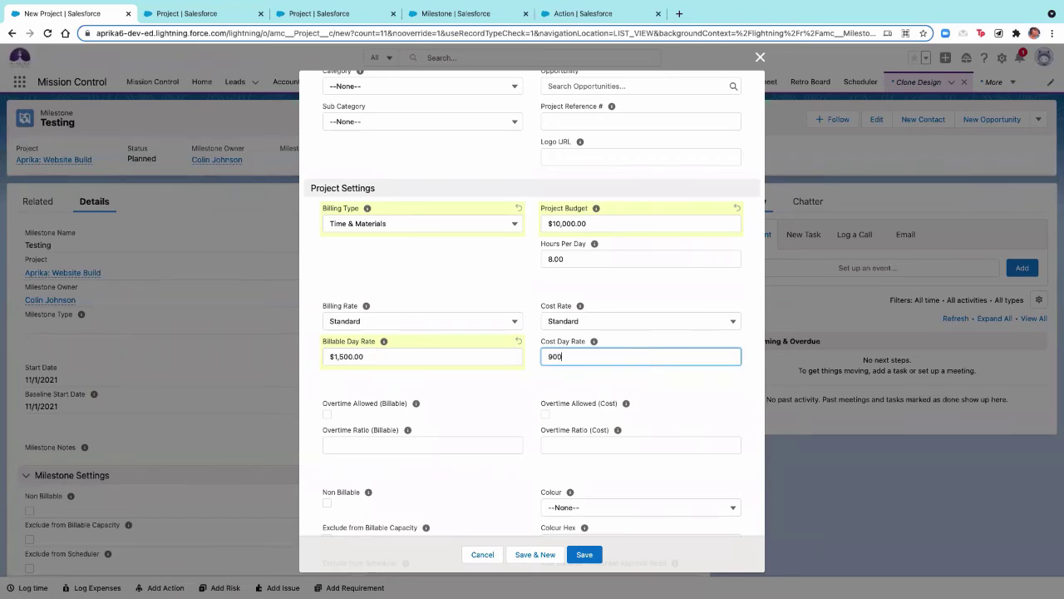
pyautogui.click(527, 435)
# Step: Allow overtime for both billable and cost on the new project, with an overtime ratio of 1.5 for each
pyautogui.scroll(-3, 524, 432)
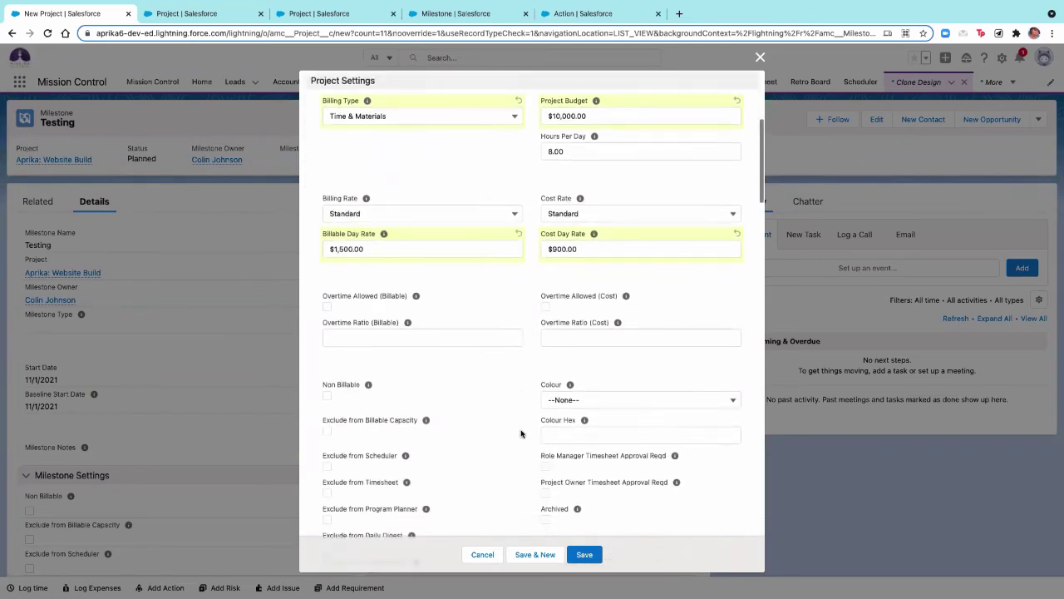
pyautogui.click(326, 267)
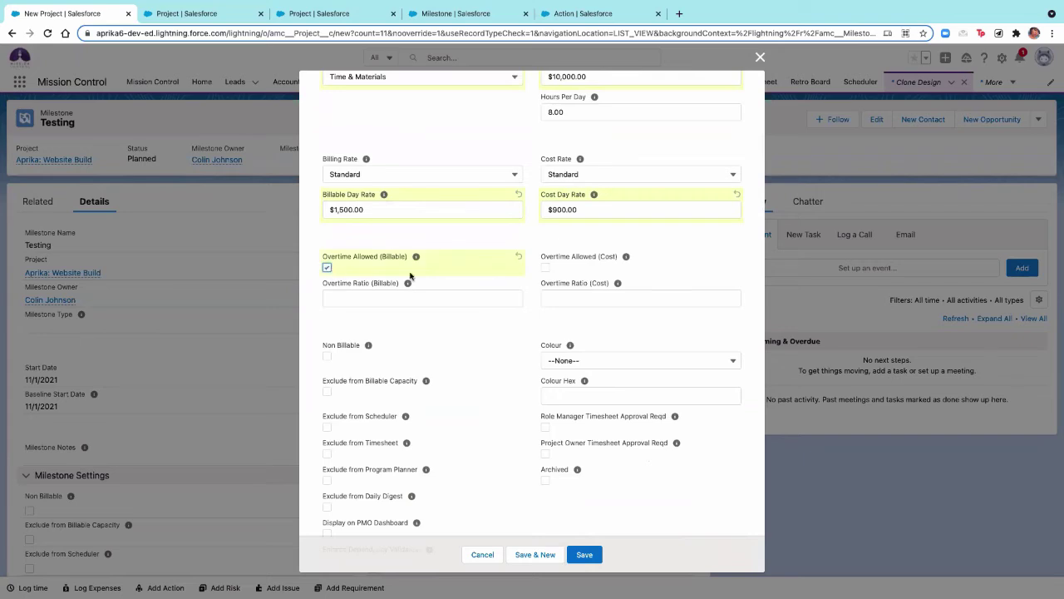
pyautogui.click(414, 304)
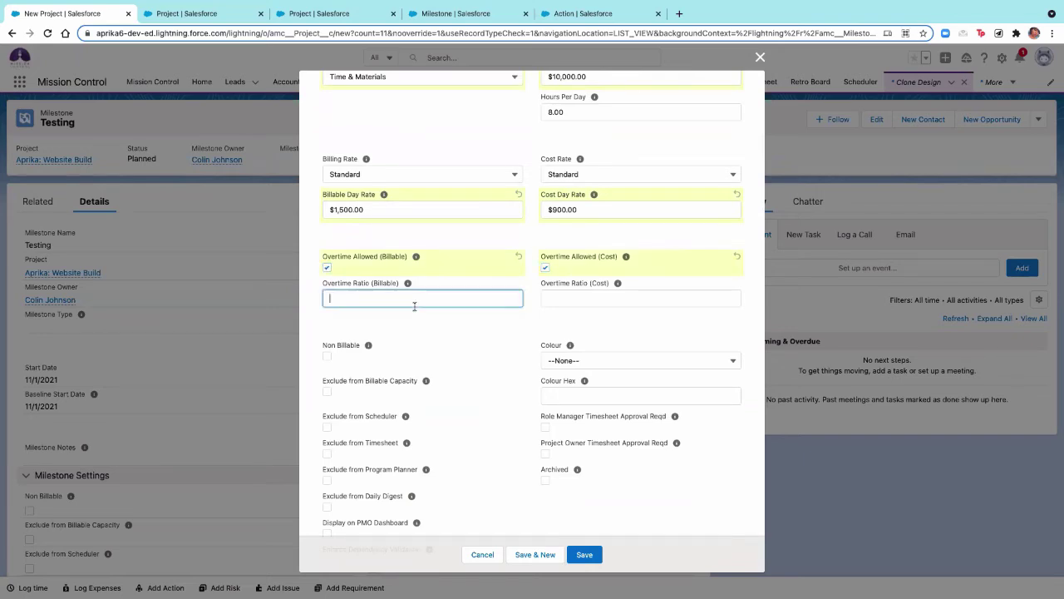
pyautogui.click(653, 295)
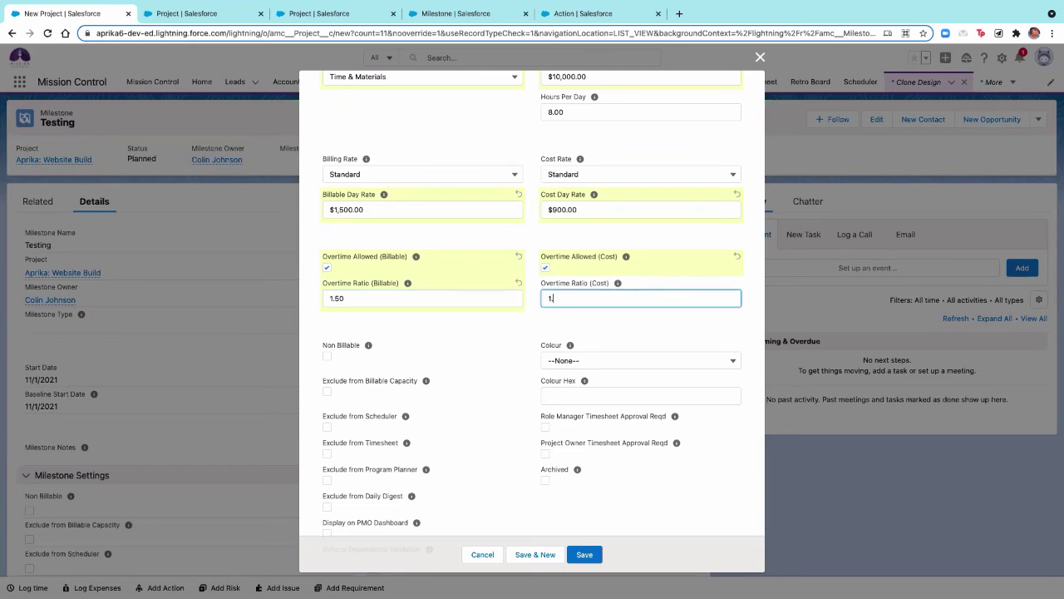
pyautogui.click(578, 349)
pyautogui.click(441, 375)
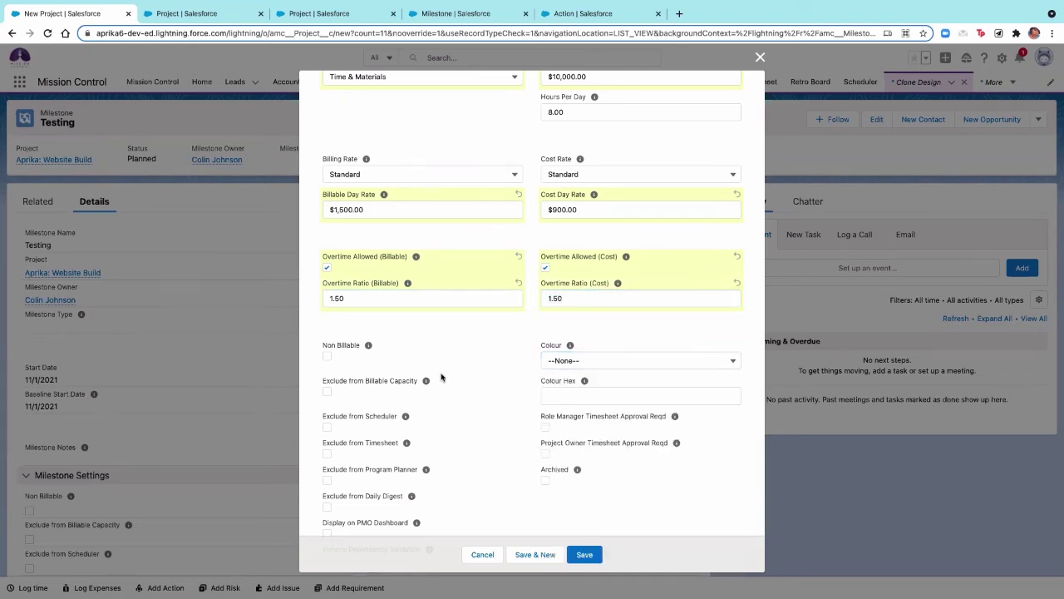
# Step: Require both role manager and project owner timesheet approval in the new project's settings
pyautogui.scroll(-3, 506, 409)
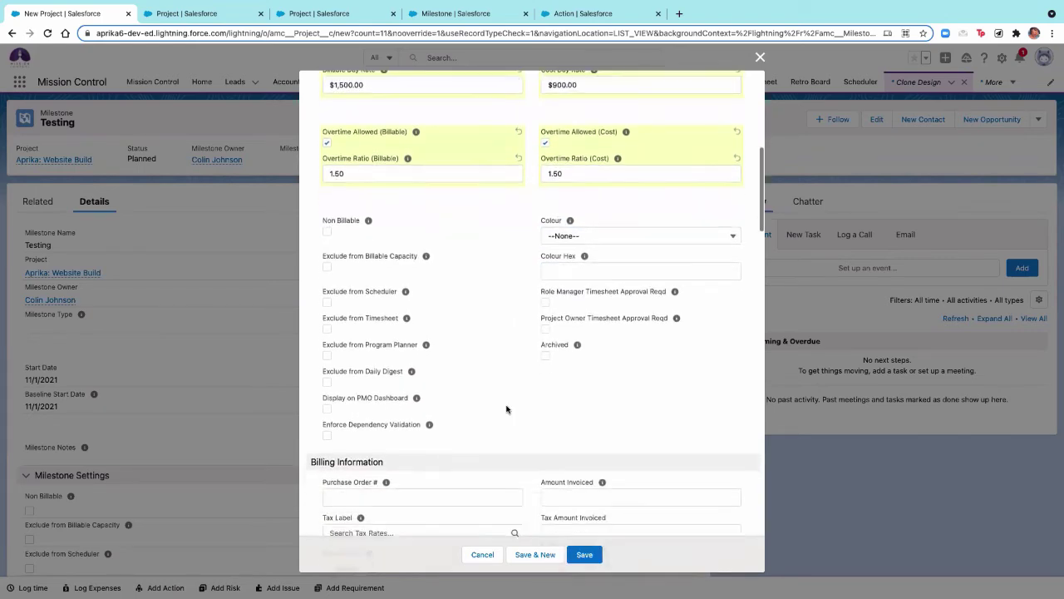
pyautogui.scroll(-1, 505, 408)
pyautogui.scroll(-1, 494, 378)
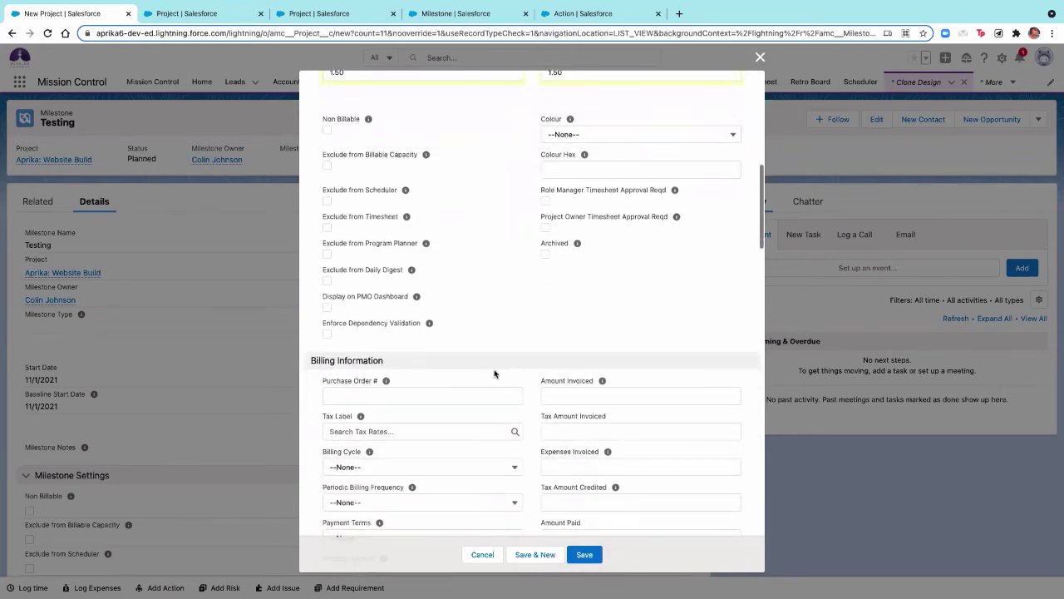
pyautogui.scroll(3, 491, 134)
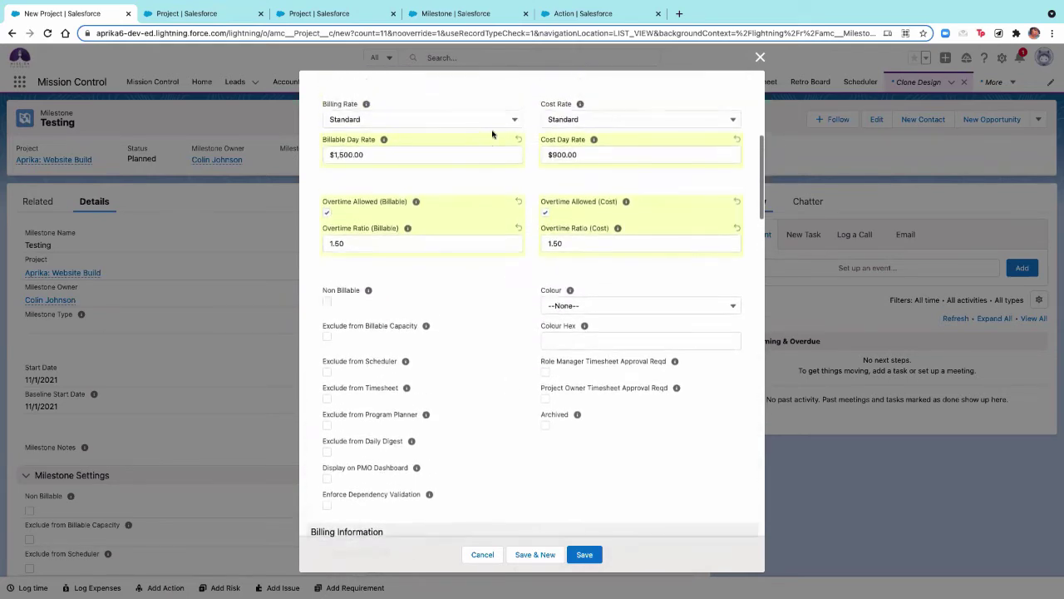
pyautogui.click(545, 364)
pyautogui.click(546, 392)
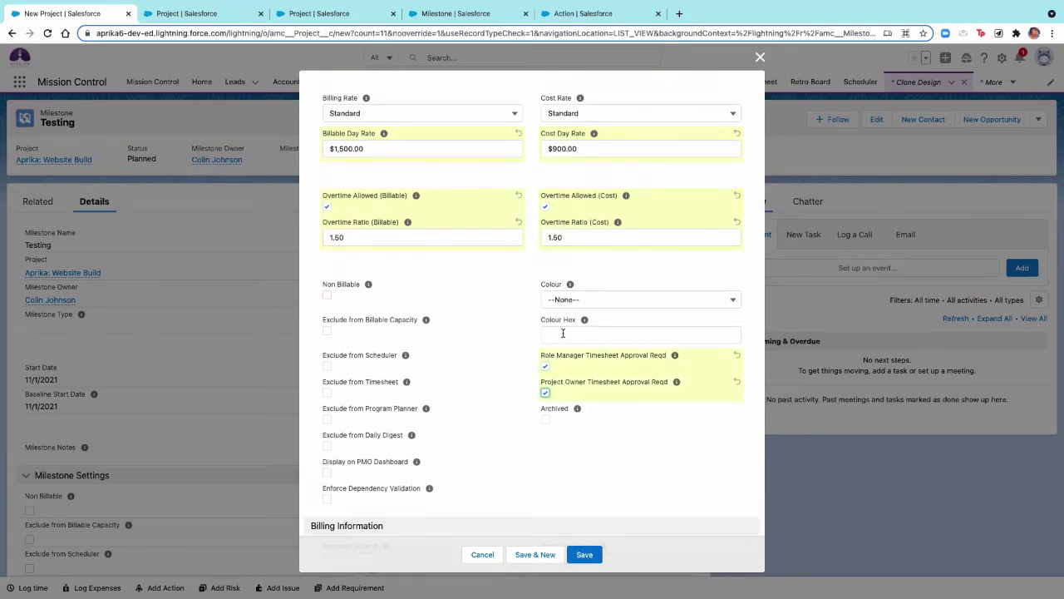
pyautogui.scroll(5, 563, 332)
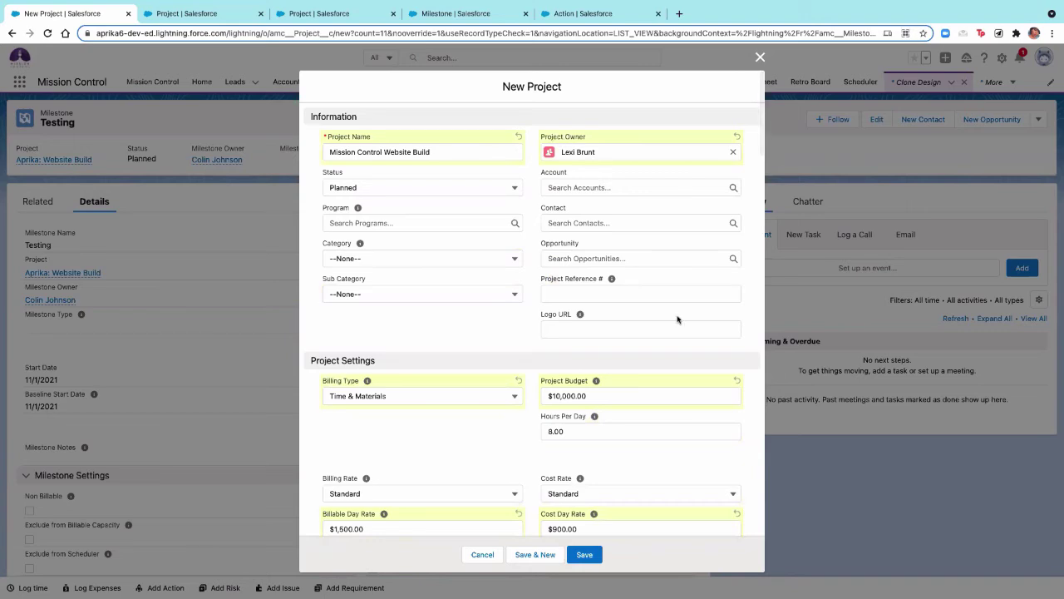
# Step: Set the new project's billing cycle to Periodic with a periodic billing frequency of 1st & 16th
pyautogui.scroll(-5, 677, 316)
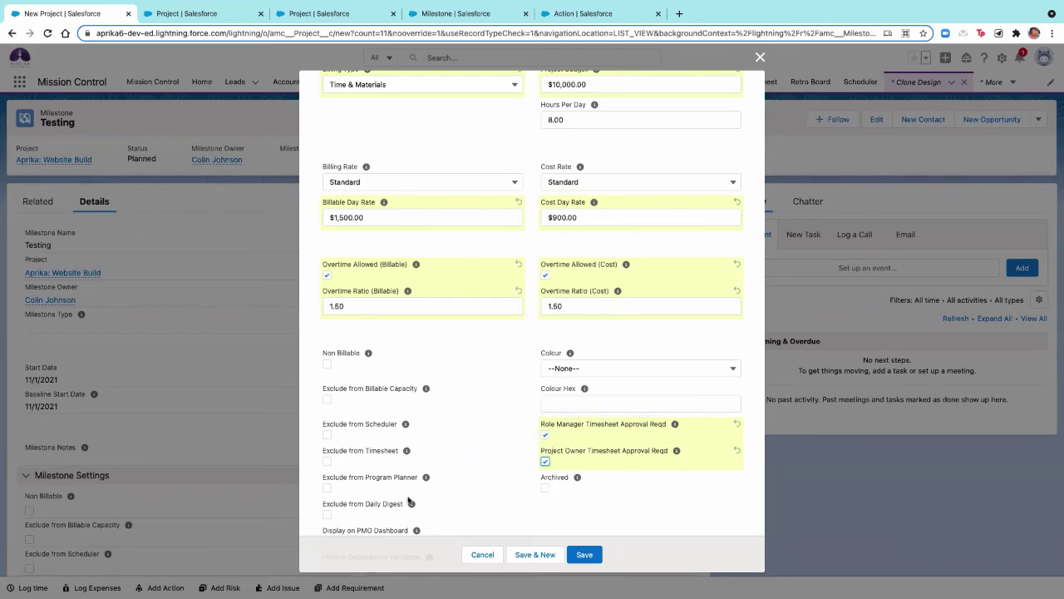
pyautogui.scroll(-3, 485, 411)
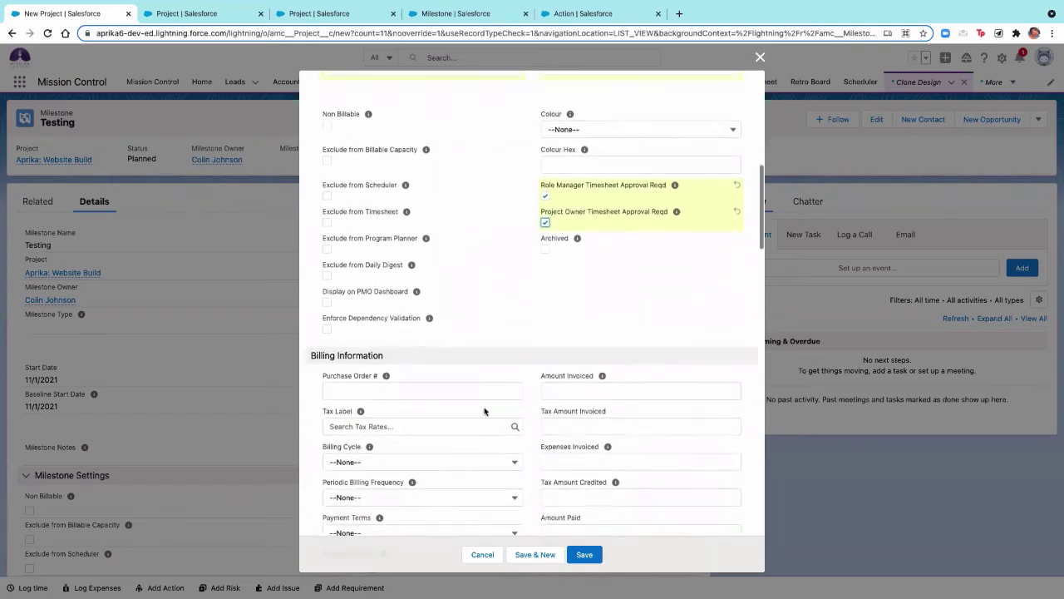
pyautogui.scroll(-3, 485, 410)
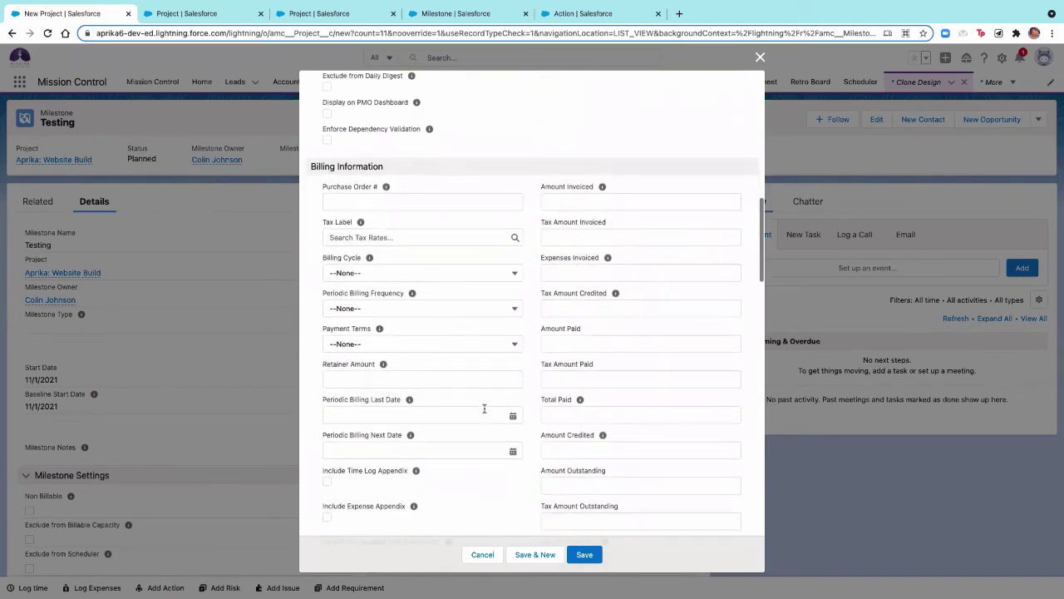
pyautogui.click(480, 272)
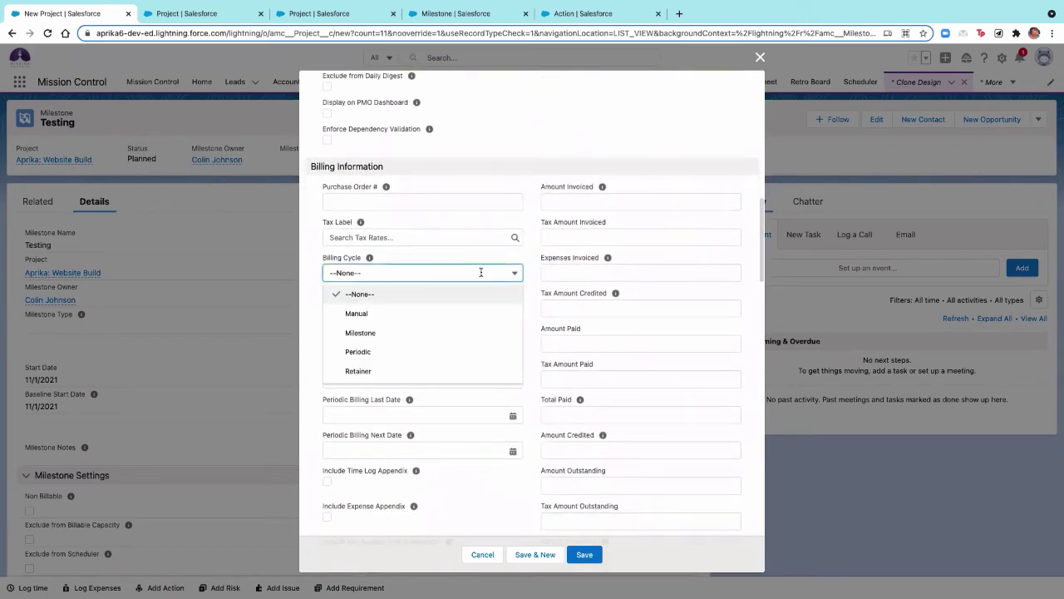
pyautogui.click(471, 352)
pyautogui.click(512, 305)
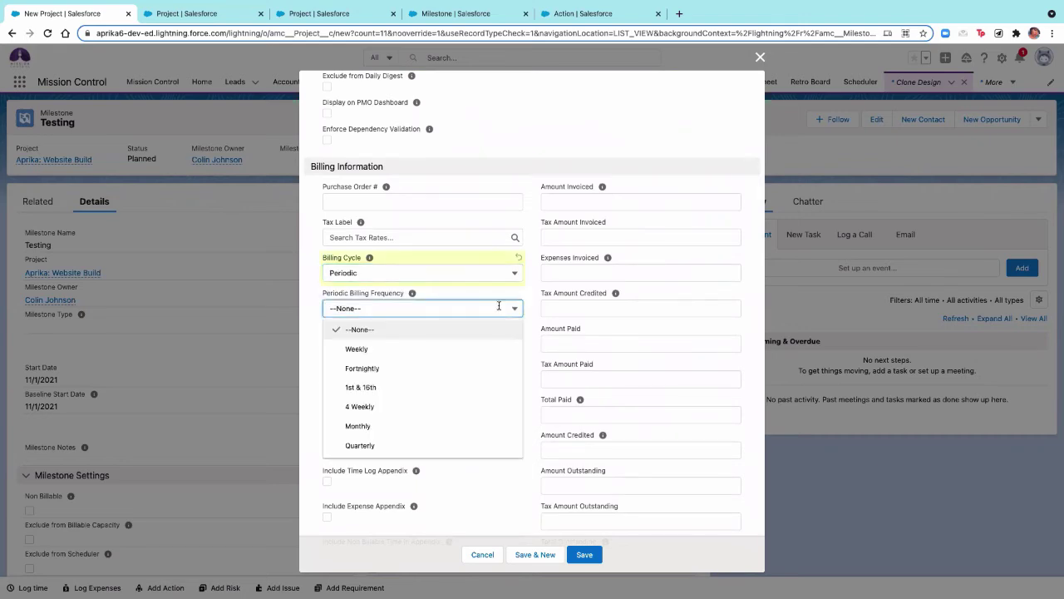
pyautogui.click(468, 388)
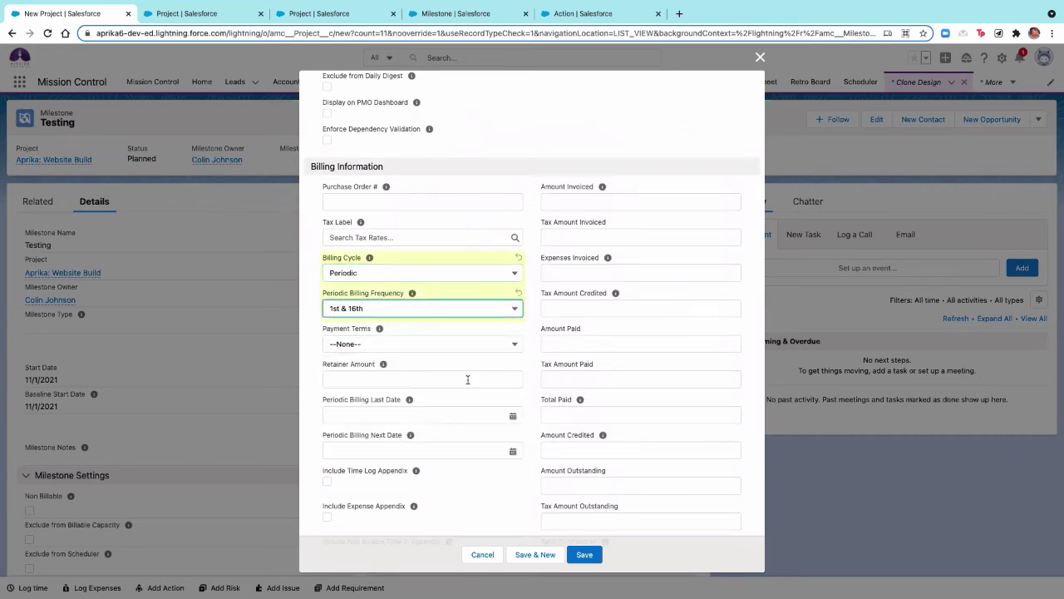
# Step: Set the project's payment terms to 30 and its periodic billing next date to 11/1/2021
pyautogui.scroll(-1, 542, 351)
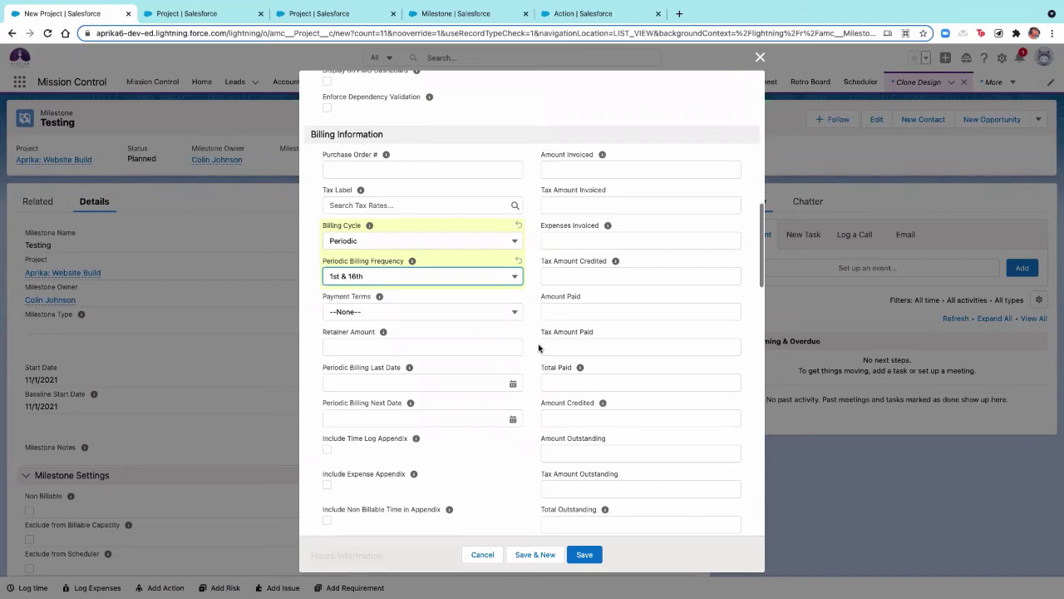
pyautogui.click(443, 309)
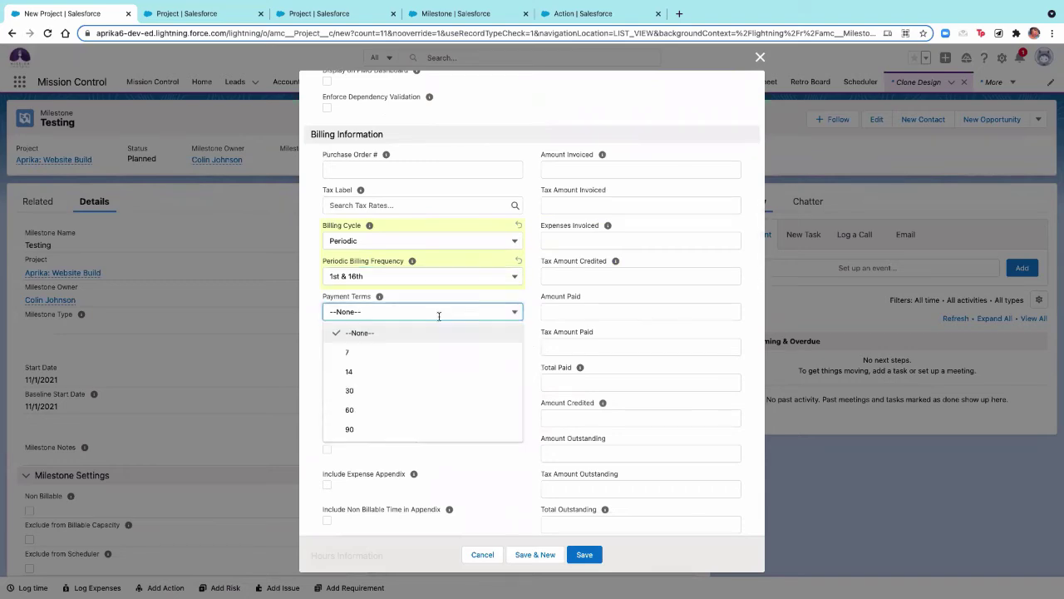
pyautogui.click(378, 393)
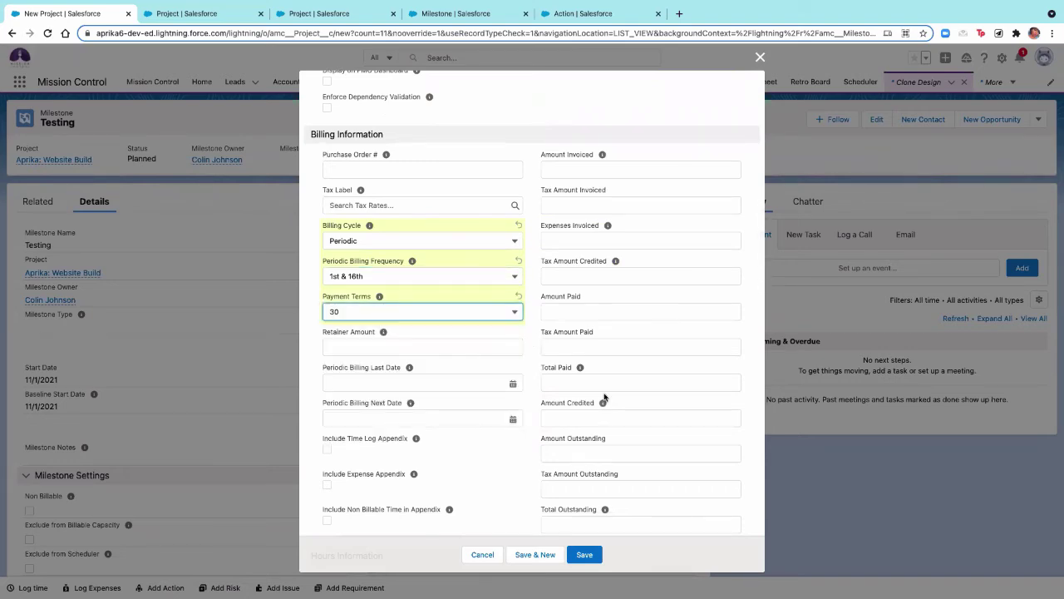
pyautogui.click(514, 418)
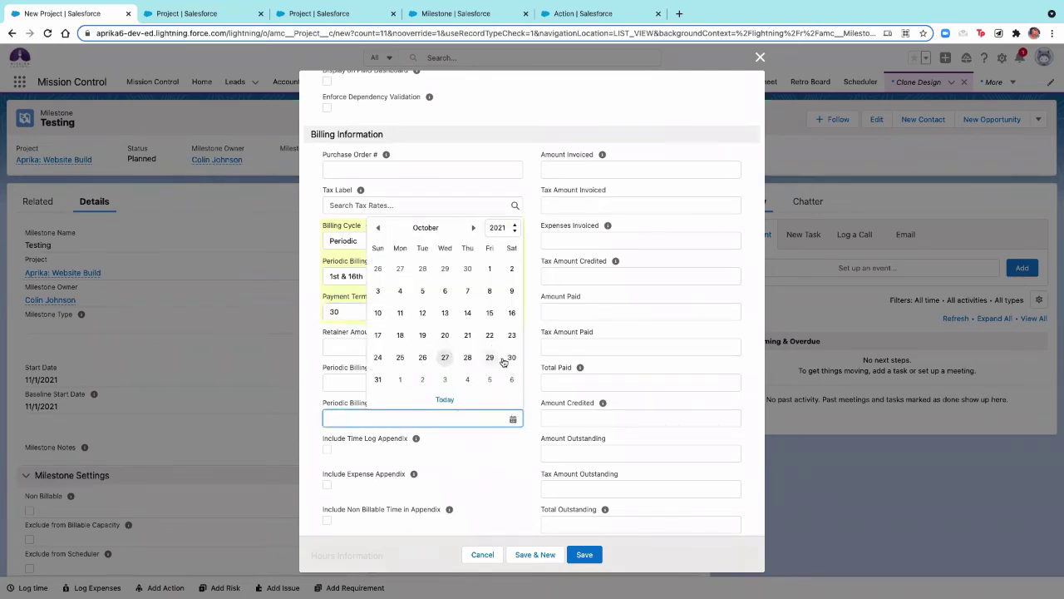
pyautogui.click(400, 379)
pyautogui.click(487, 471)
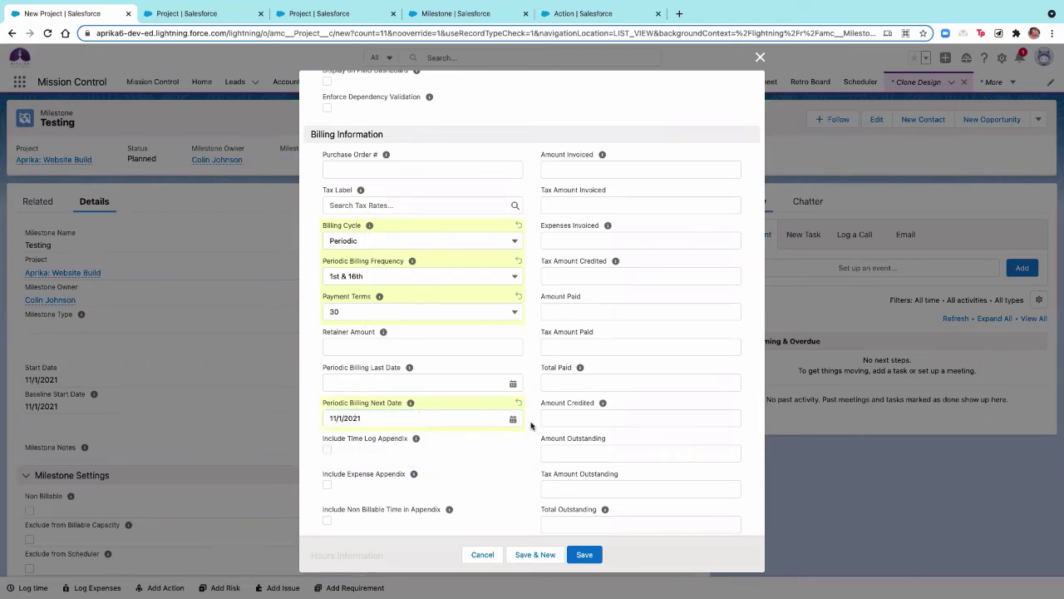
# Step: Include the time log appendix and the expense appendix in the new project's billing information
pyautogui.scroll(-1, 531, 426)
pyautogui.scroll(6, 541, 431)
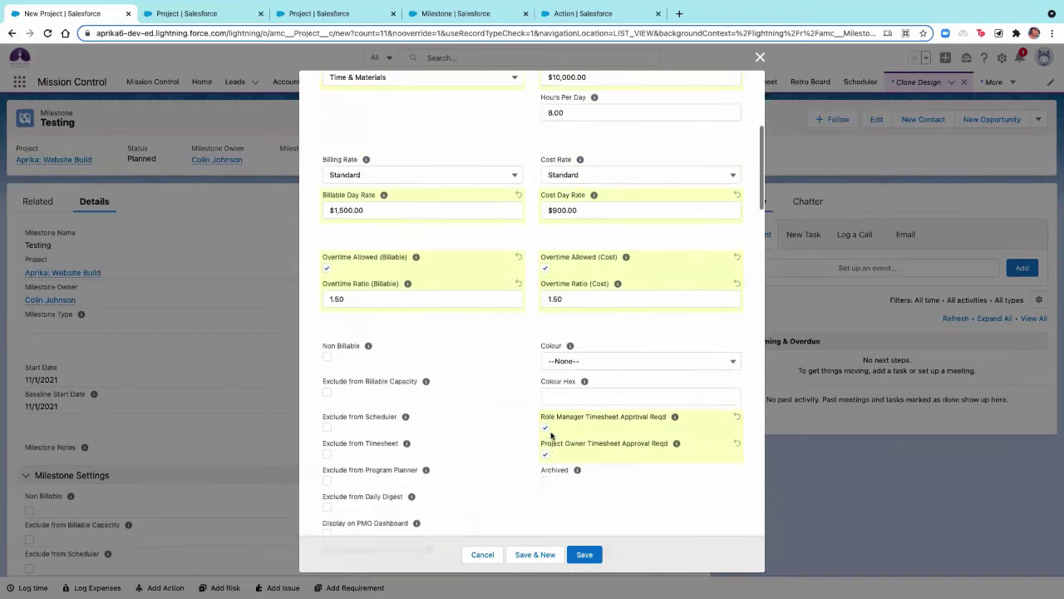
pyautogui.scroll(2, 550, 434)
pyautogui.scroll(-10, 550, 434)
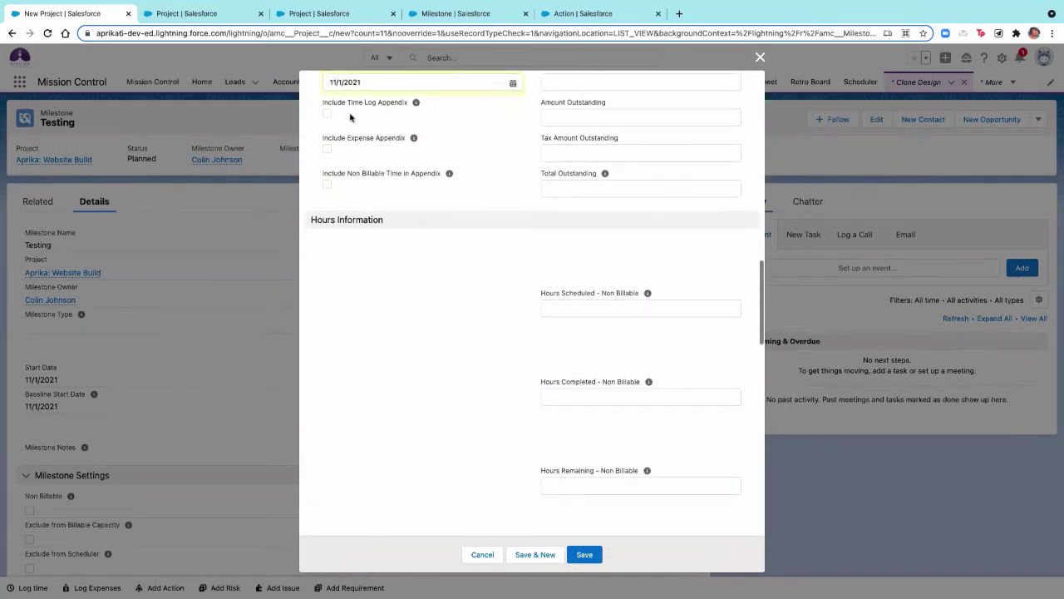
pyautogui.scroll(3, 350, 118)
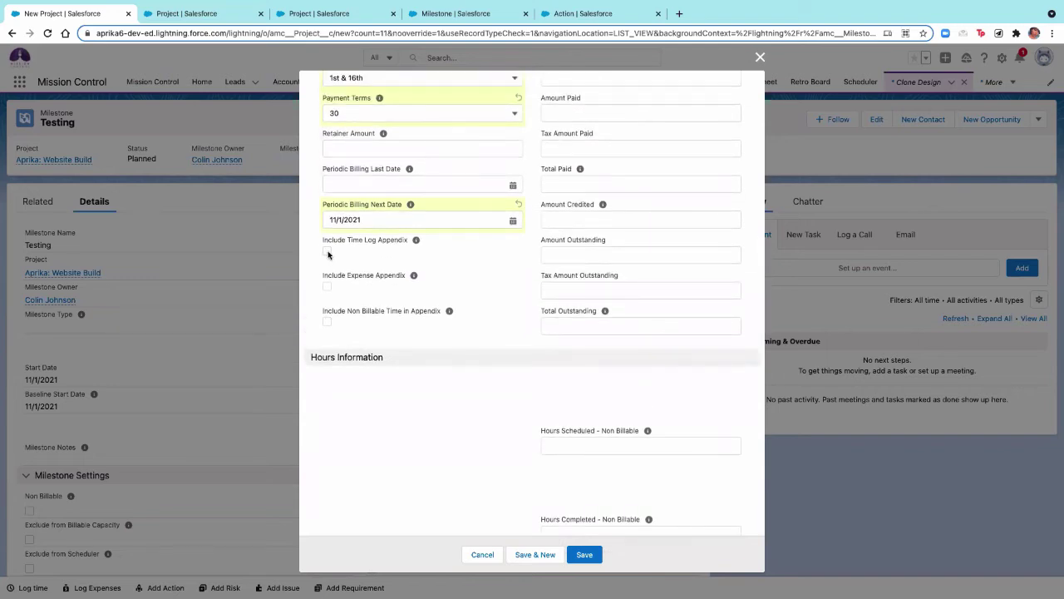
pyautogui.click(328, 253)
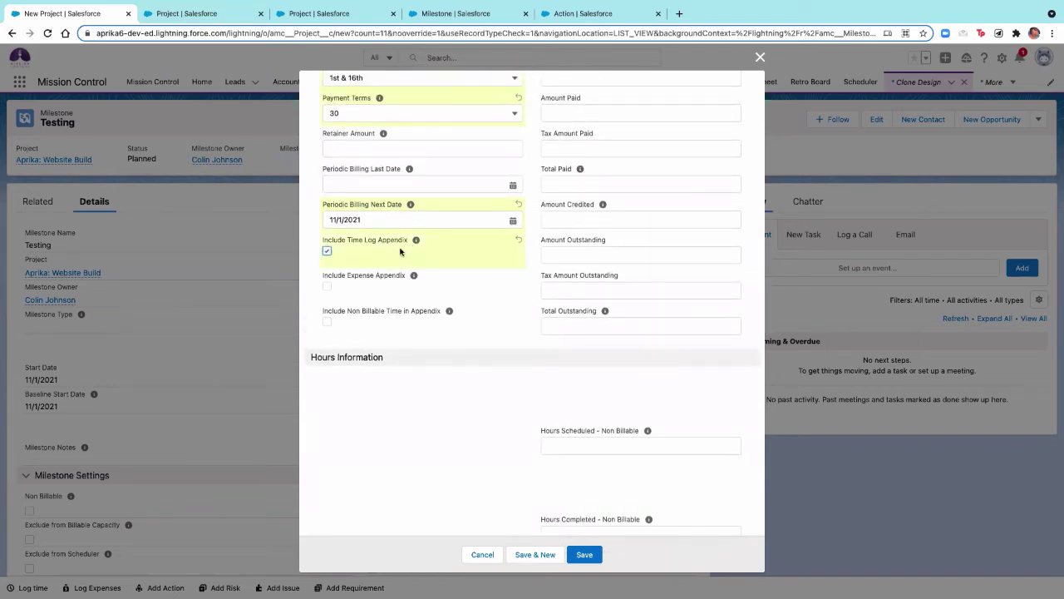
pyautogui.click(330, 286)
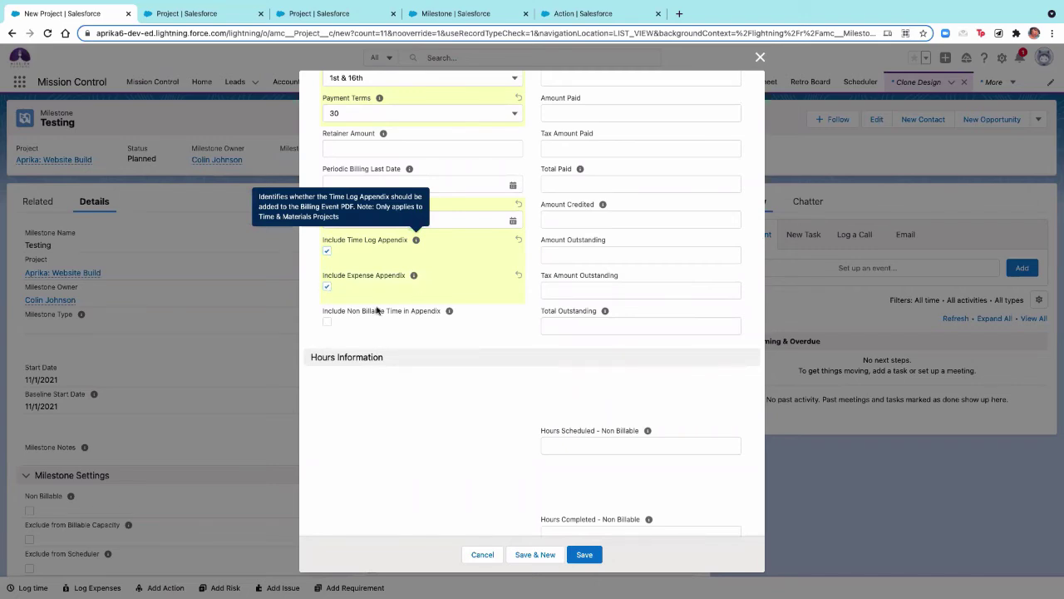
pyautogui.scroll(-2, 672, 306)
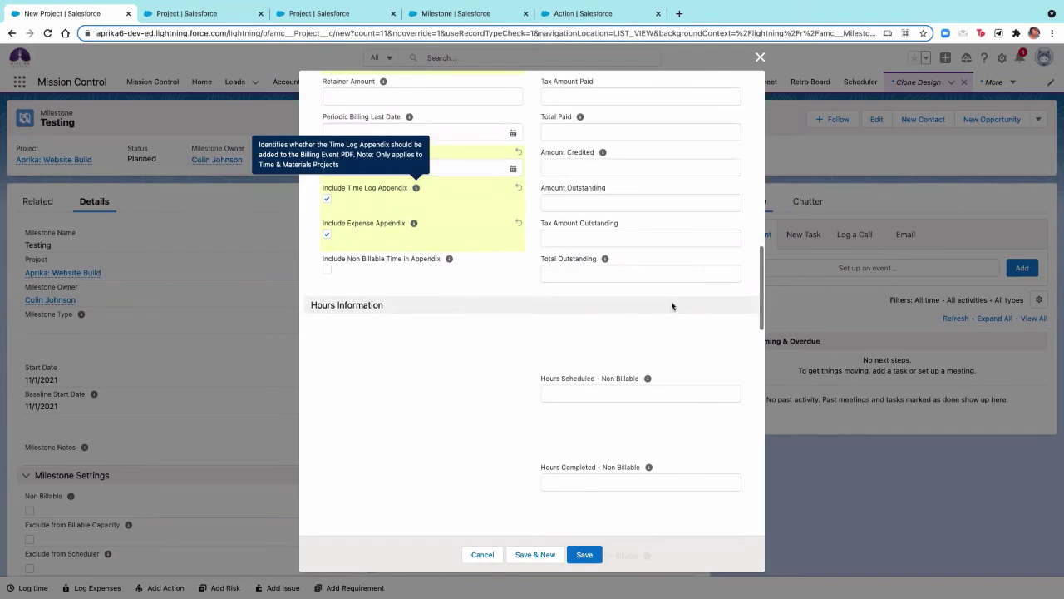
pyautogui.scroll(-5, 672, 306)
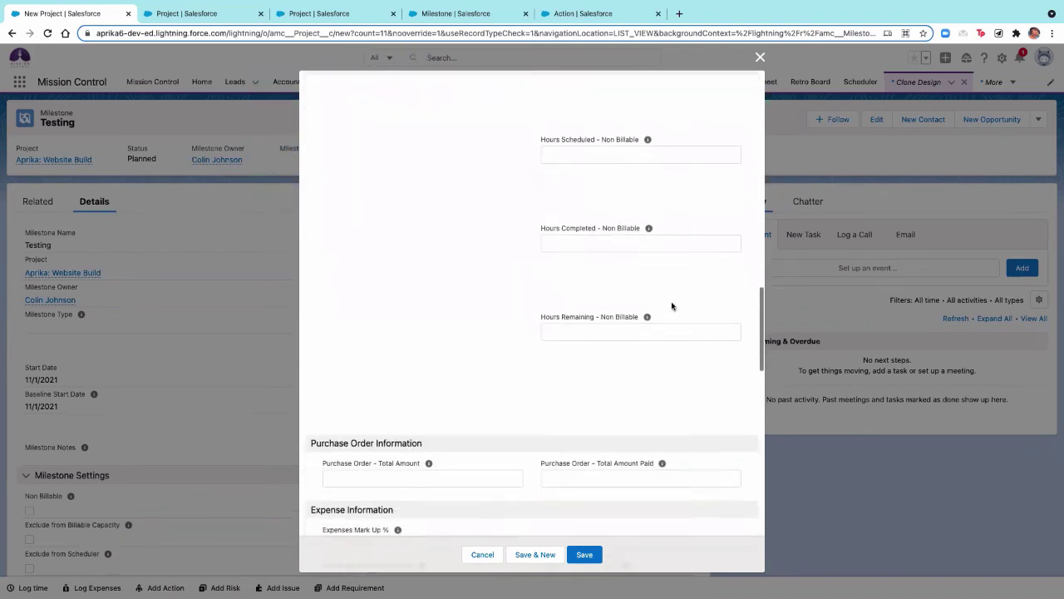
# Step: Save the new Mission Control Website Build project with the remaining settings left as they are
pyautogui.scroll(-8, 672, 306)
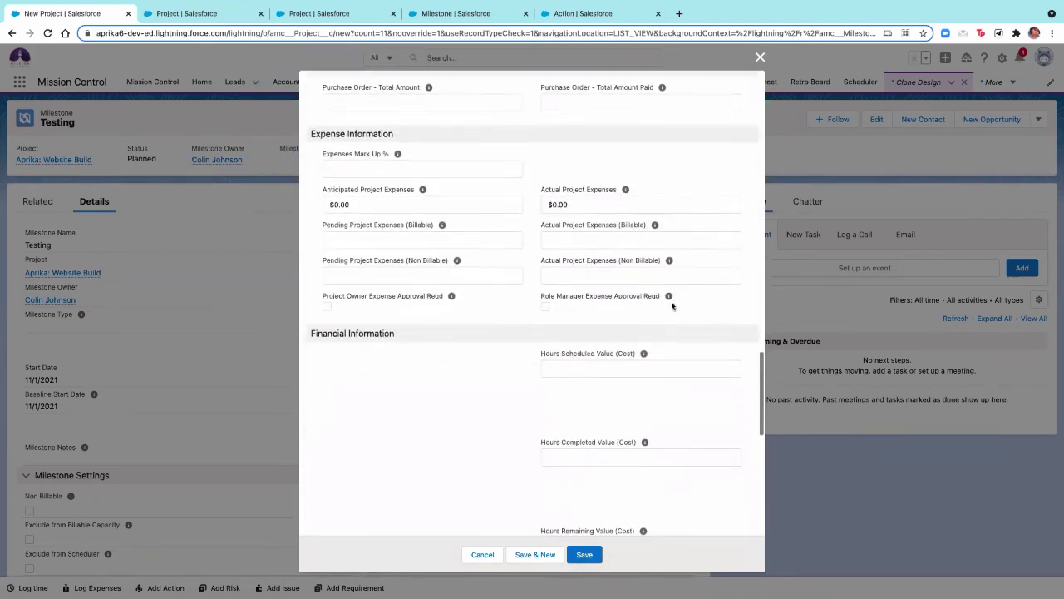
pyautogui.scroll(-15, 672, 306)
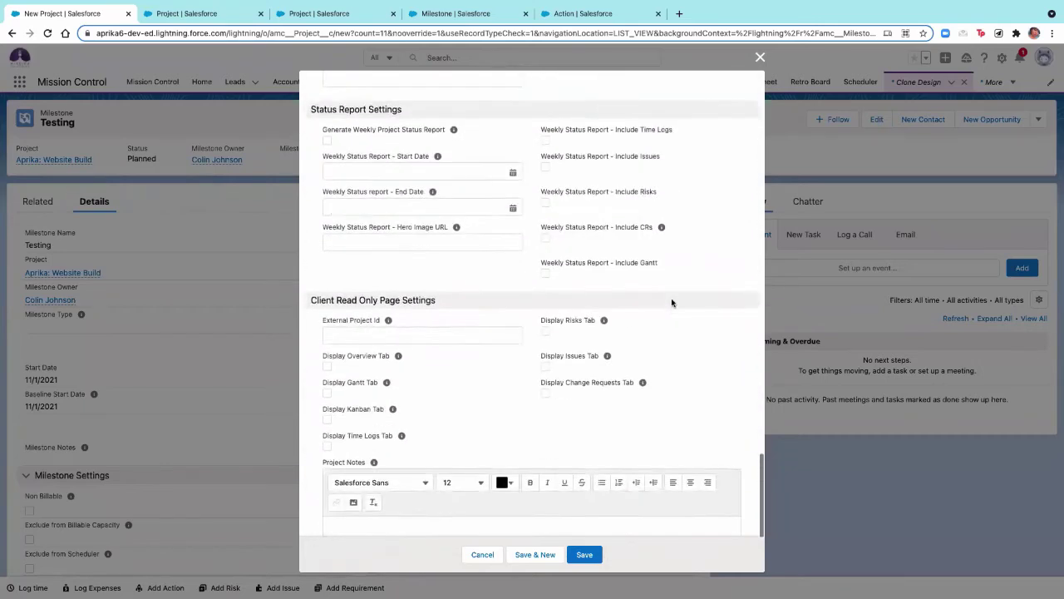
pyautogui.scroll(-4, 671, 303)
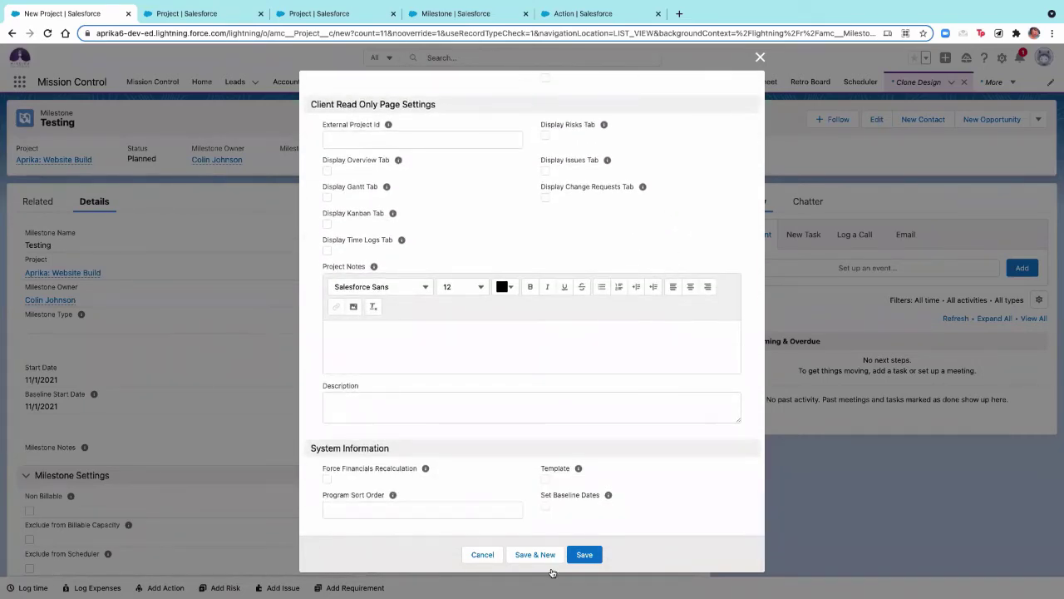
pyautogui.click(594, 555)
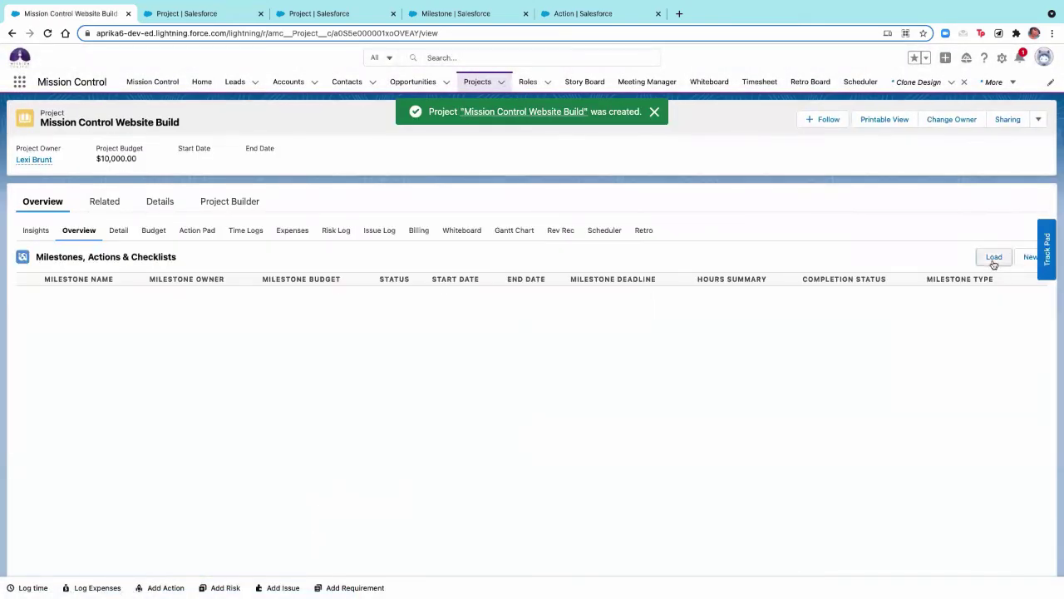
# Step: Open the project's Milestone Loader and pick the Design, Build and Deliver milestones from Aprika: Website Build
pyautogui.click(994, 258)
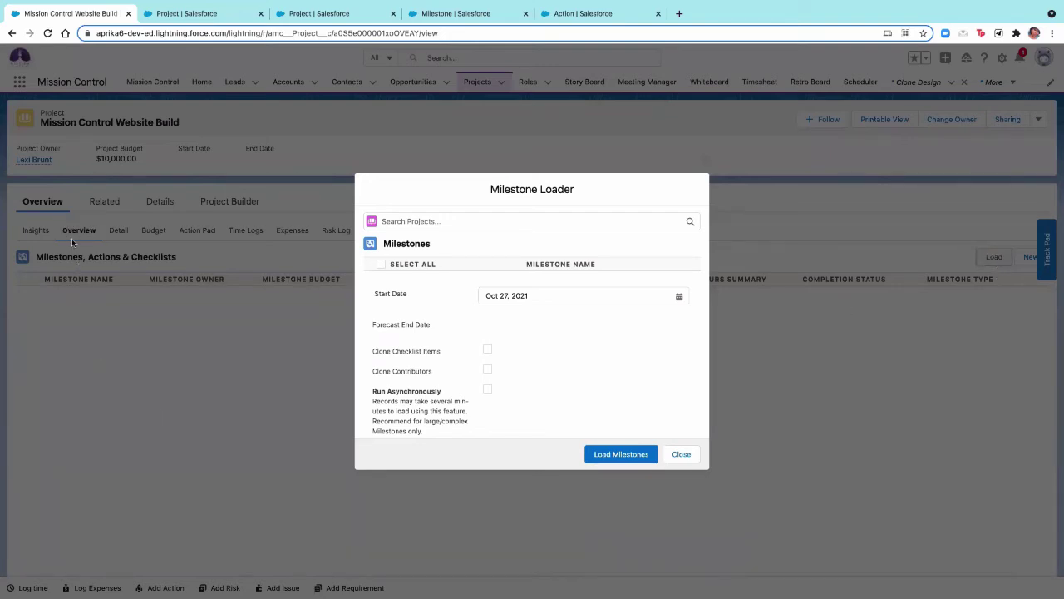
pyautogui.click(452, 218)
pyautogui.click(444, 242)
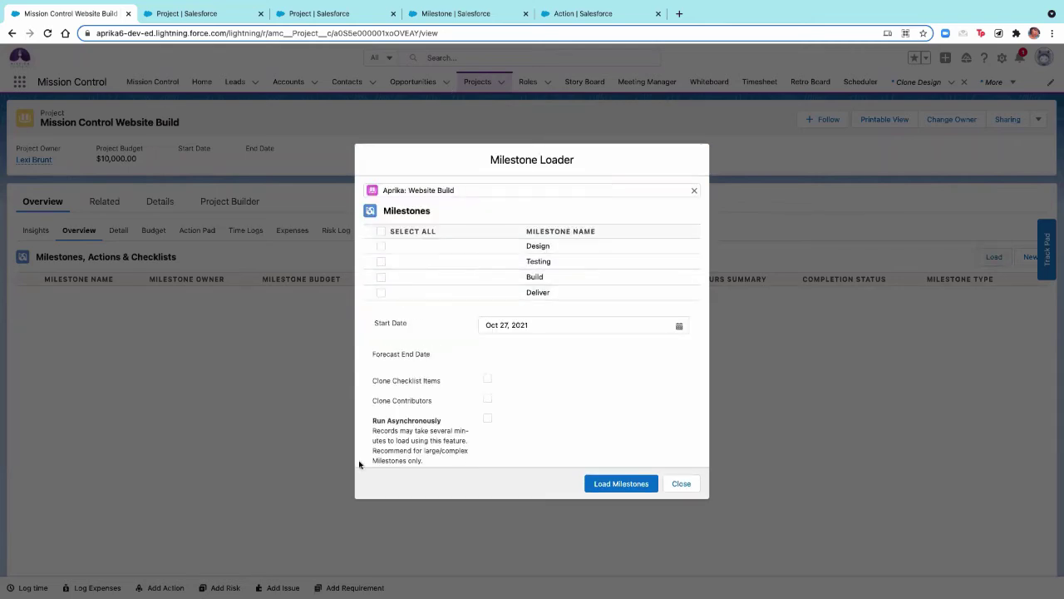
pyautogui.click(381, 246)
pyautogui.click(381, 277)
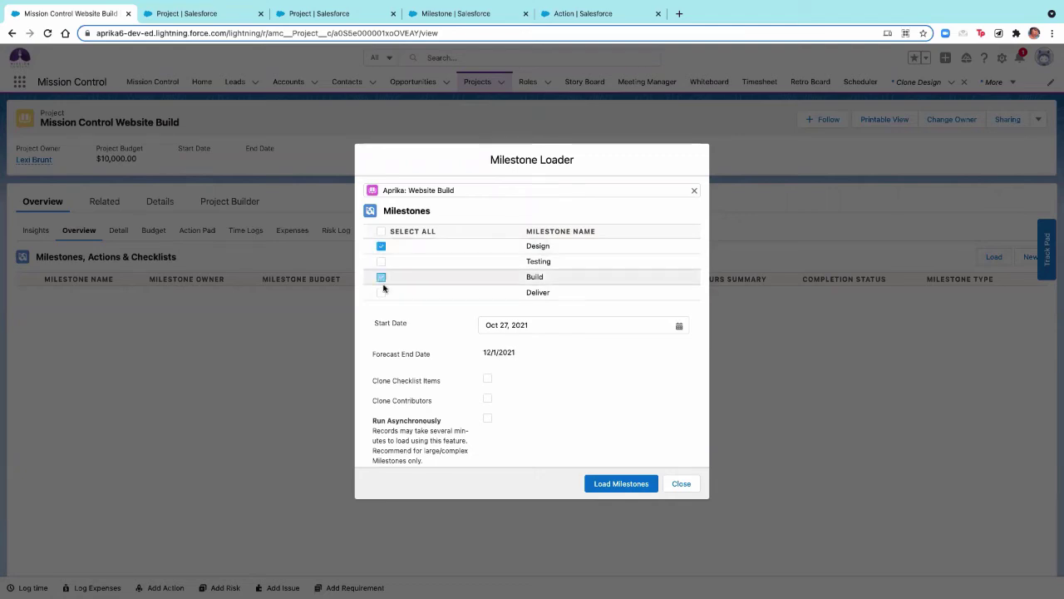
pyautogui.click(381, 293)
# Step: Set the start date for the milestones being loaded to Oct 29, 2021
pyautogui.click(607, 320)
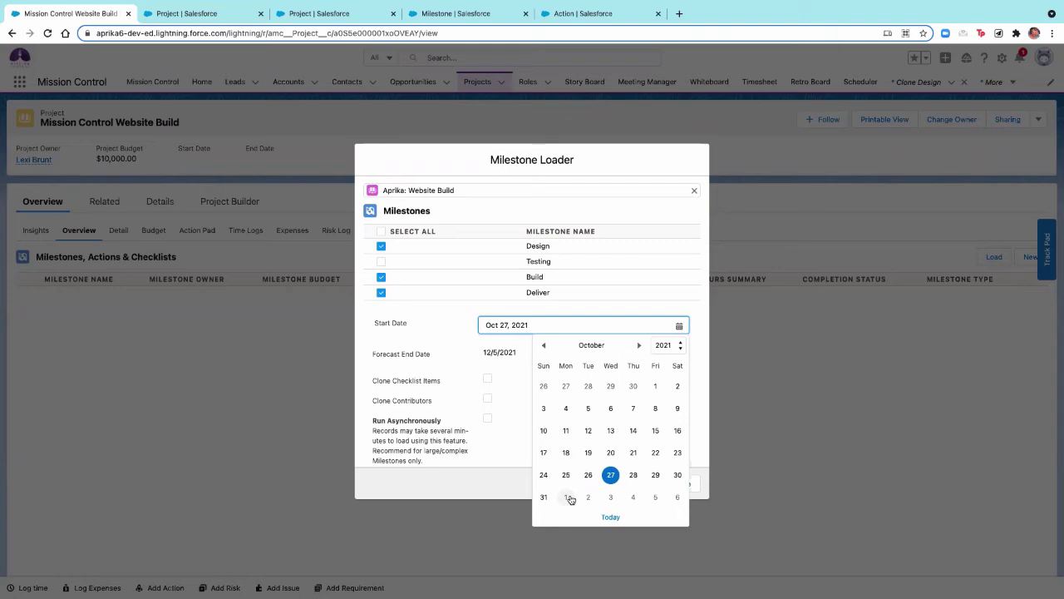
pyautogui.click(655, 475)
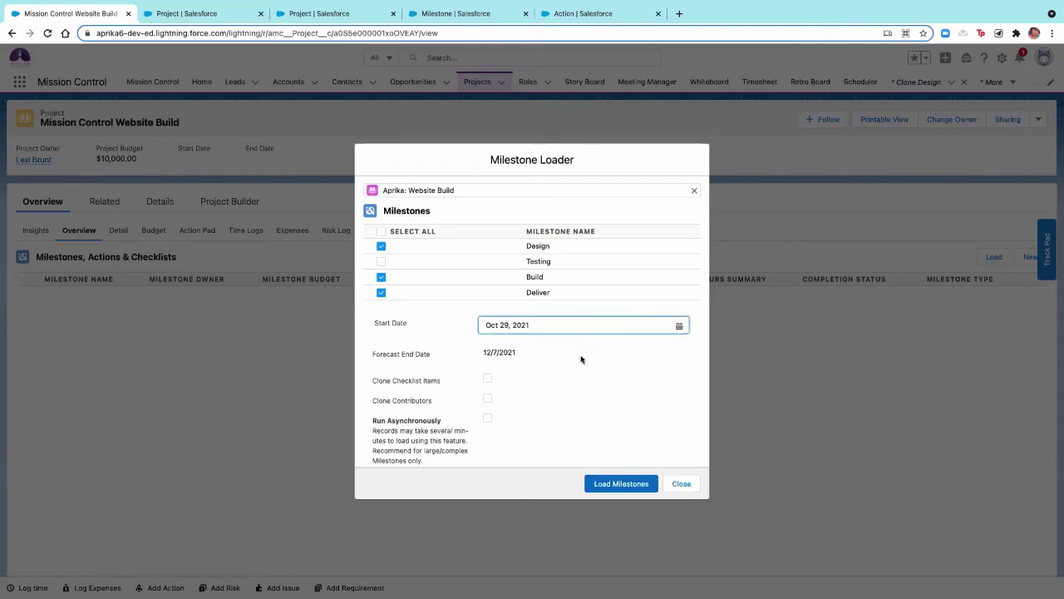
pyautogui.click(581, 359)
pyautogui.scroll(-3, 582, 359)
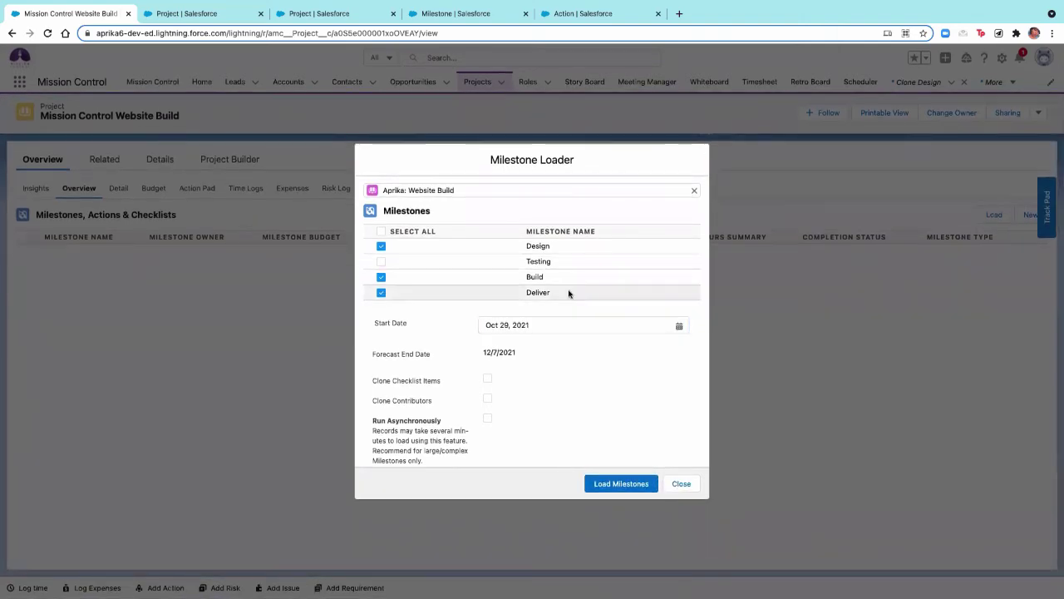
# Step: Include cloning of checklist items and contributors for the selected milestones
pyautogui.click(488, 379)
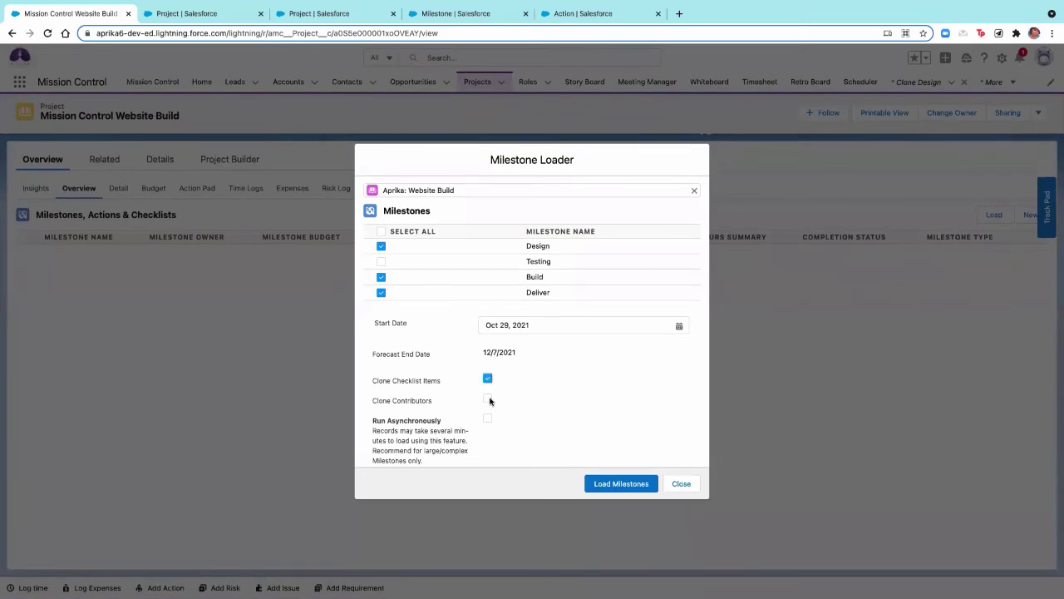
pyautogui.click(488, 399)
pyautogui.click(627, 488)
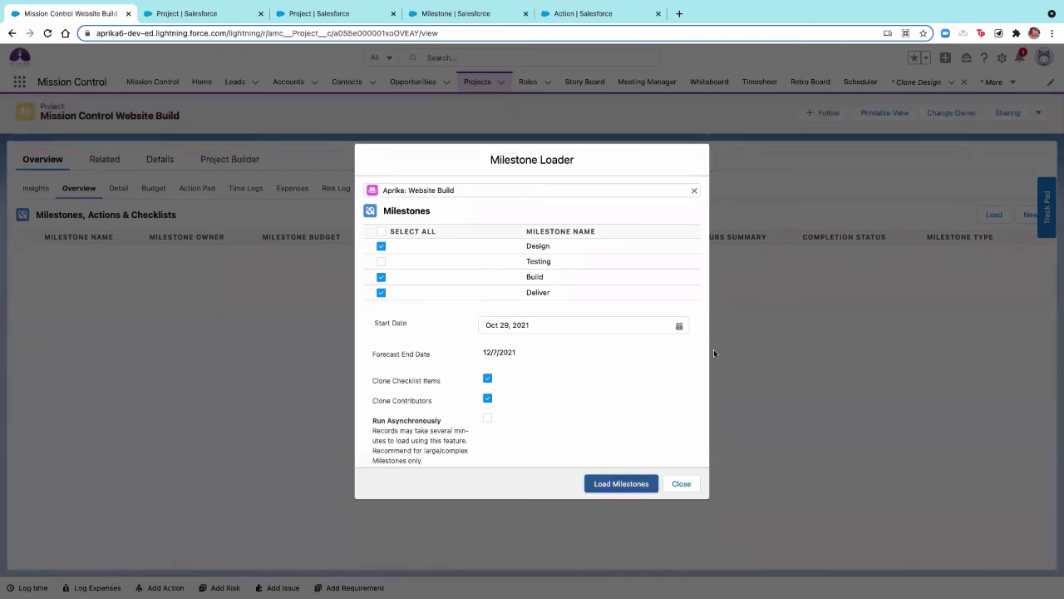
# Step: Set the start date to Nov 1, 2021 and load the selected milestones into the project
pyautogui.click(681, 326)
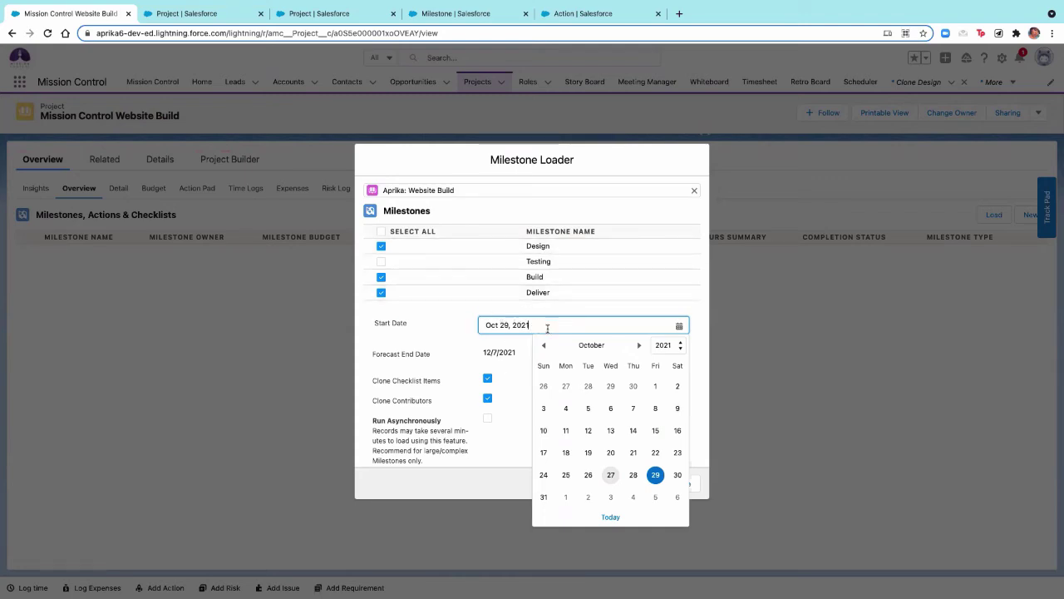
pyautogui.click(566, 497)
pyautogui.click(595, 422)
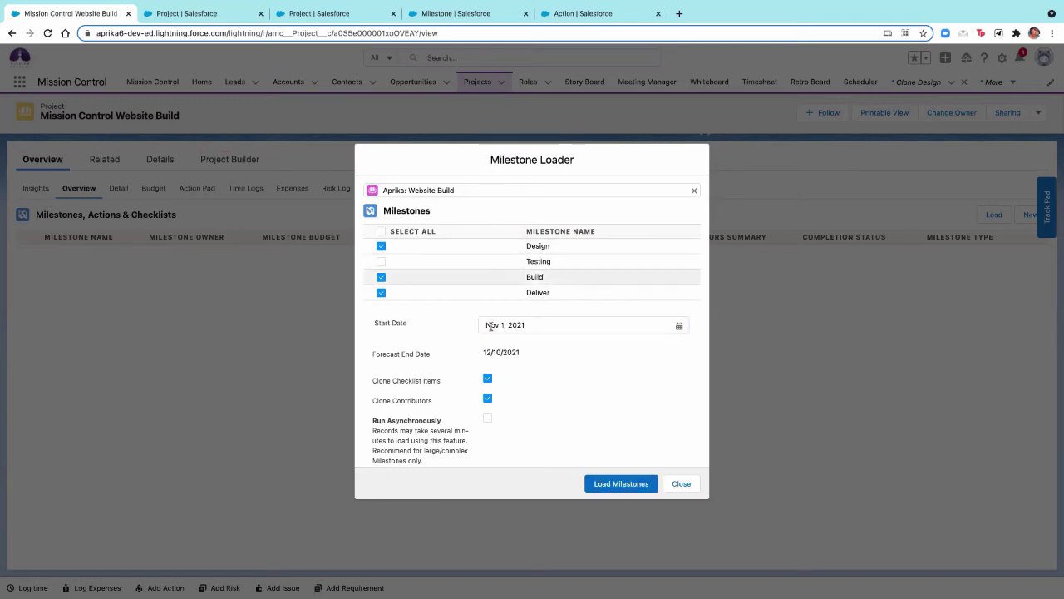
pyautogui.click(607, 485)
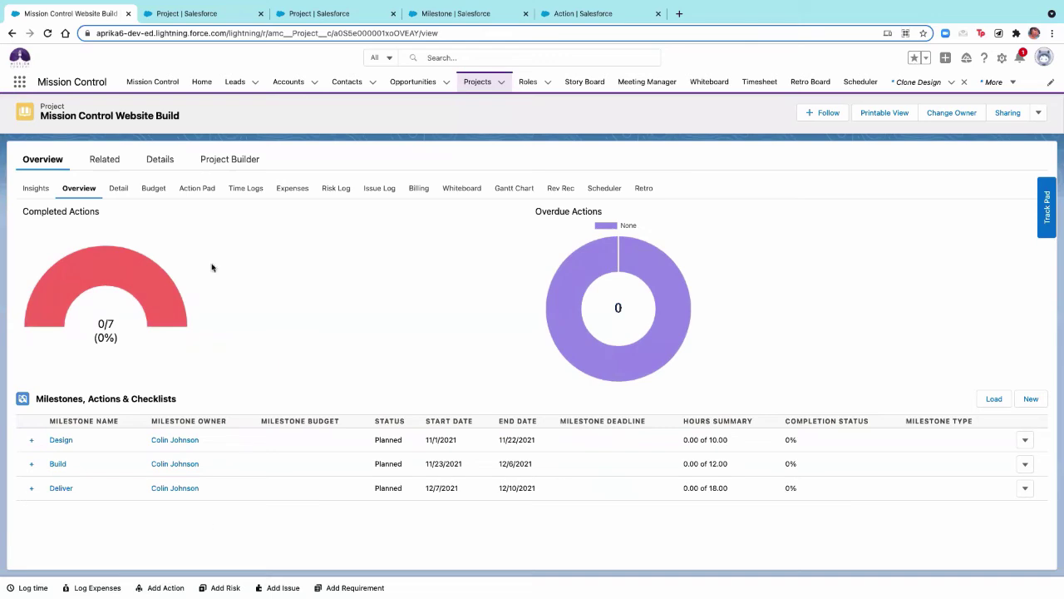
# Step: Expand the Design, Build and Deliver milestones and examine the owners, dates and hours of their actions
pyautogui.click(31, 439)
pyautogui.scroll(-1, 77, 469)
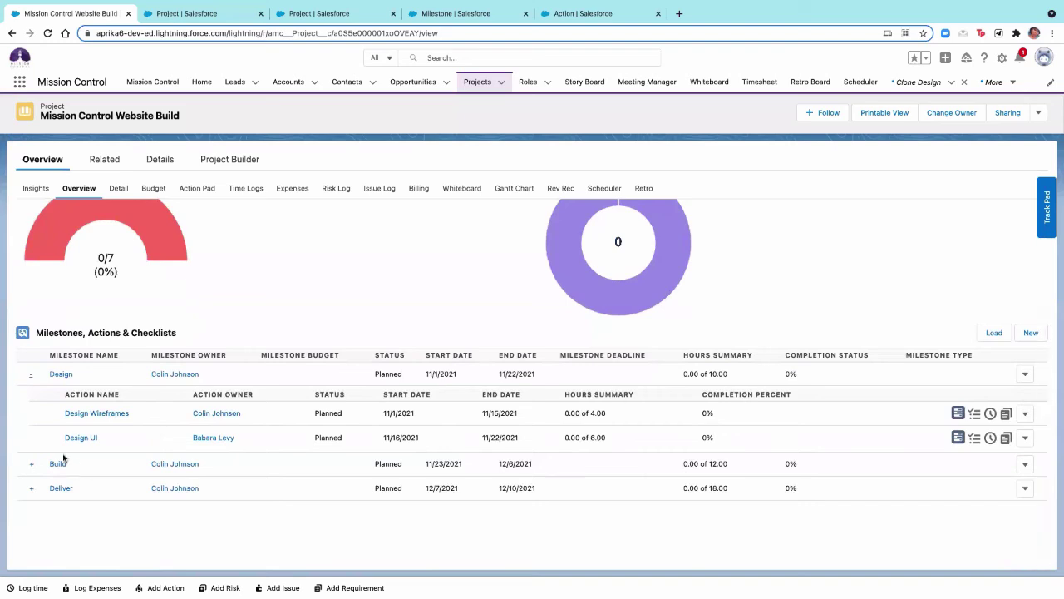
pyautogui.click(31, 464)
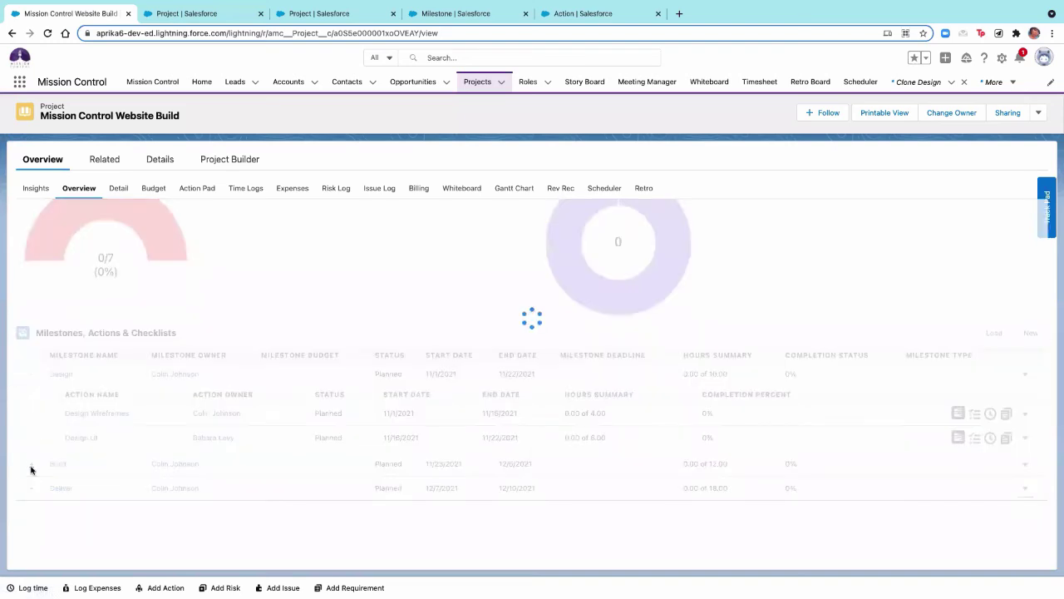
pyautogui.scroll(-1, 103, 462)
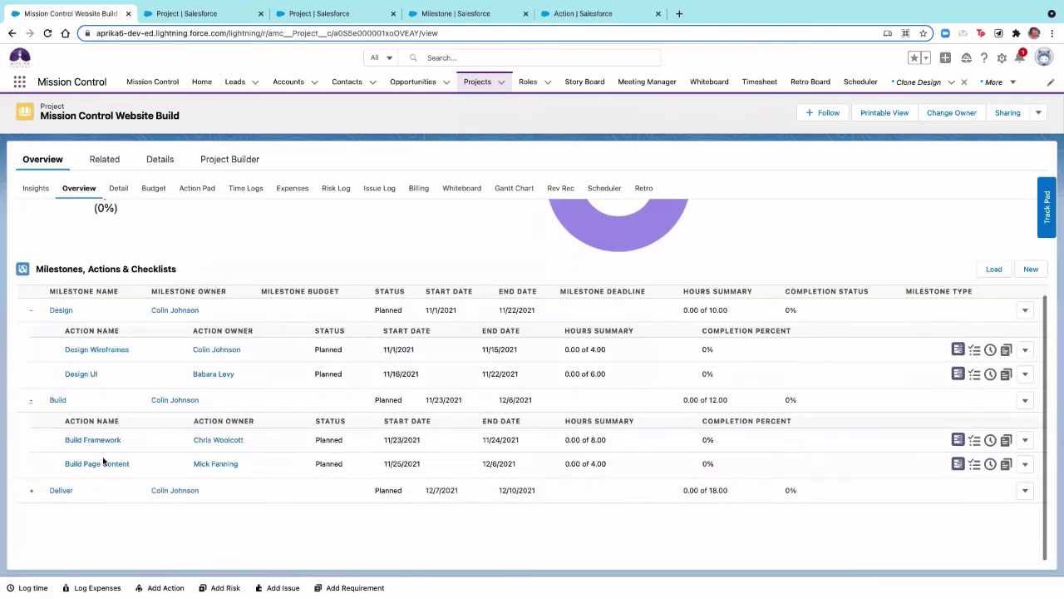
pyautogui.click(32, 494)
pyautogui.scroll(-1, 143, 454)
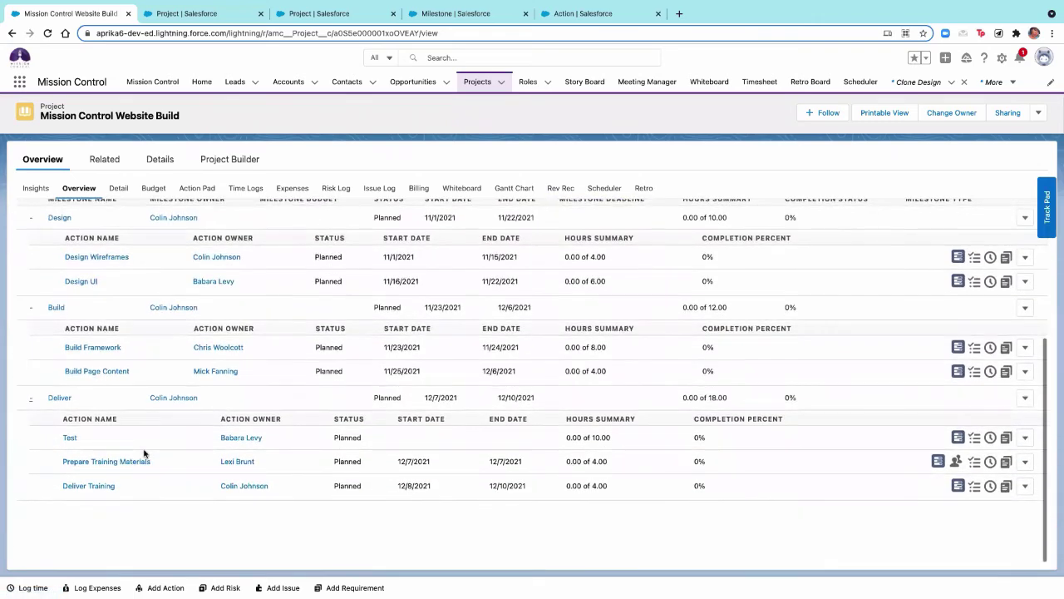
pyautogui.scroll(1, 143, 454)
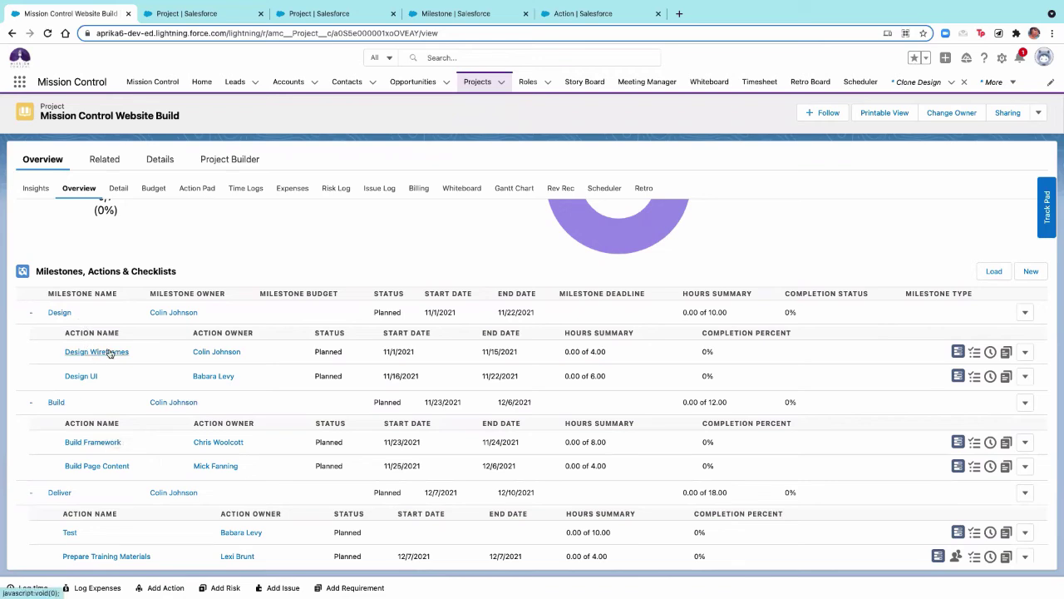
# Step: Start a clone of the Design Wireframes action and set its start date to 11/1/2021
pyautogui.click(109, 353)
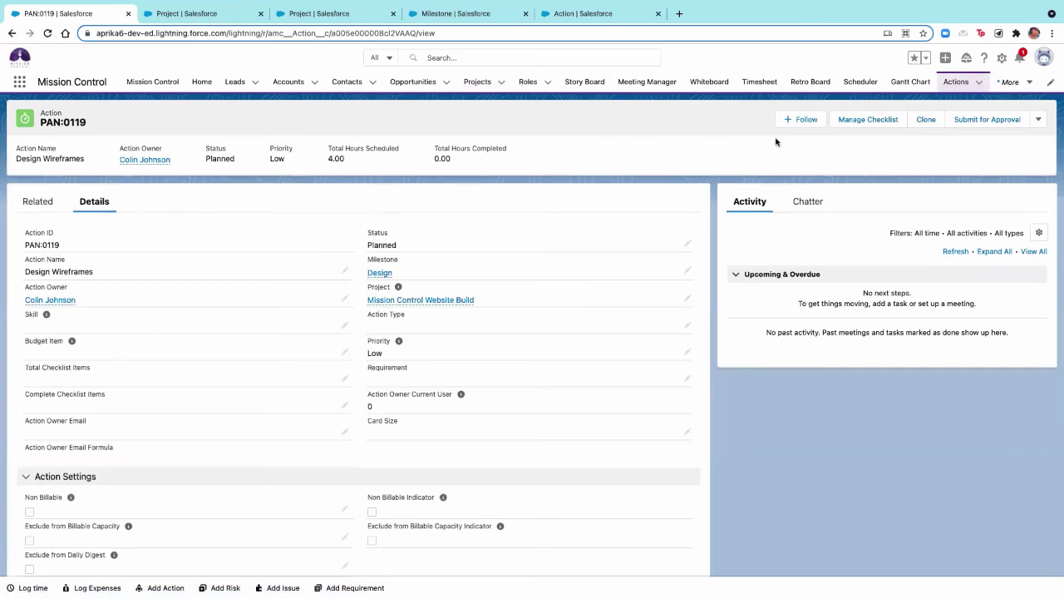
pyautogui.click(931, 122)
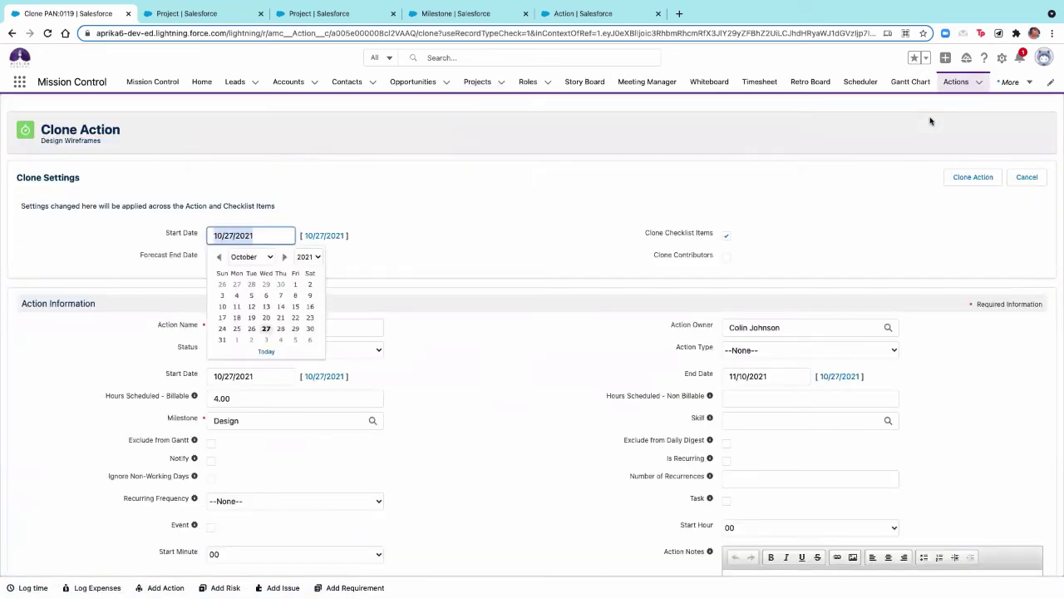
pyautogui.click(237, 340)
pyautogui.scroll(-2, 475, 305)
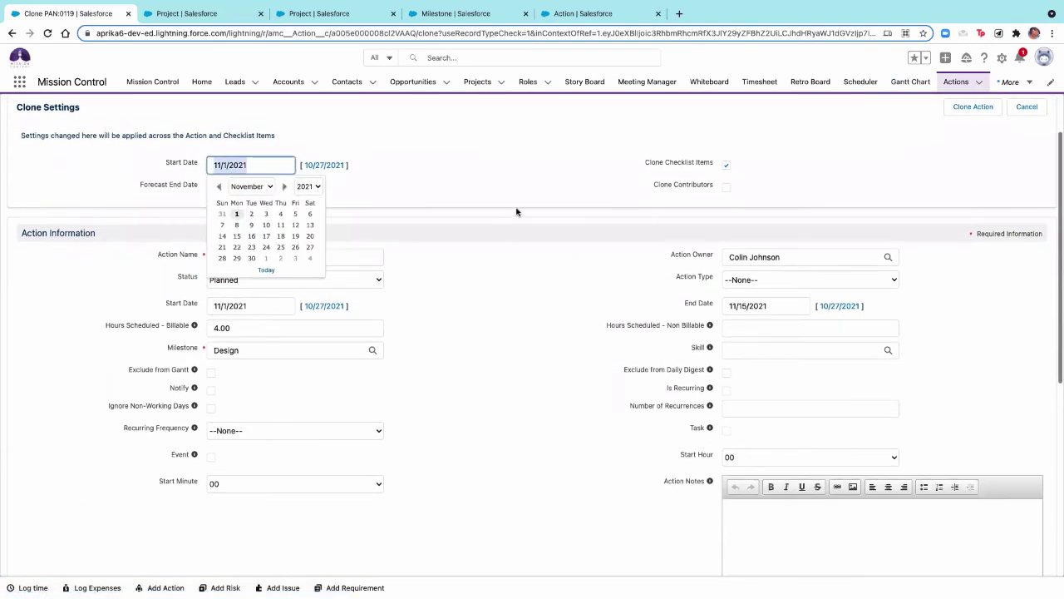
pyautogui.click(516, 212)
# Step: Look through the action clone form and exclude checklist items from the clone
pyautogui.scroll(-4, 633, 302)
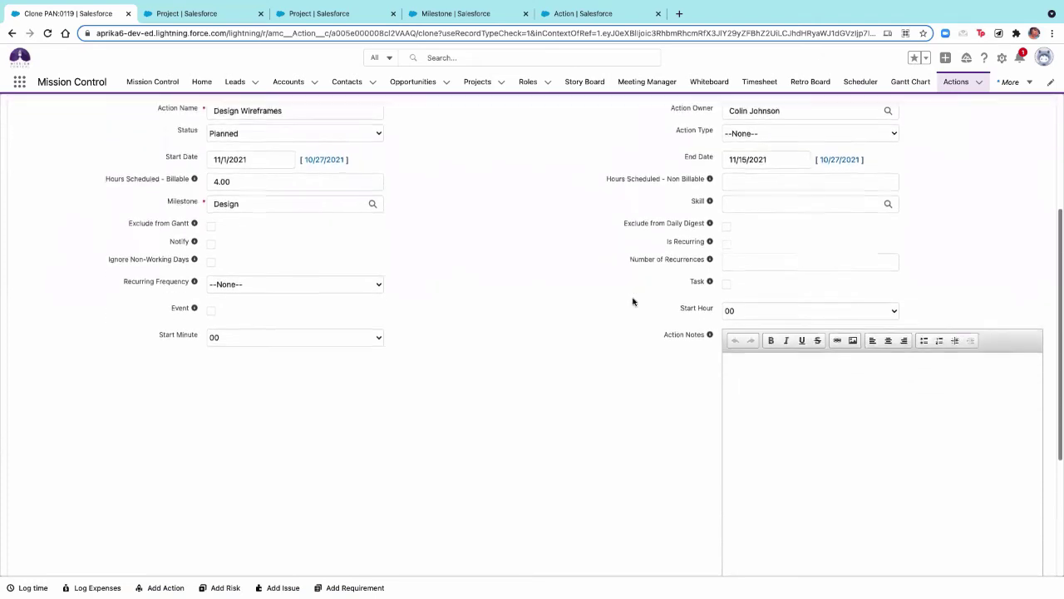
pyautogui.scroll(-1, 633, 302)
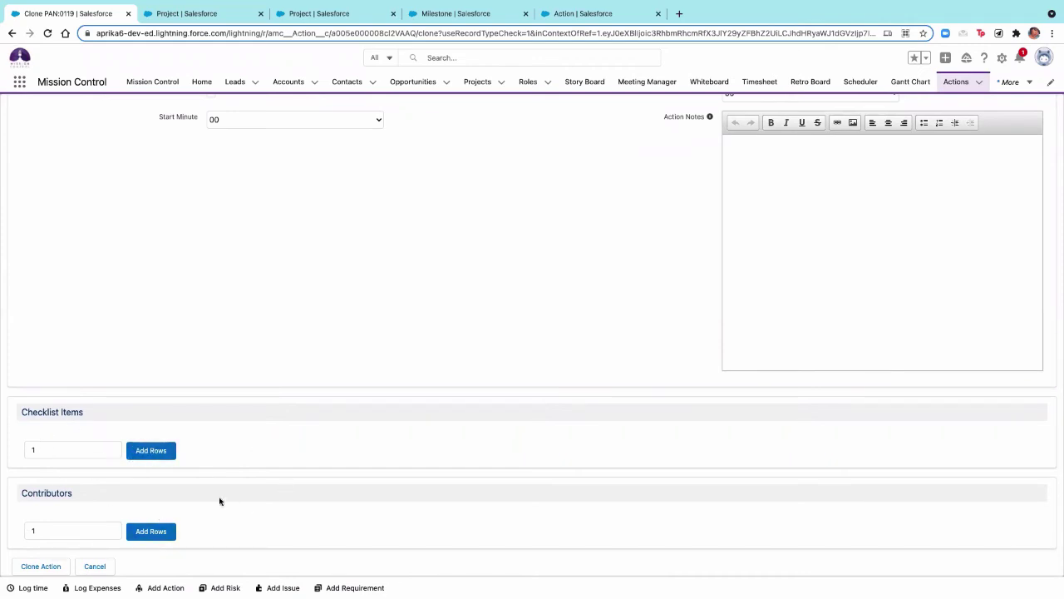
pyautogui.scroll(5, 370, 294)
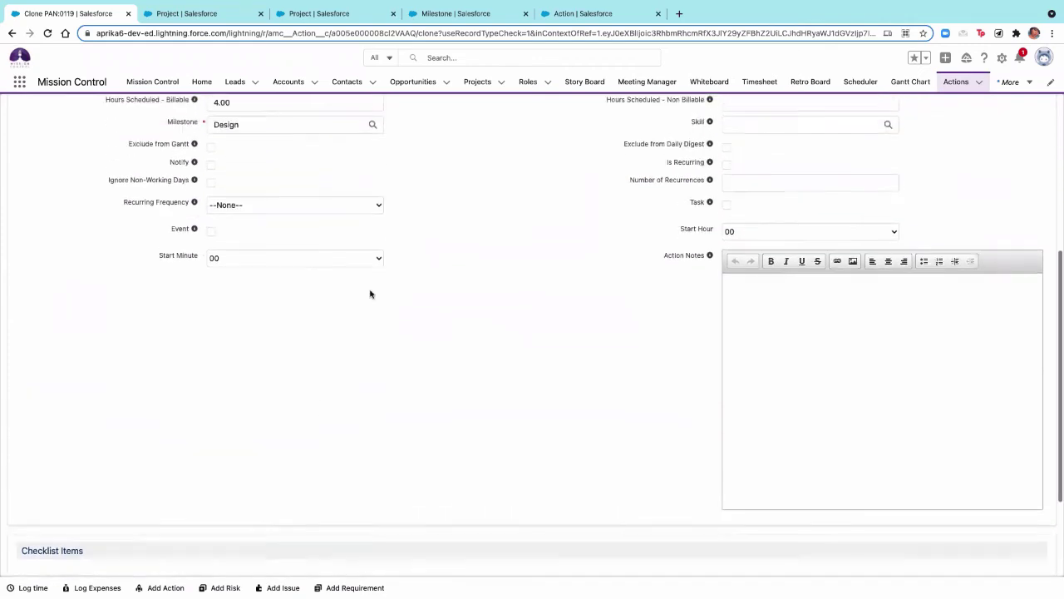
pyautogui.scroll(3, 370, 294)
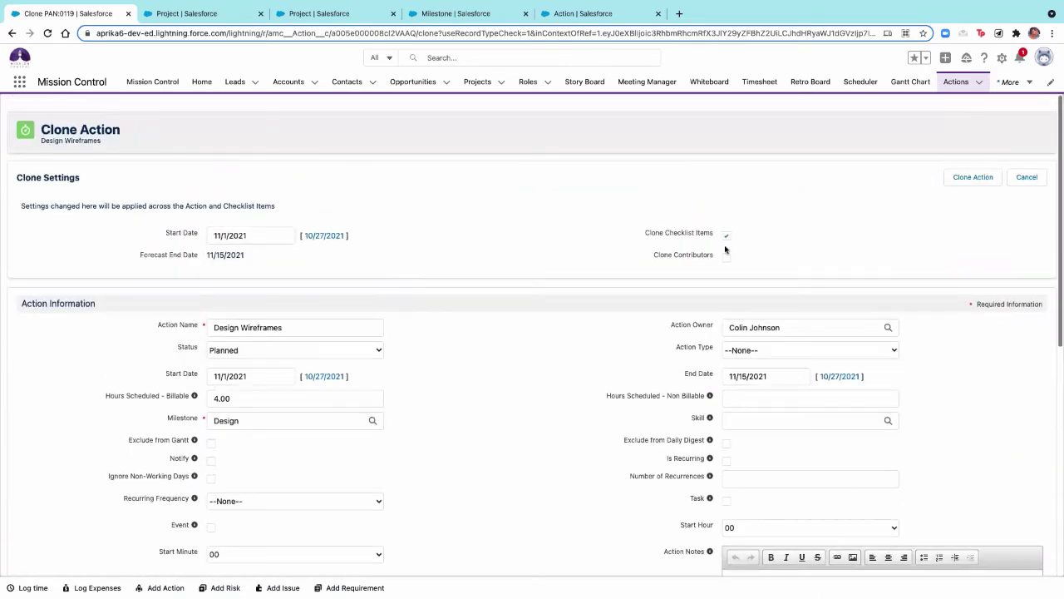
pyautogui.click(726, 236)
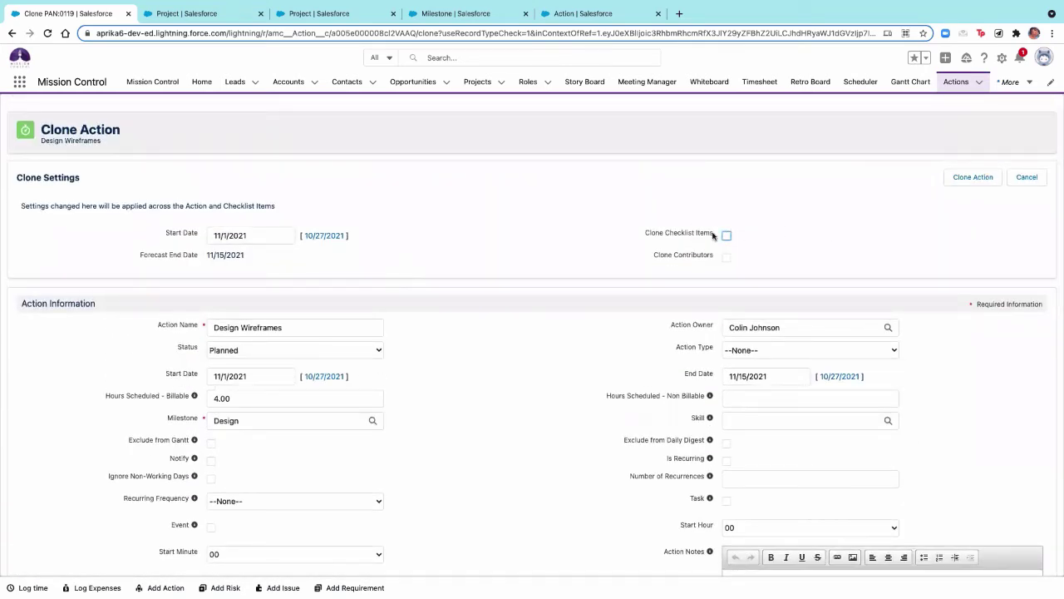
# Step: Rename the cloned action to Design Home Page
pyautogui.click(309, 325)
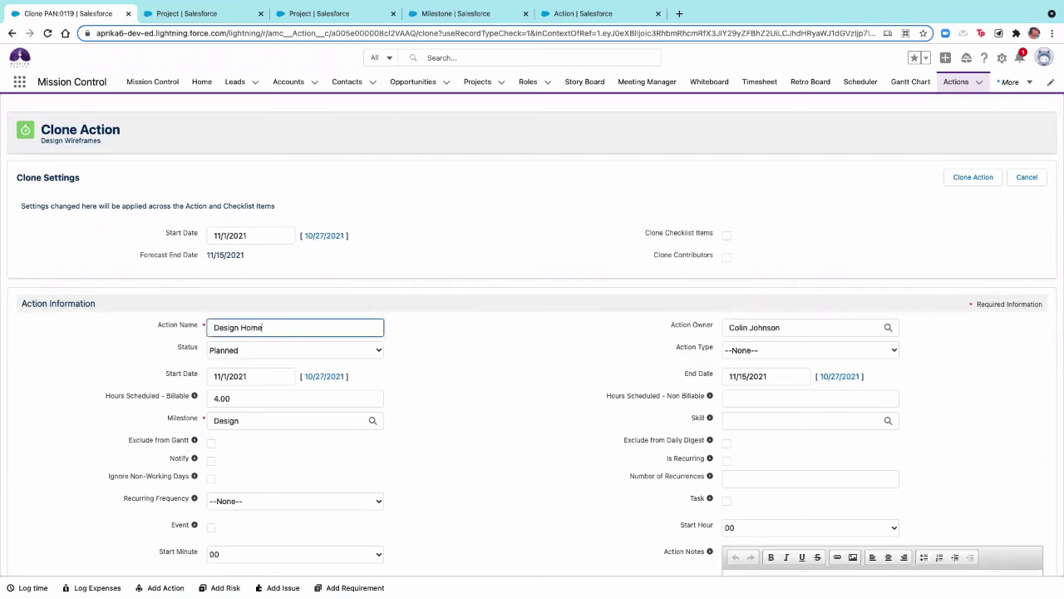
pyautogui.click(412, 365)
pyautogui.scroll(-2, 630, 408)
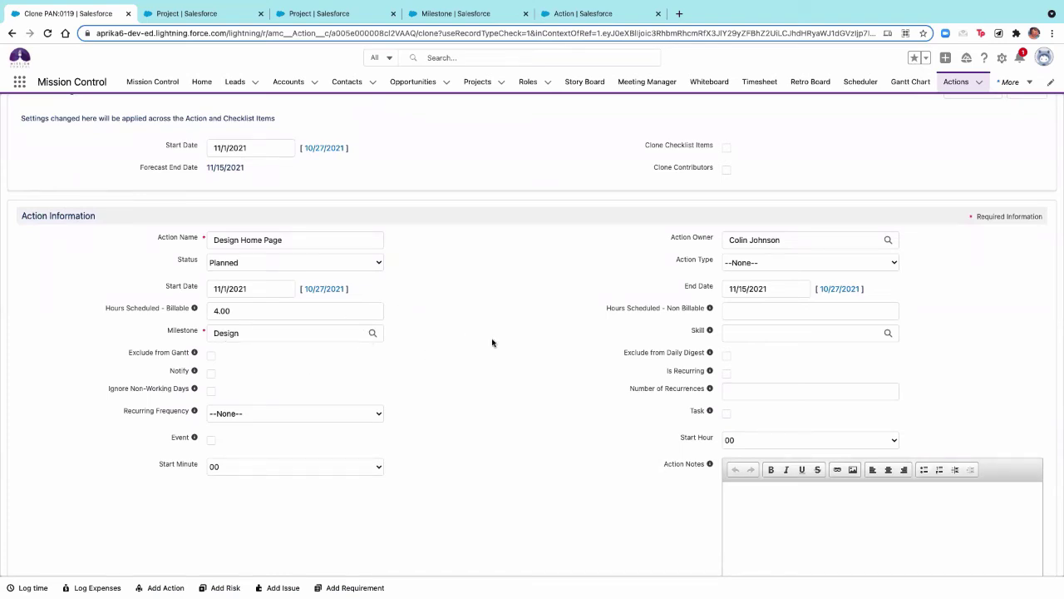
# Step: Turn on Notify for the Design Home Page action and complete the clone without adding checklist item or contributor rows
pyautogui.scroll(-1, 446, 323)
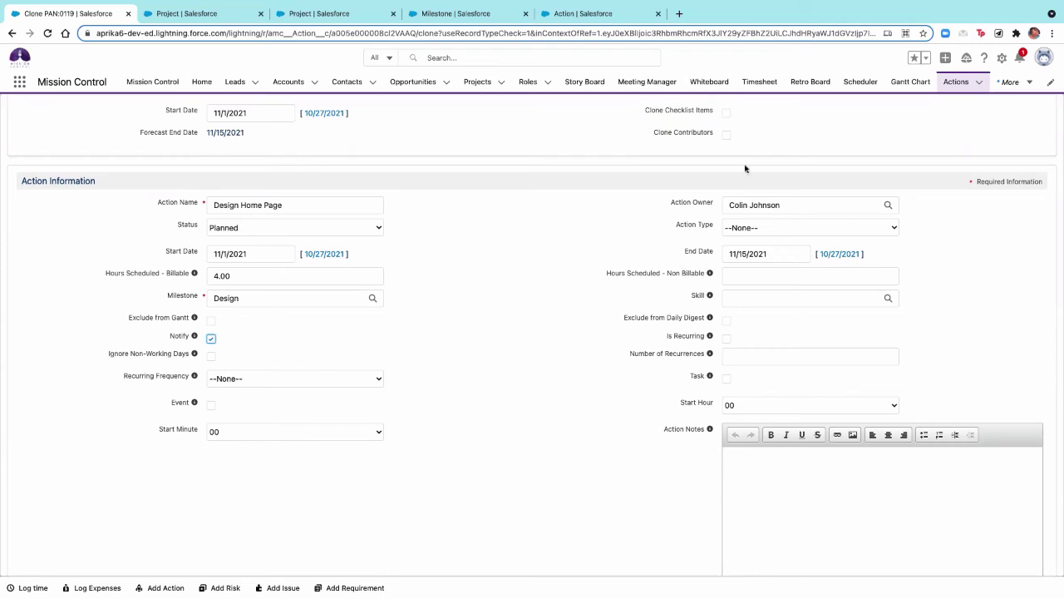
pyautogui.scroll(-1, 819, 418)
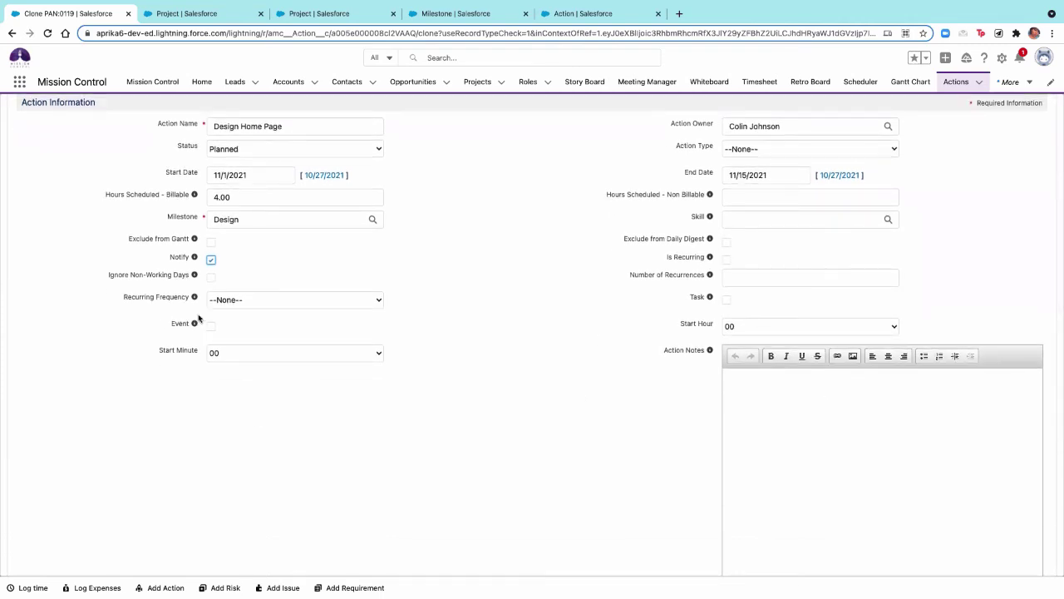
pyautogui.scroll(-3, 932, 277)
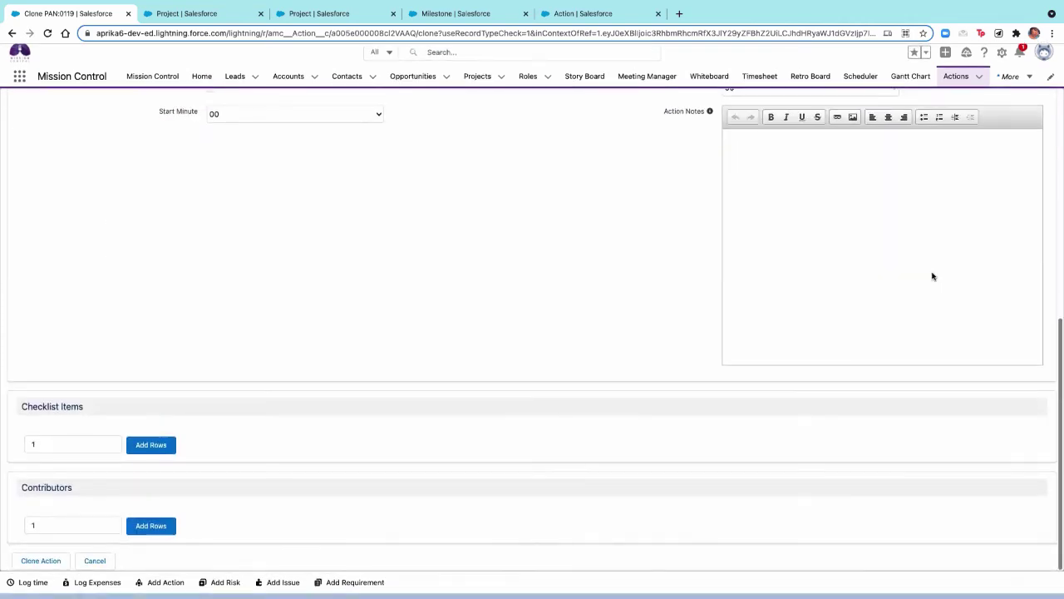
pyautogui.scroll(3, 352, 277)
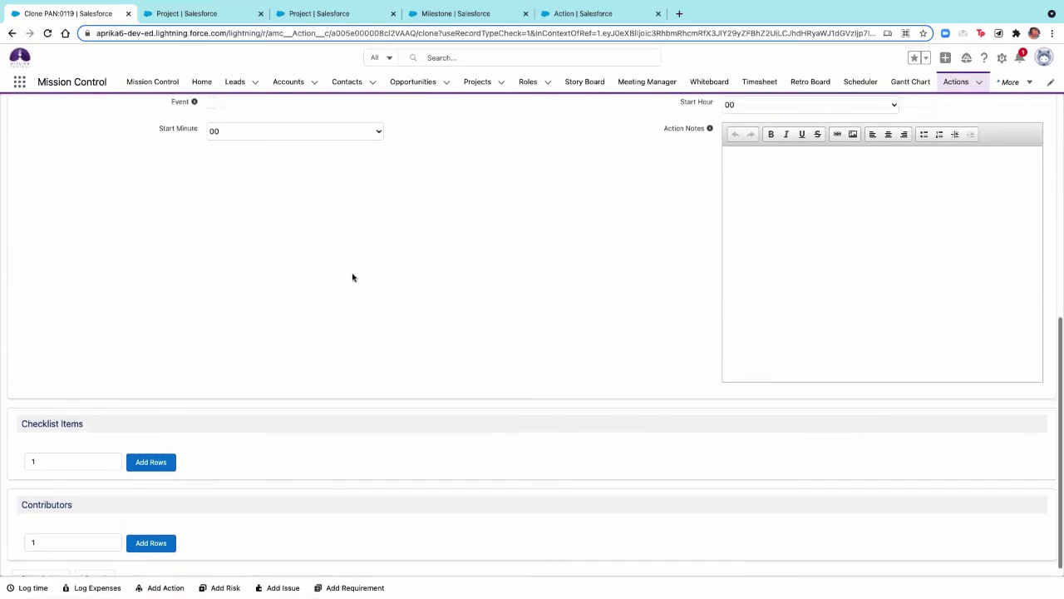
pyautogui.scroll(-3, 352, 275)
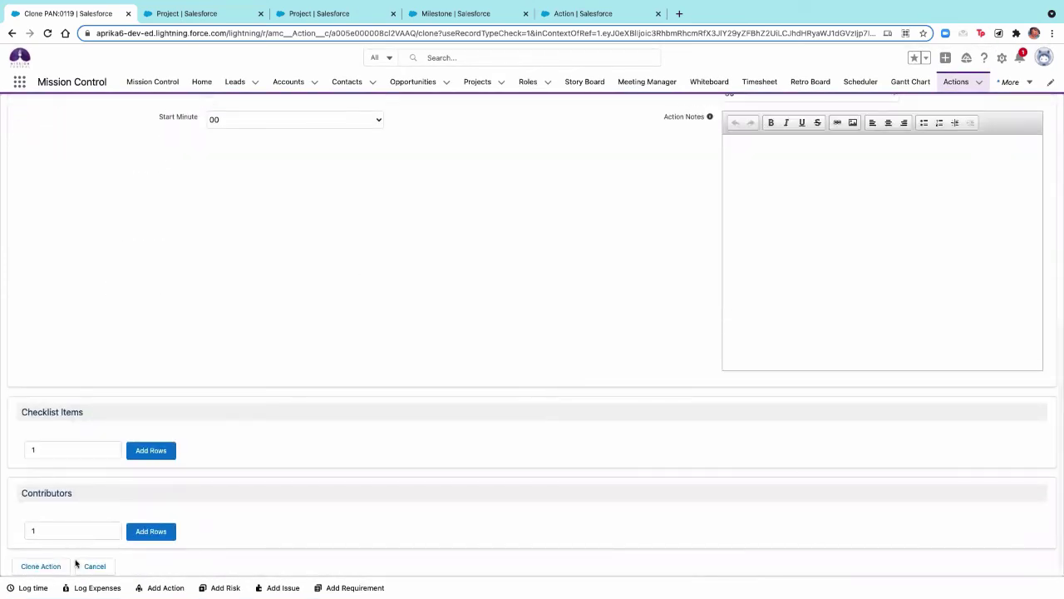
pyautogui.click(48, 564)
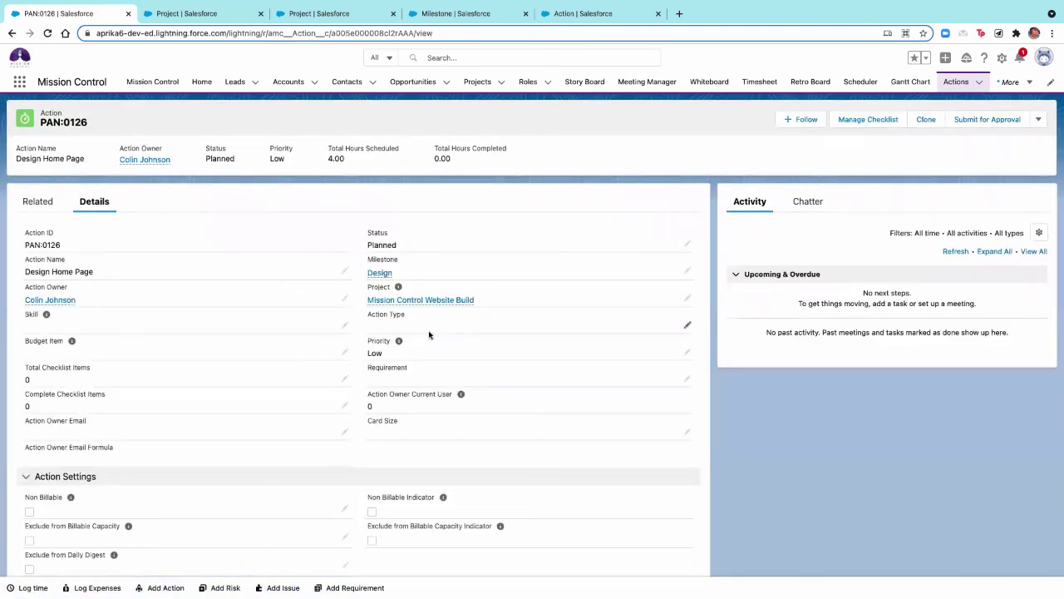
# Step: Open the Mission Control Website Build project and expand its Design milestone to review the actions
pyautogui.click(416, 301)
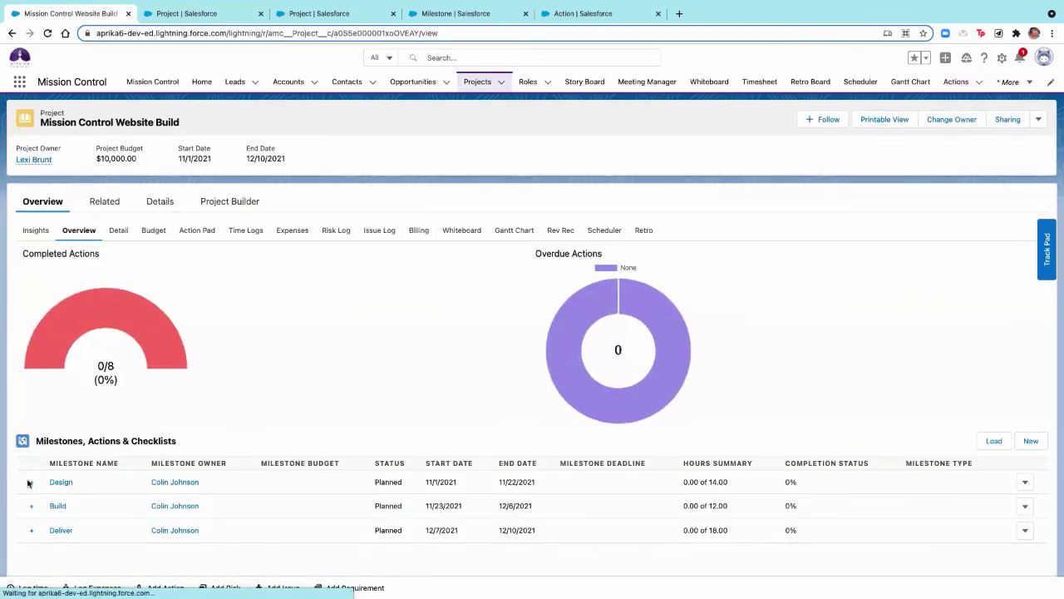
pyautogui.scroll(-1, 263, 465)
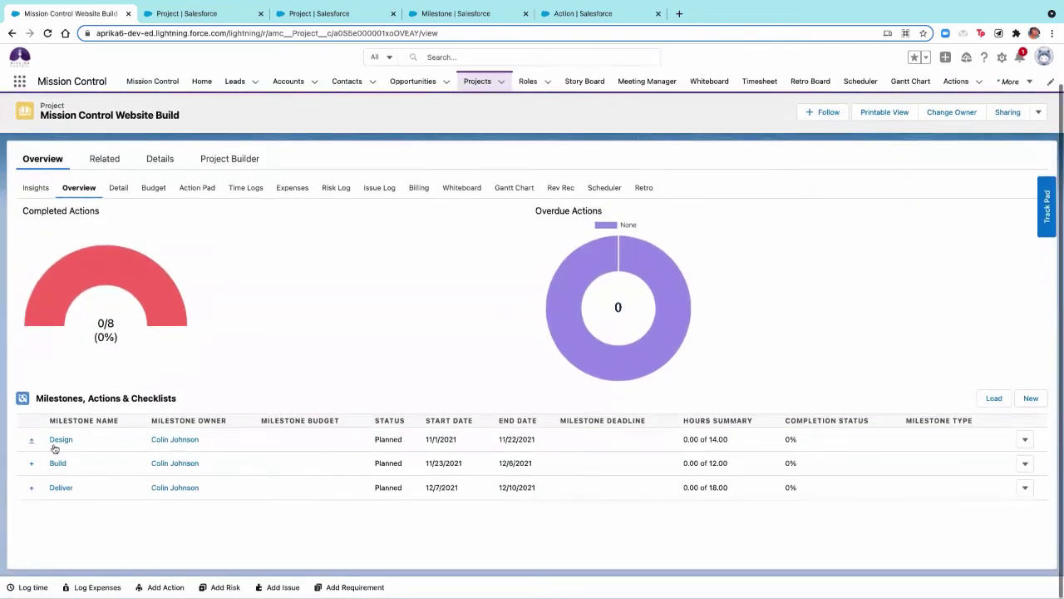
pyautogui.click(31, 441)
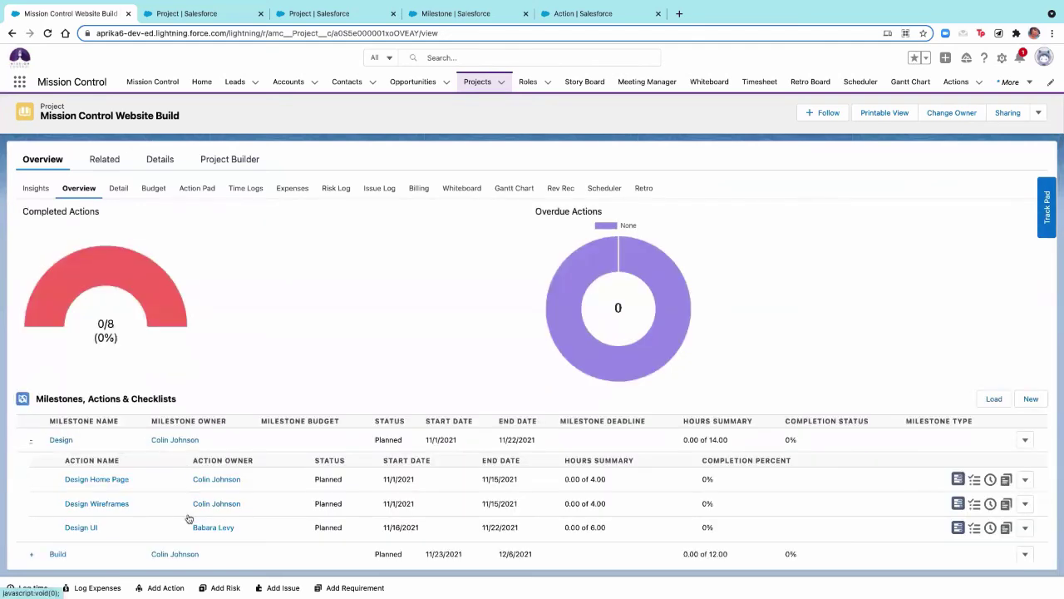
pyautogui.scroll(-1, 189, 515)
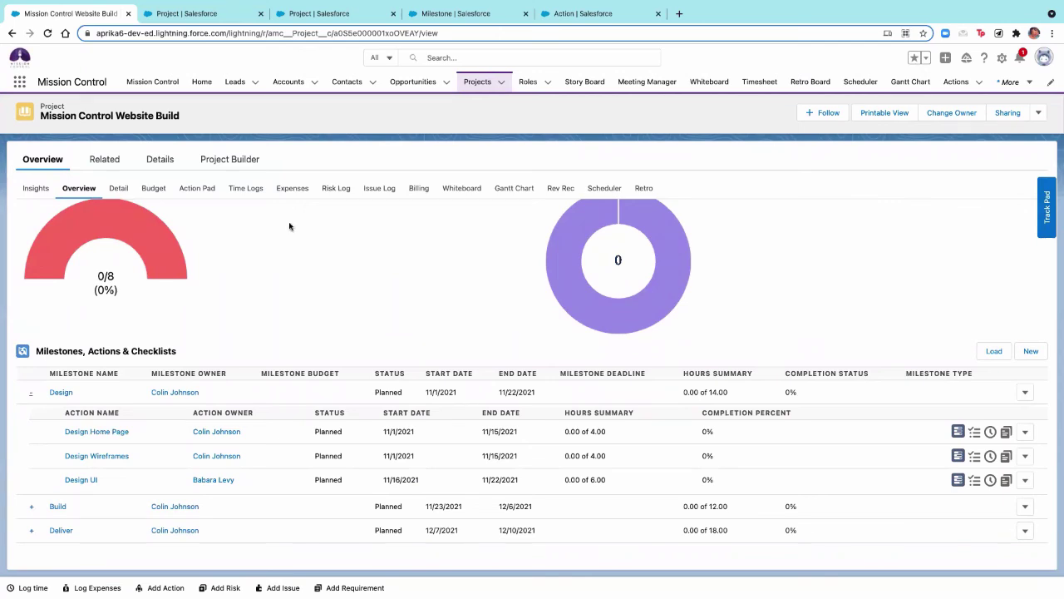
# Step: Switch to the Action object's Action Clone Standard field set in Setup and look through the fields available for it
pyautogui.click(574, 18)
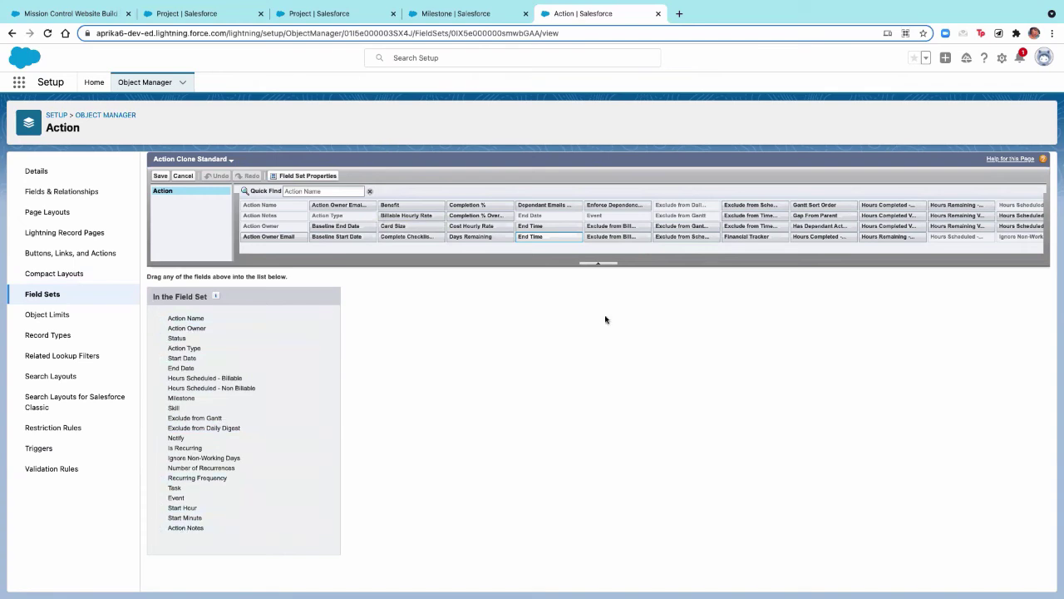
pyautogui.hscroll(10, 880, 223)
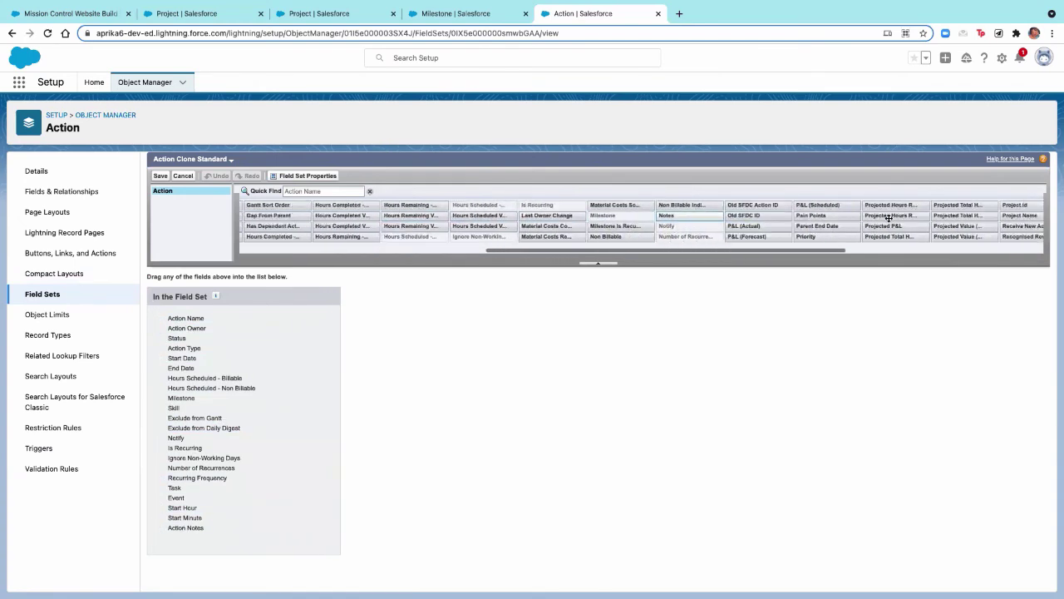
pyautogui.hscroll(5, 889, 218)
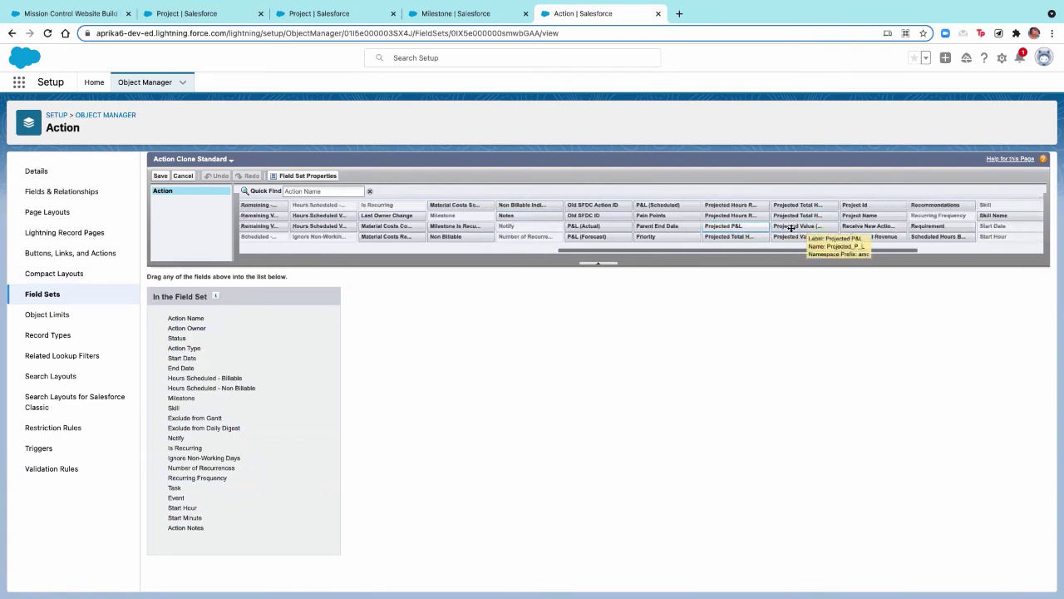
pyautogui.hscroll(8, 790, 228)
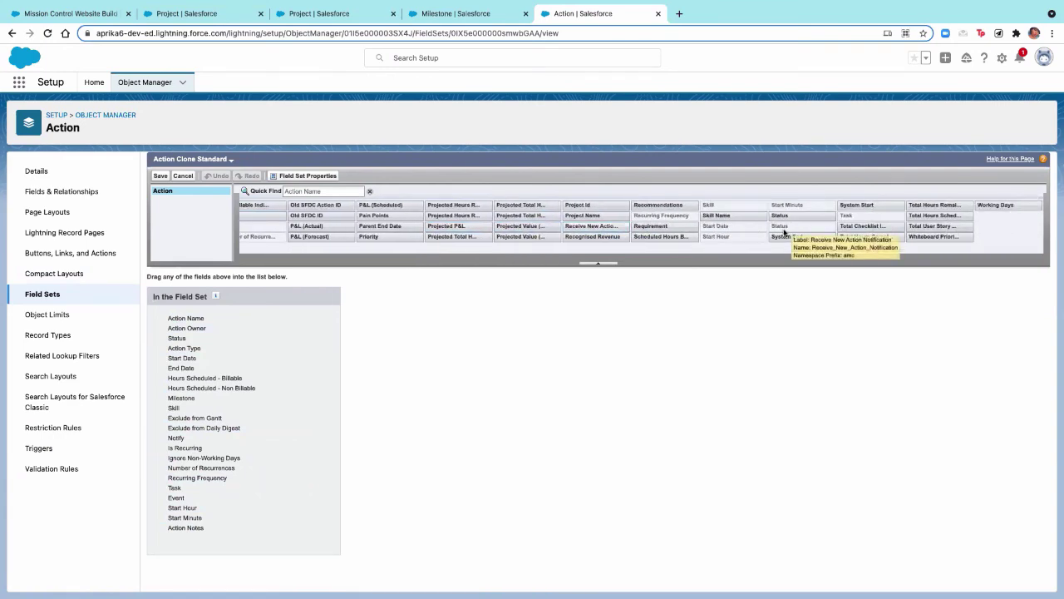